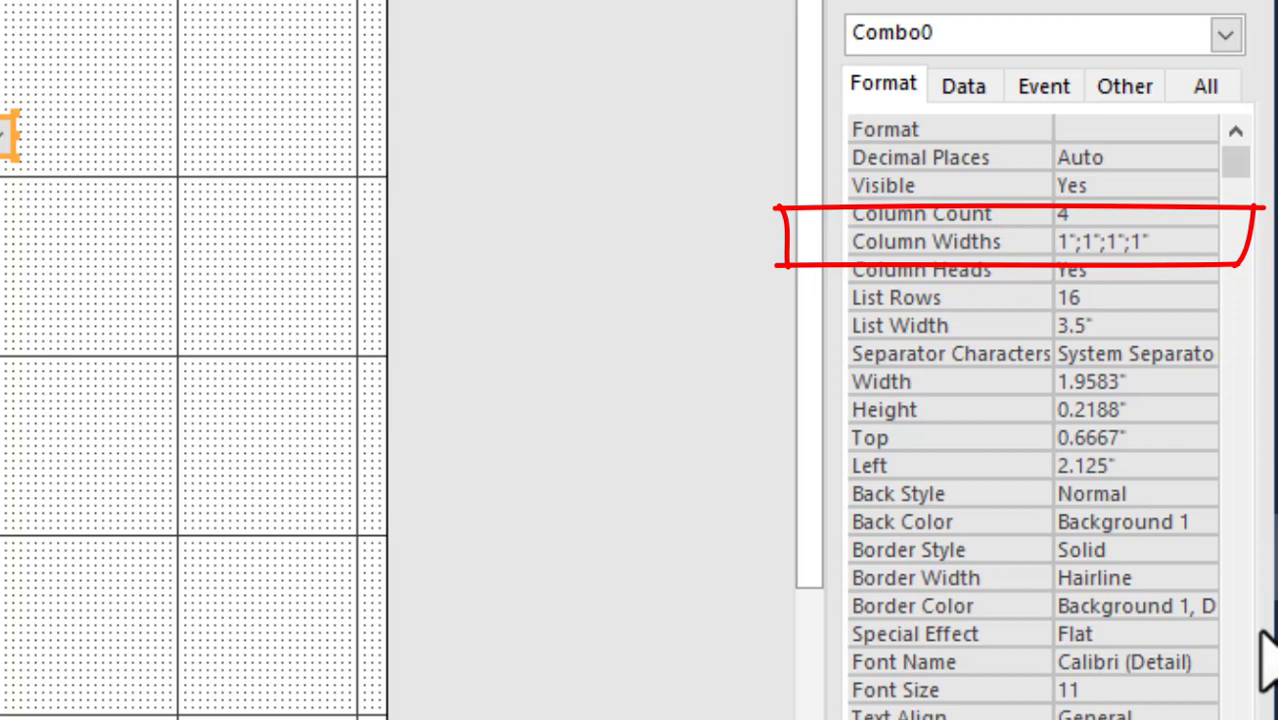
pyautogui.press('Return')
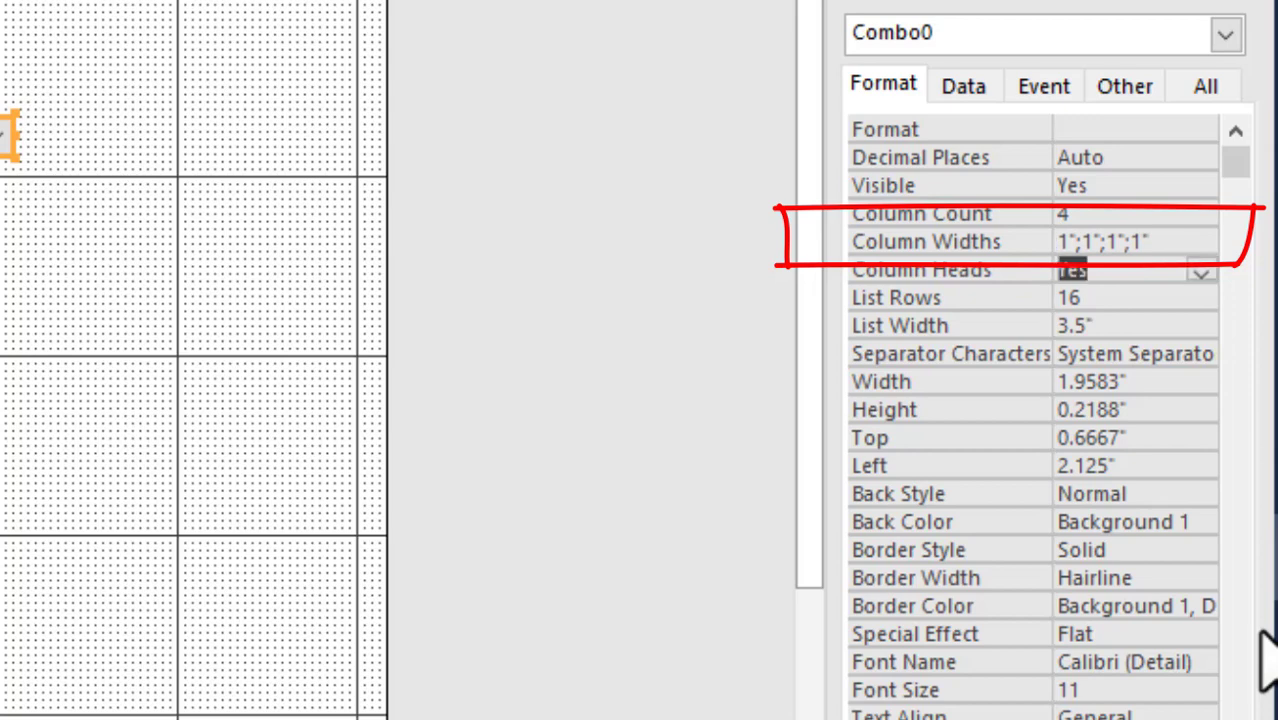
pyautogui.click(1115, 320)
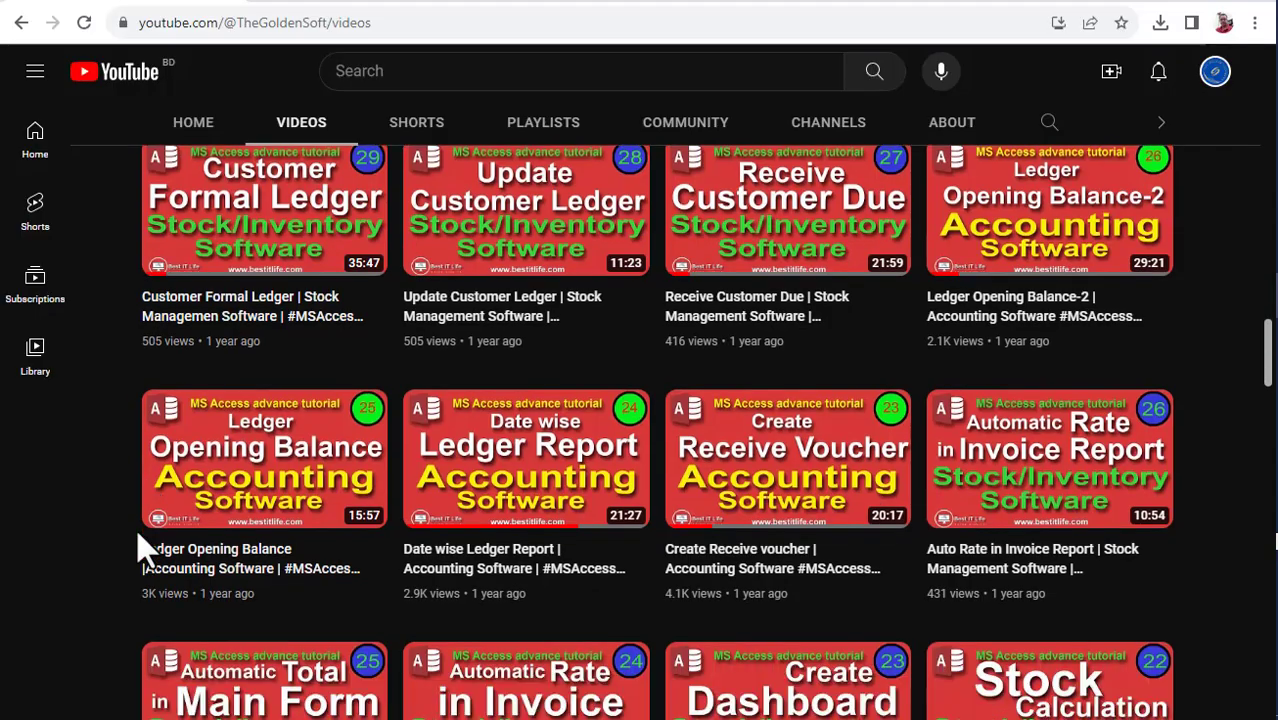
pyautogui.scroll(-5, 136, 528)
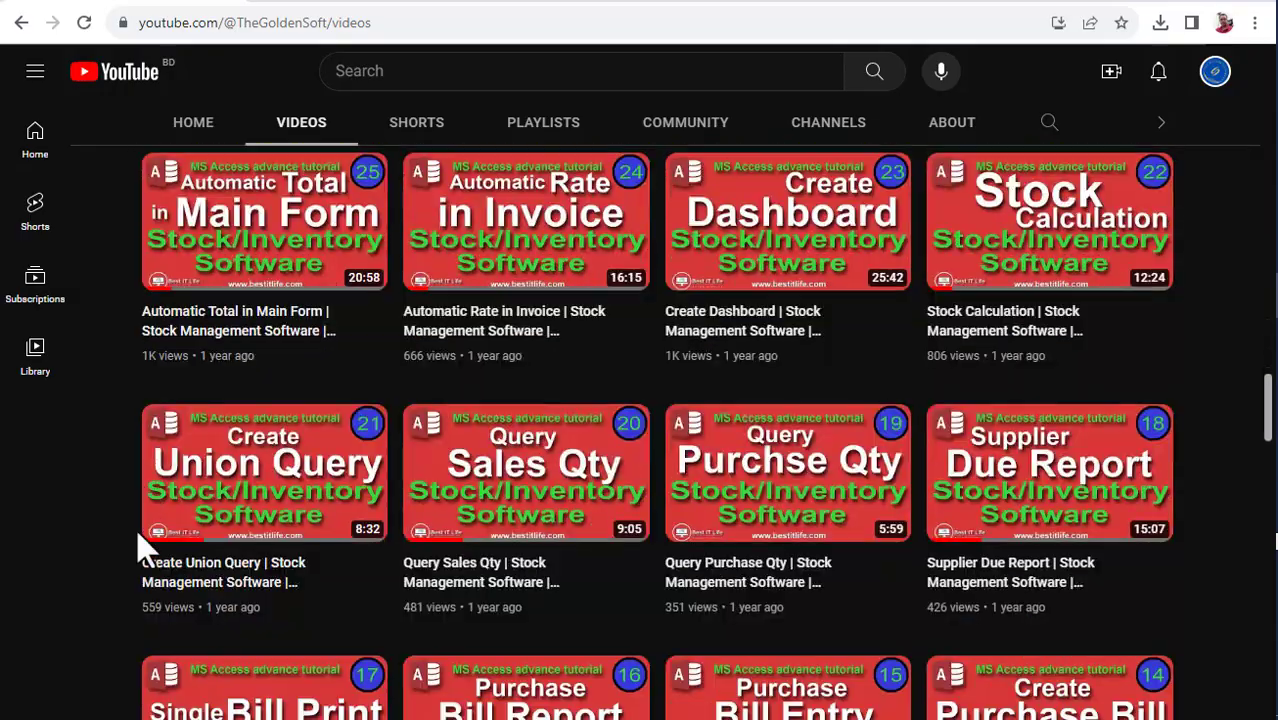
pyautogui.scroll(-10, 136, 528)
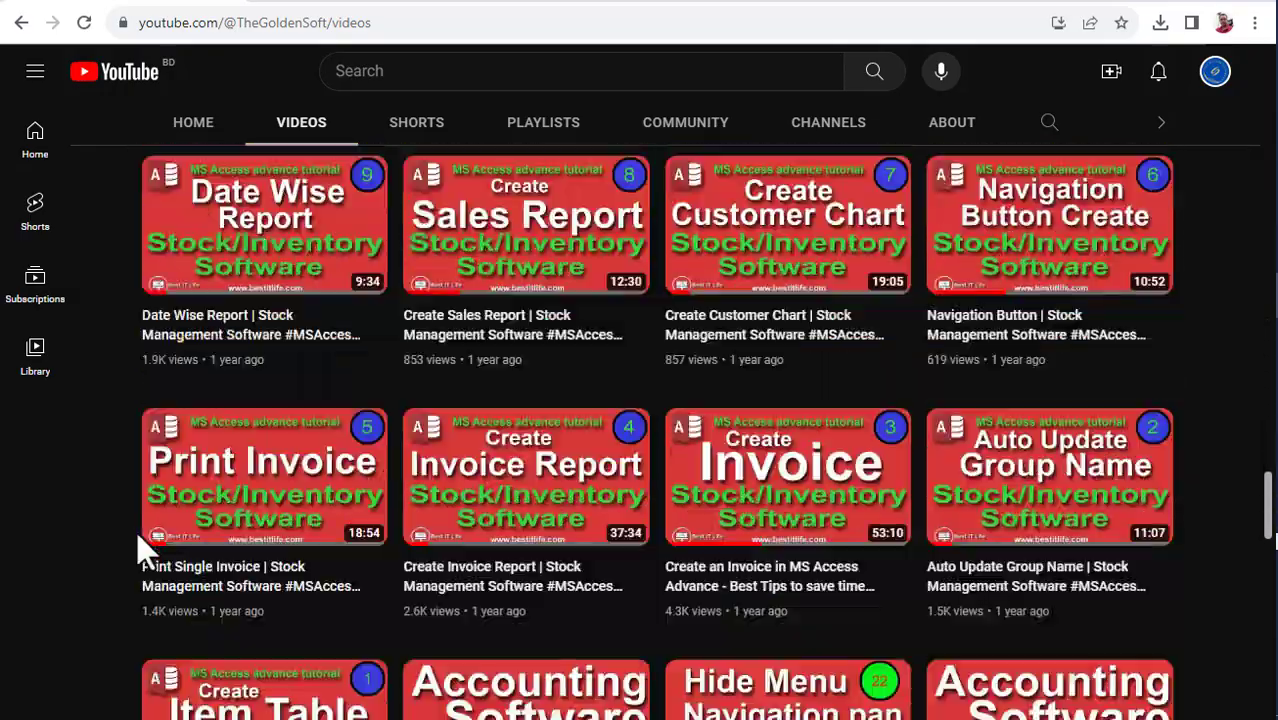
pyautogui.scroll(-10, 137, 540)
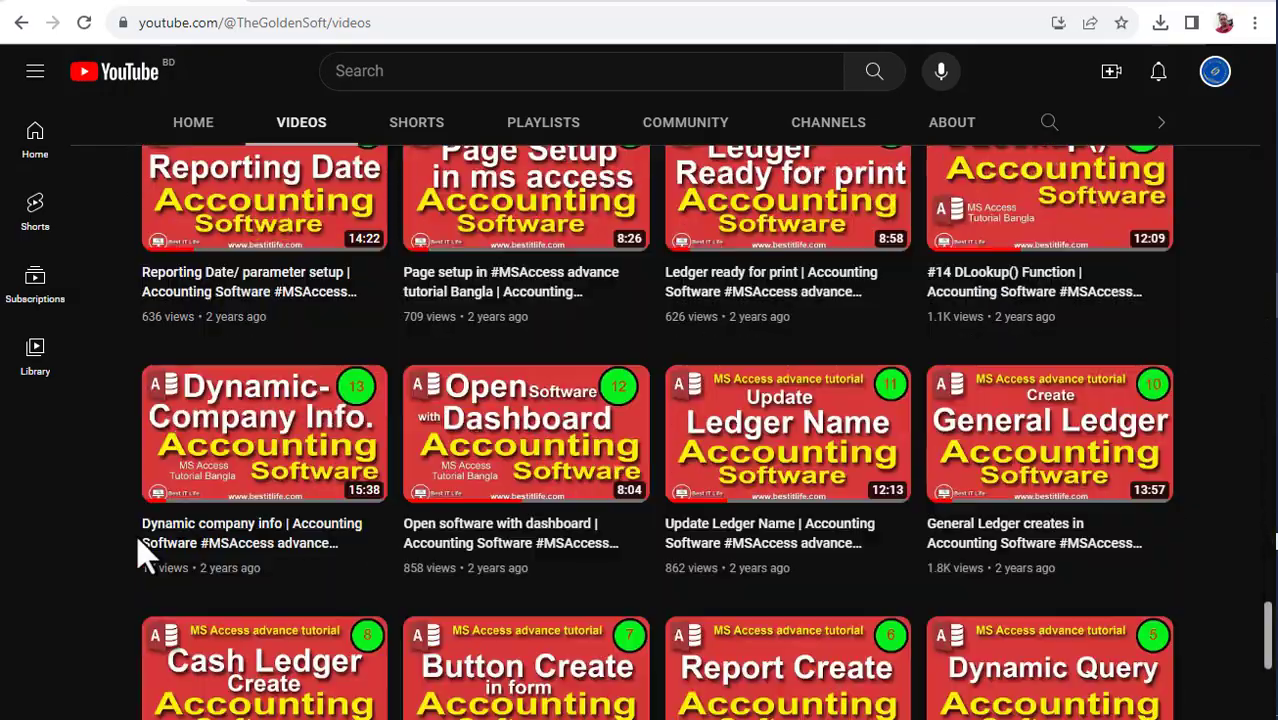
pyautogui.scroll(-4, 137, 538)
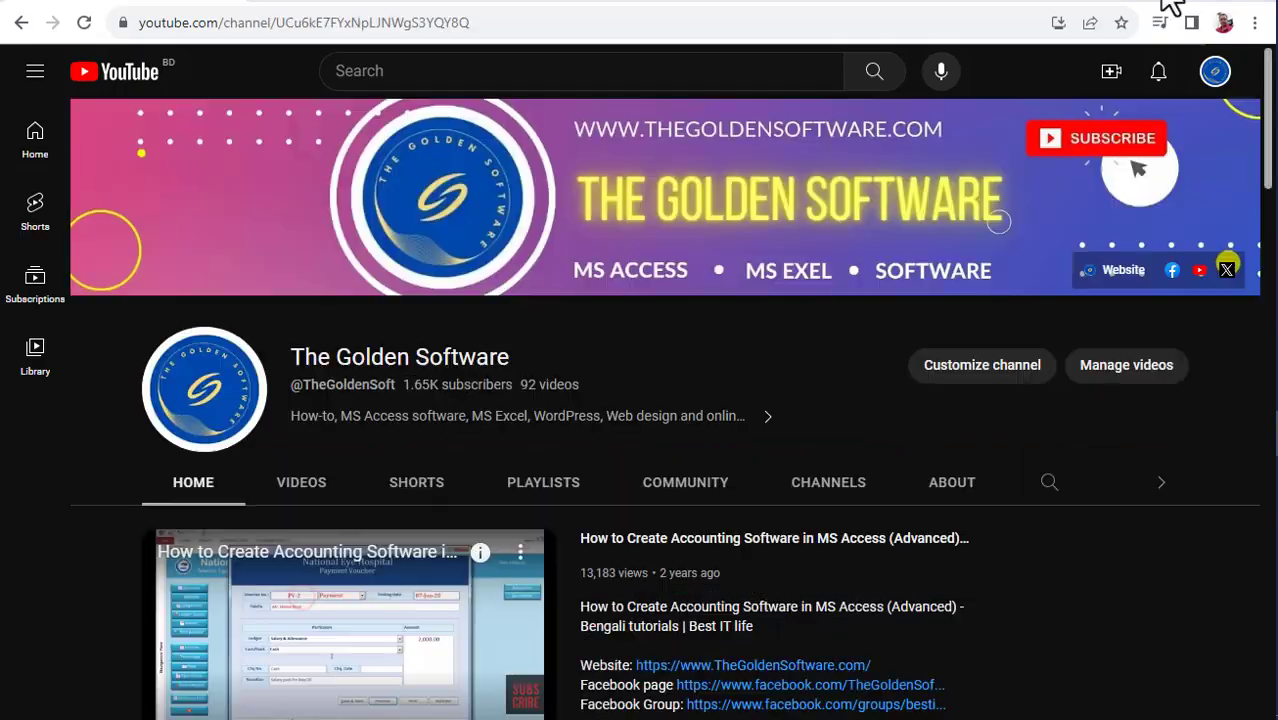
# Create a new Microsoft Access database on the desktop and name it combo box.accdb.
pyautogui.click(1160, 5)
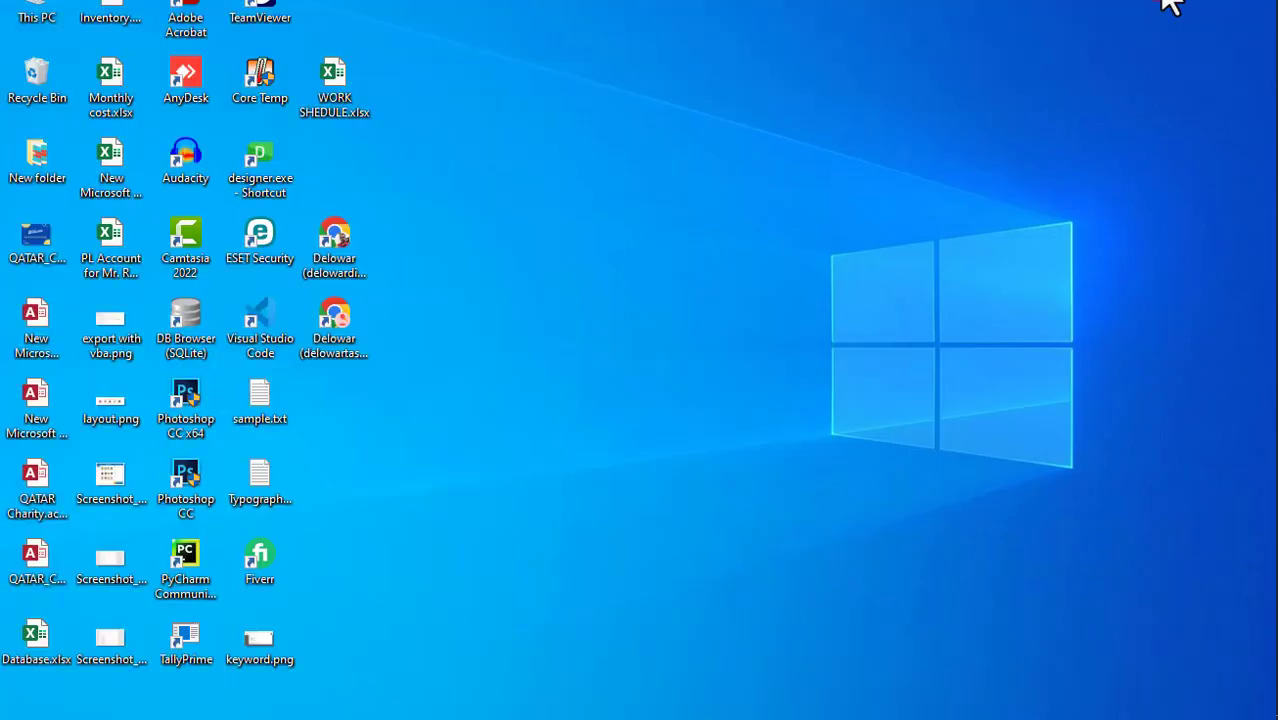
pyautogui.rightClick(701, 214)
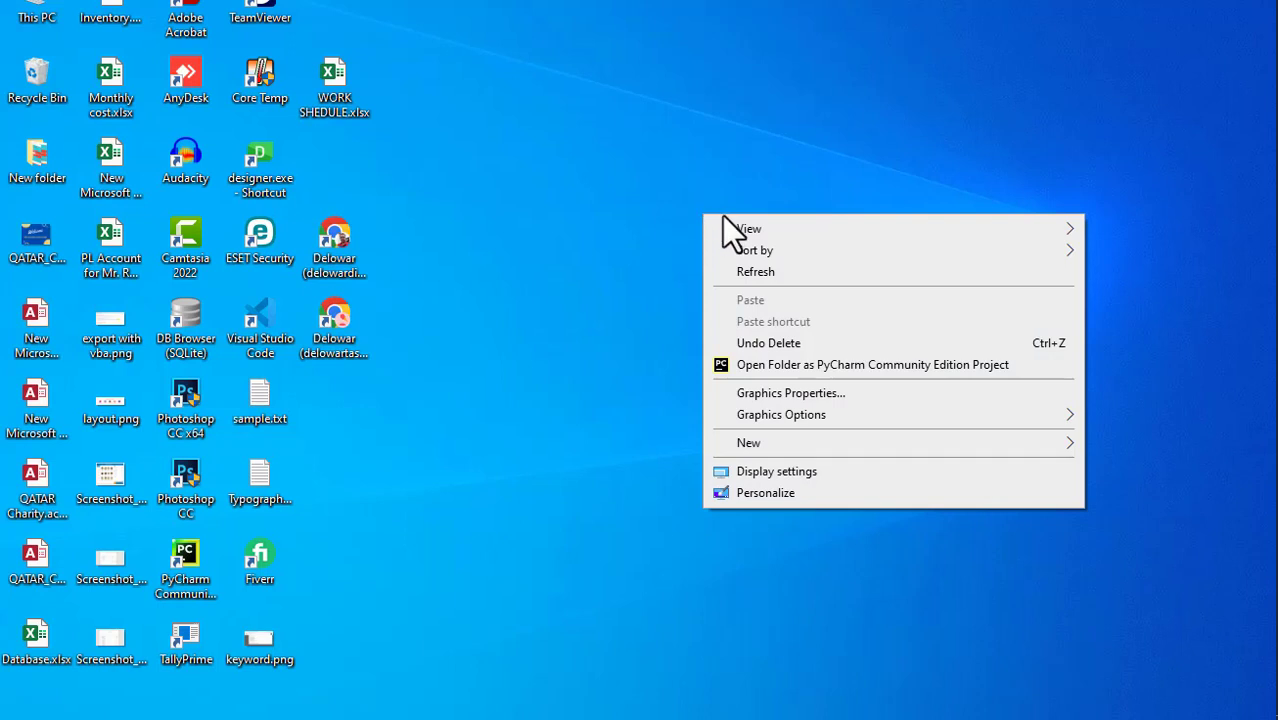
pyautogui.click(788, 441)
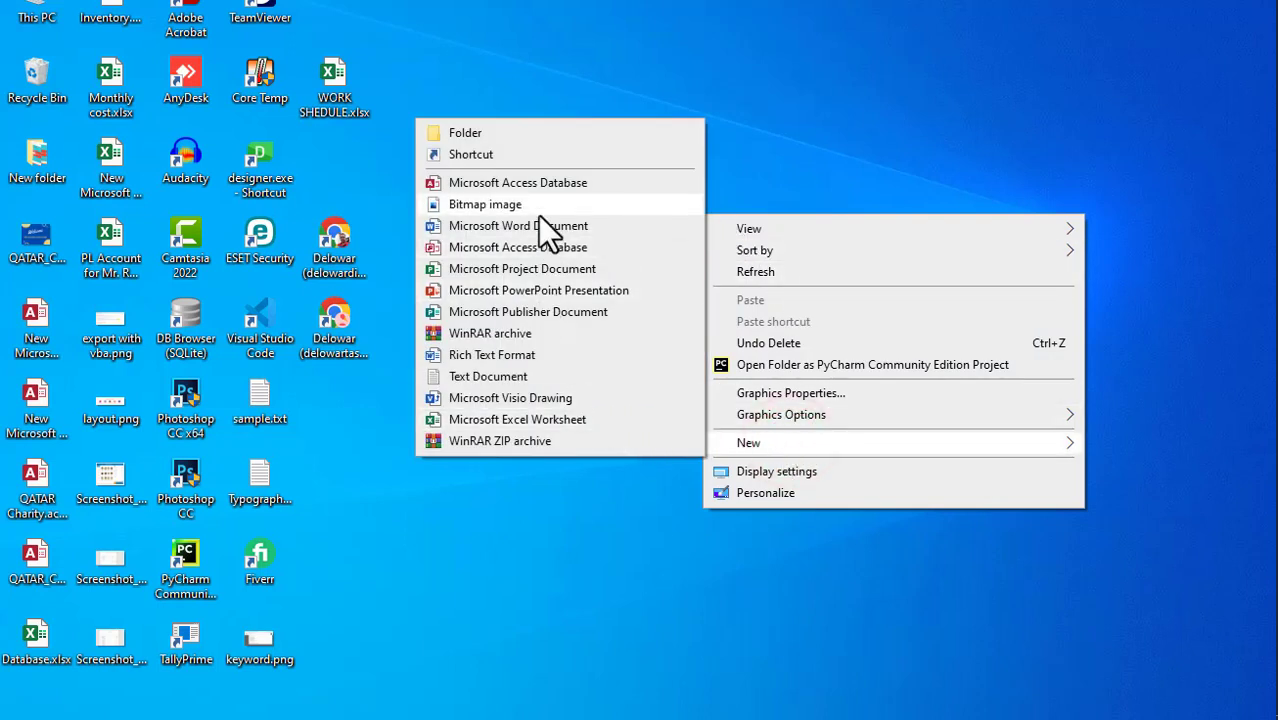
pyautogui.click(567, 186)
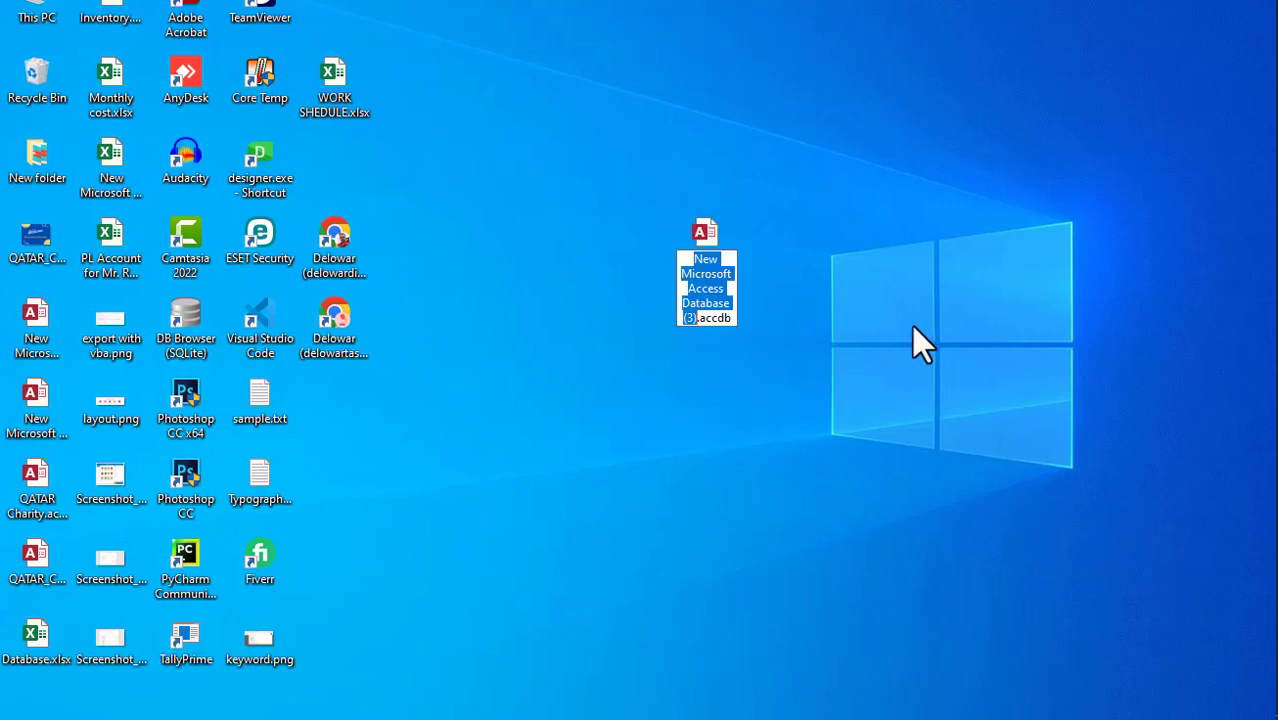
pyautogui.write('combo')
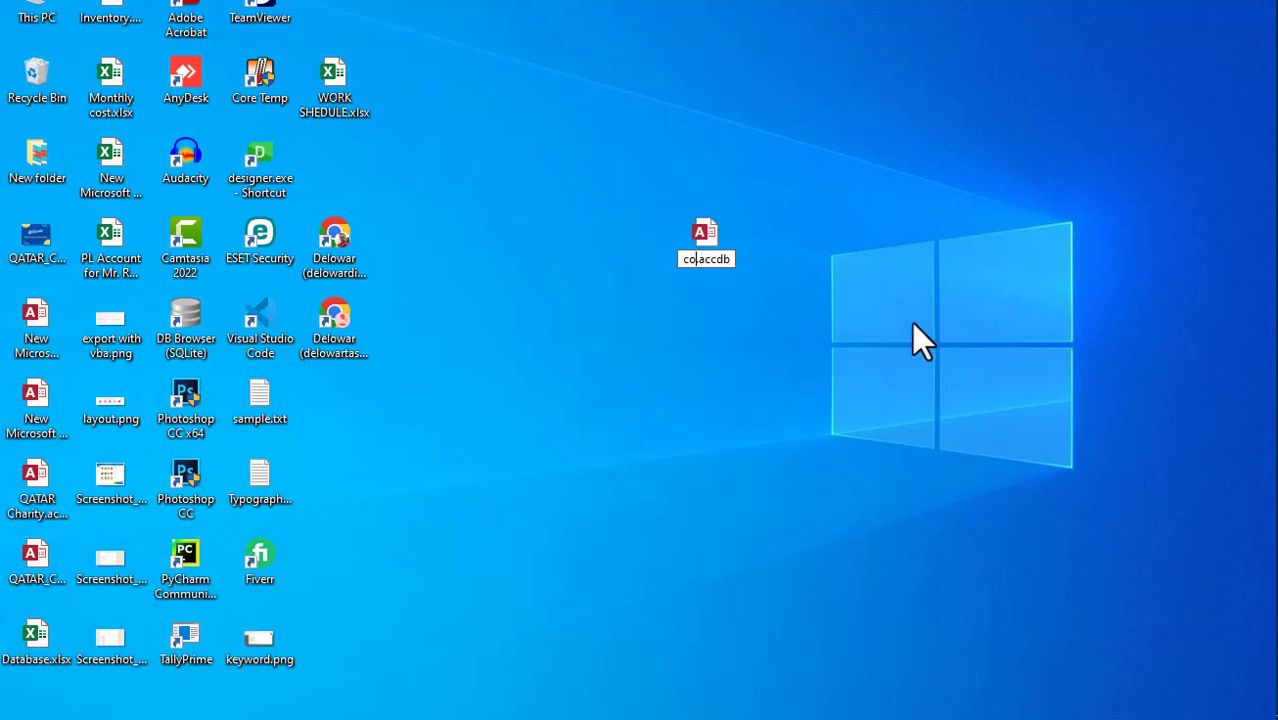
pyautogui.write(' box')
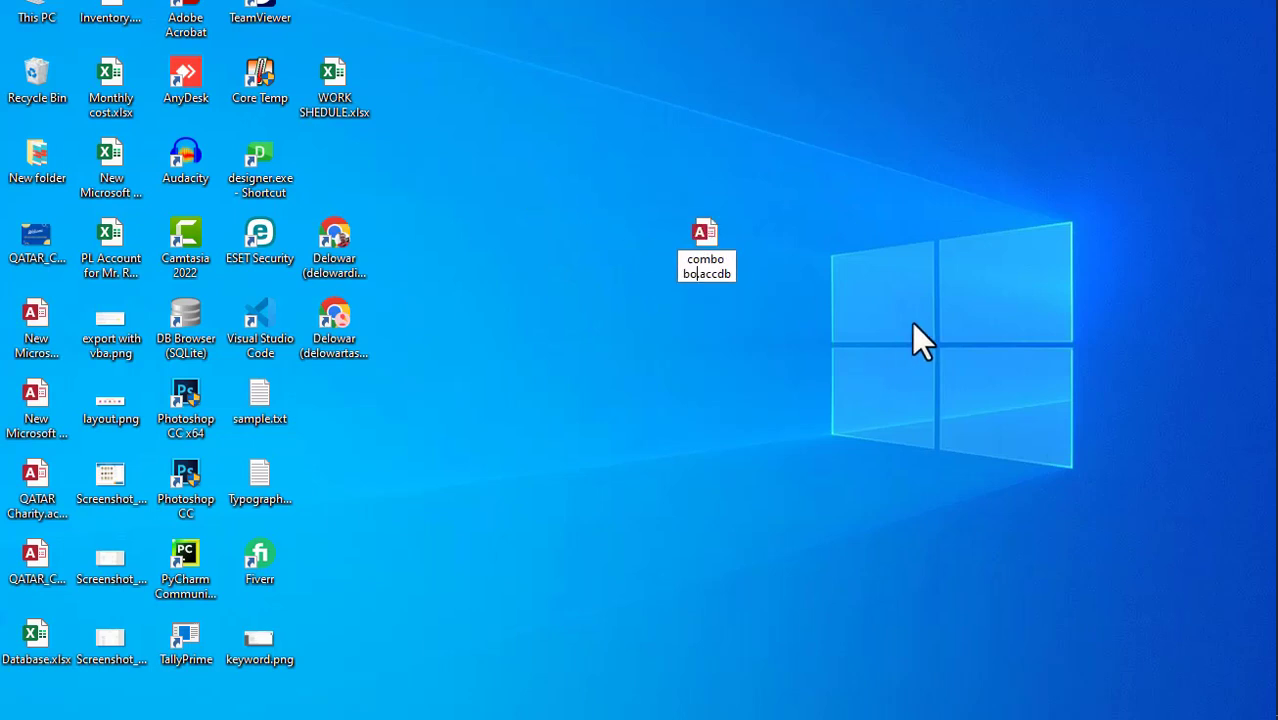
pyautogui.press('Return')
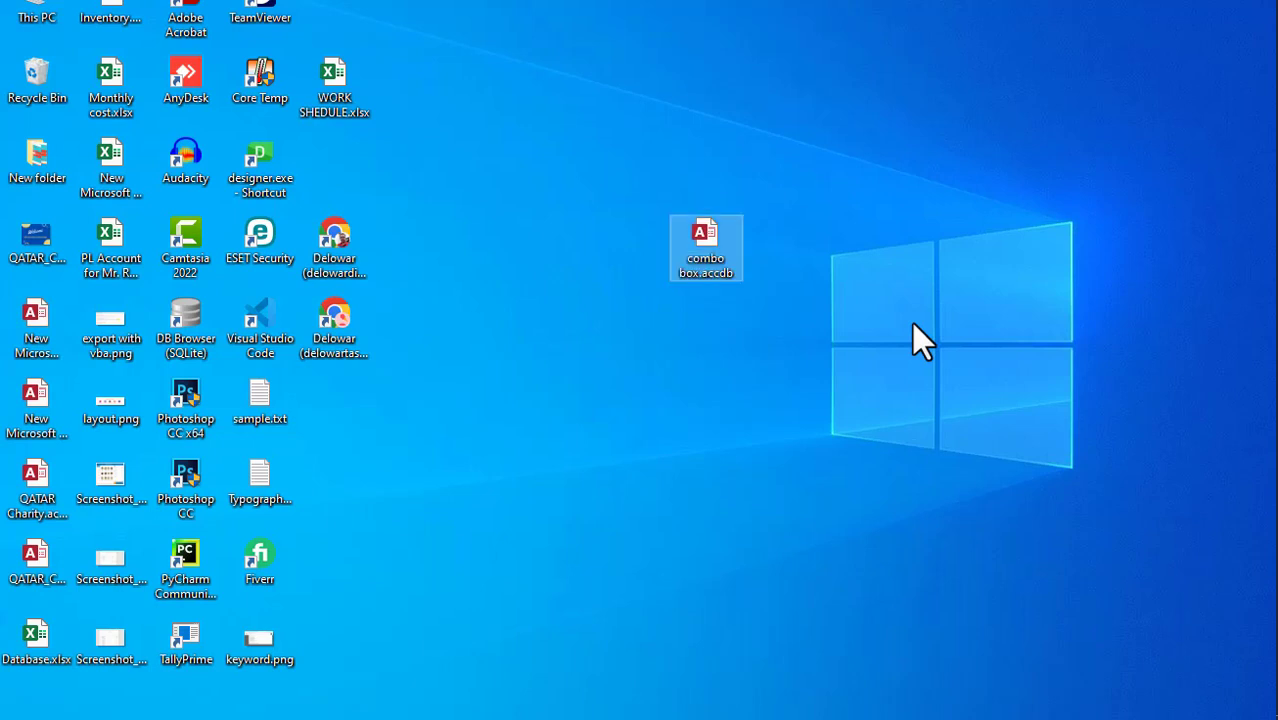
# Open the combo box.accdb database in Access and enable its active content.
pyautogui.press('Return')
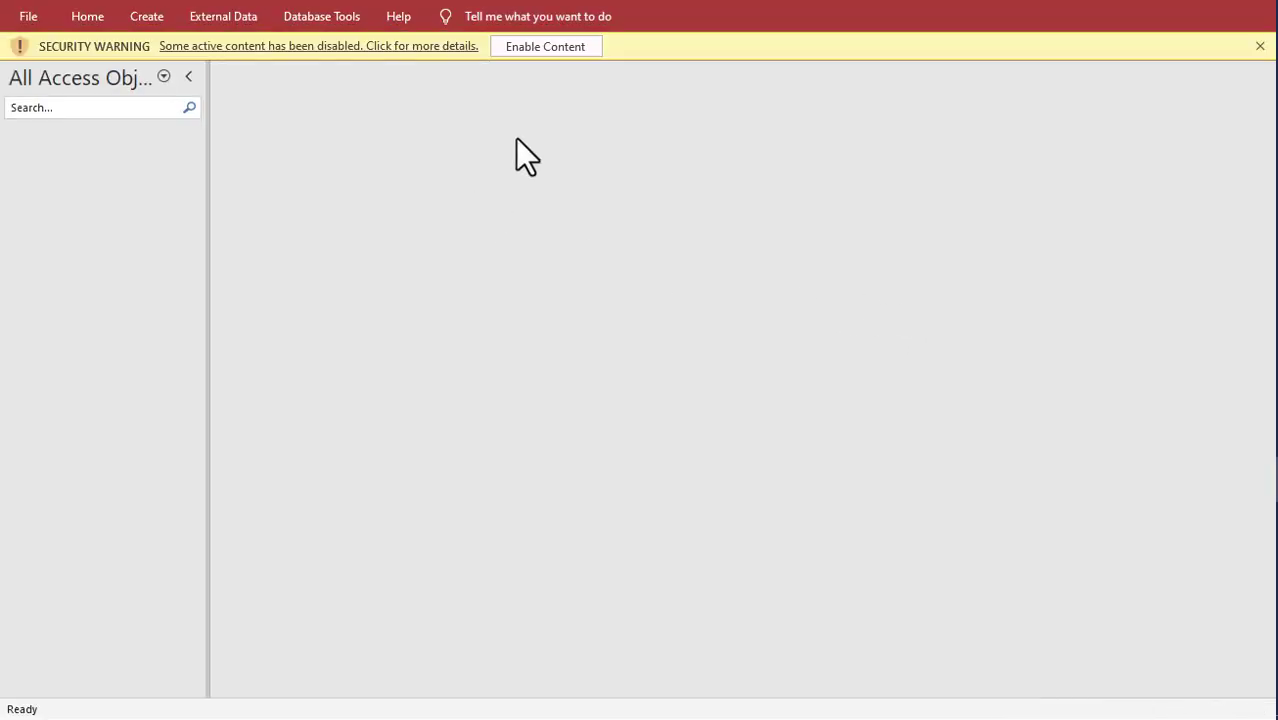
pyautogui.click(552, 50)
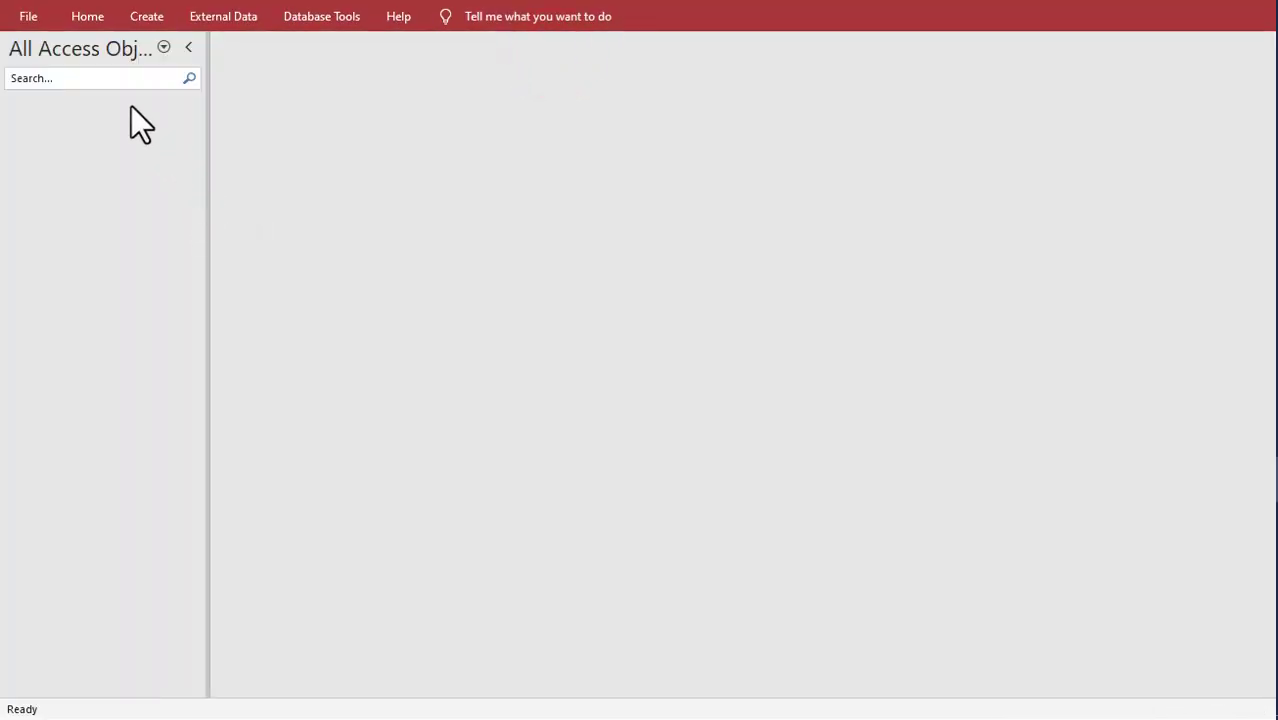
# Create a new table and switch it to Design View, saving it under the name item.
pyautogui.click(146, 16)
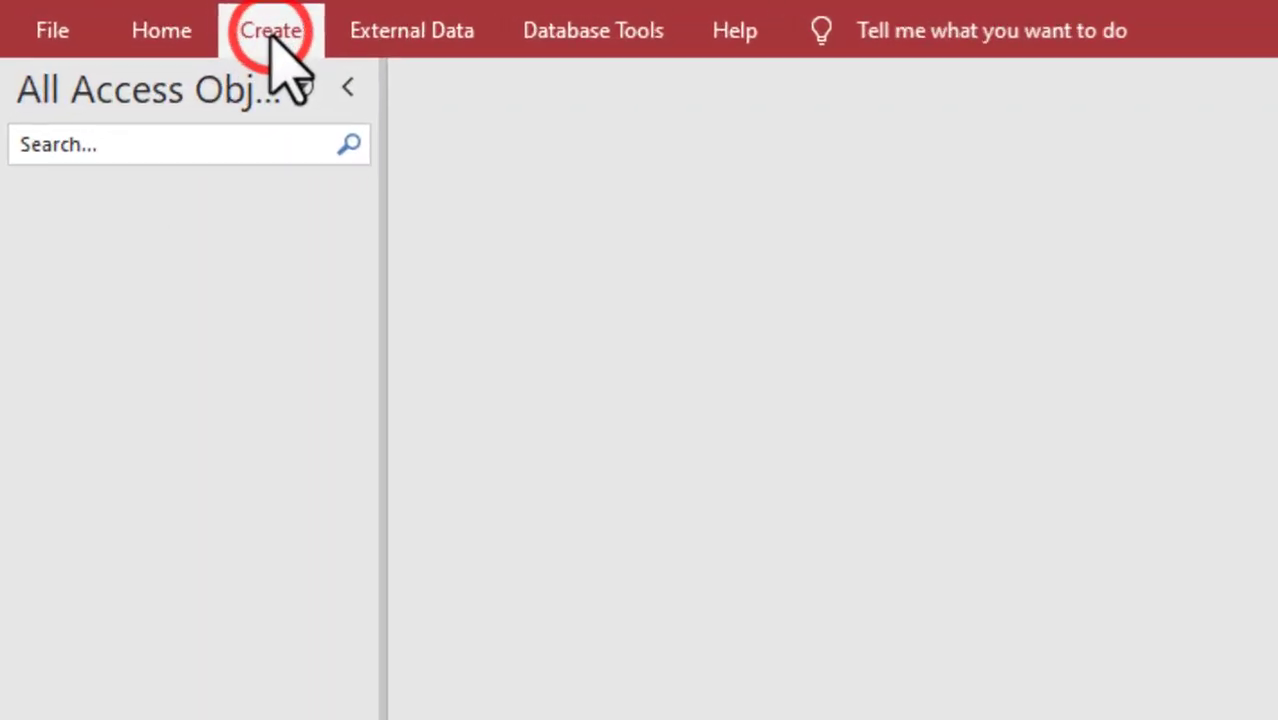
pyautogui.click(183, 100)
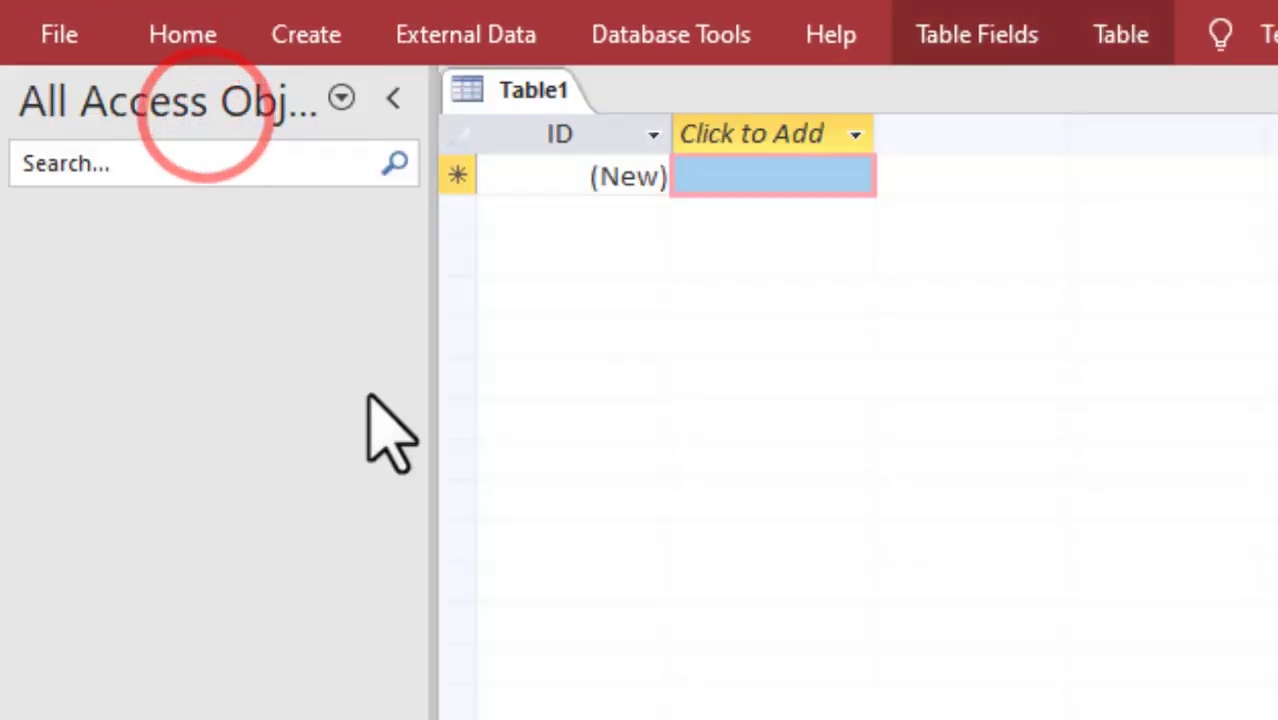
pyautogui.click(514, 98)
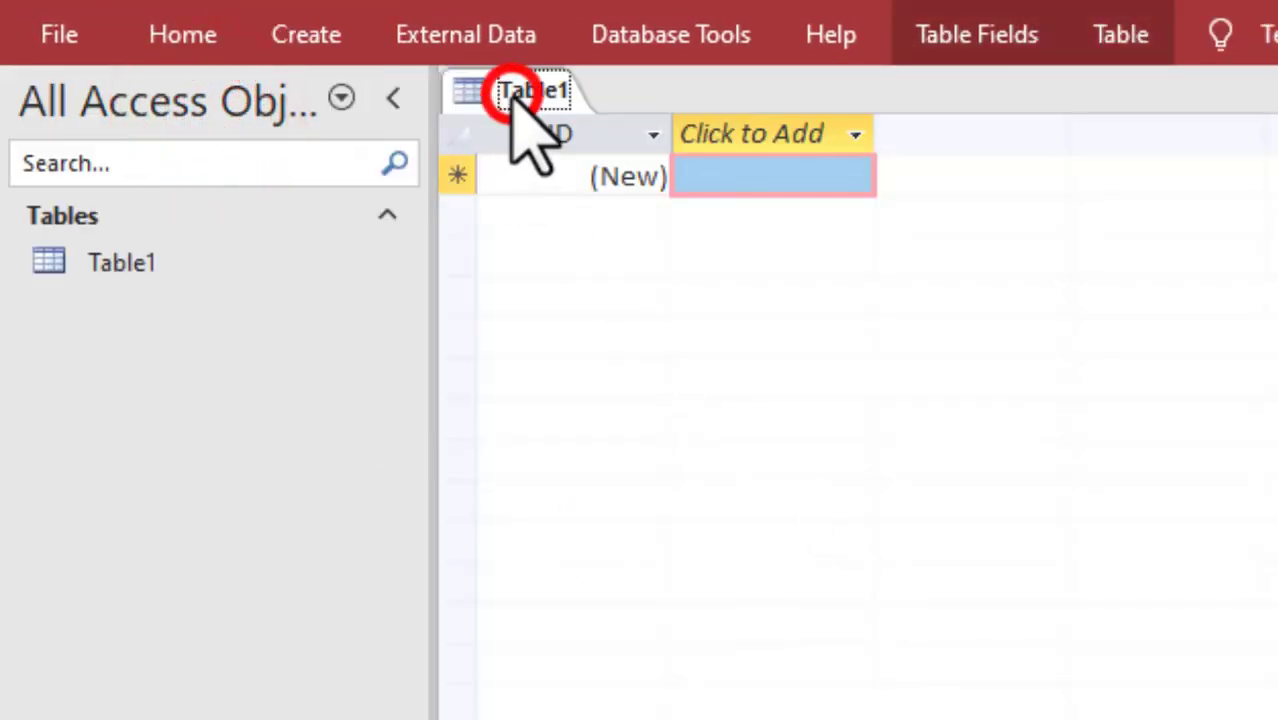
pyautogui.rightClick(514, 98)
pyautogui.click(618, 282)
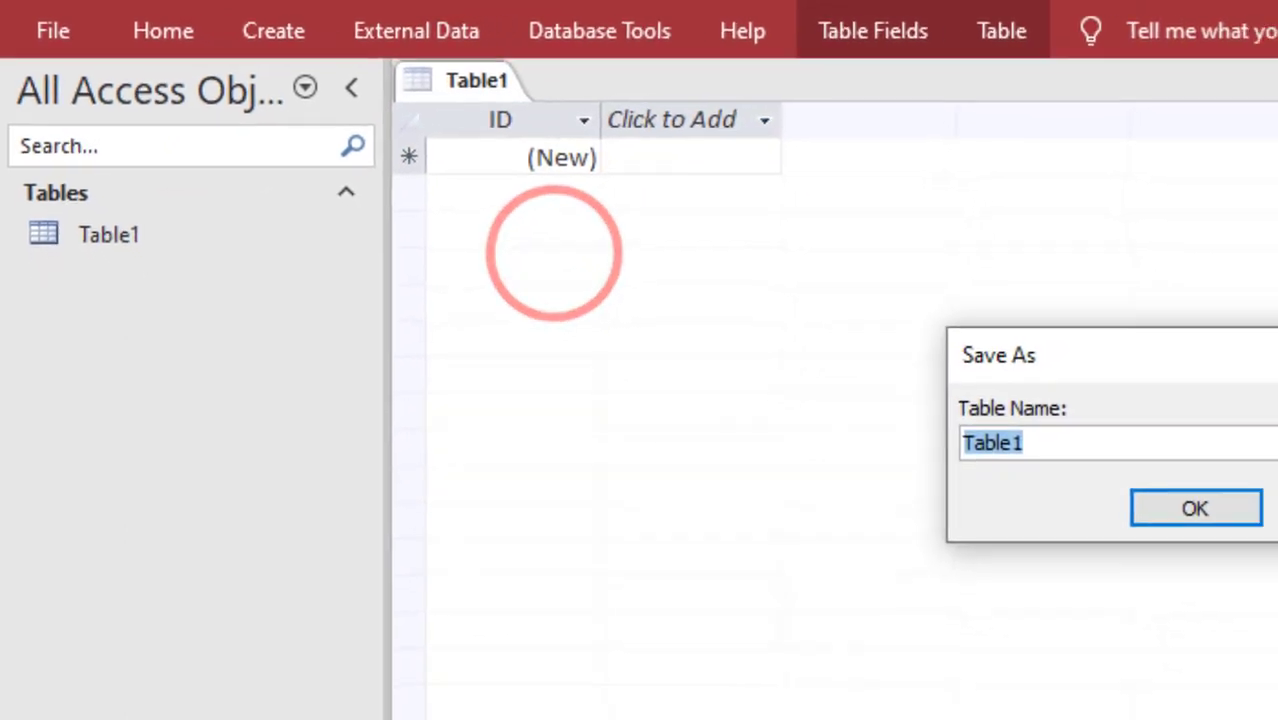
pyautogui.write('item')
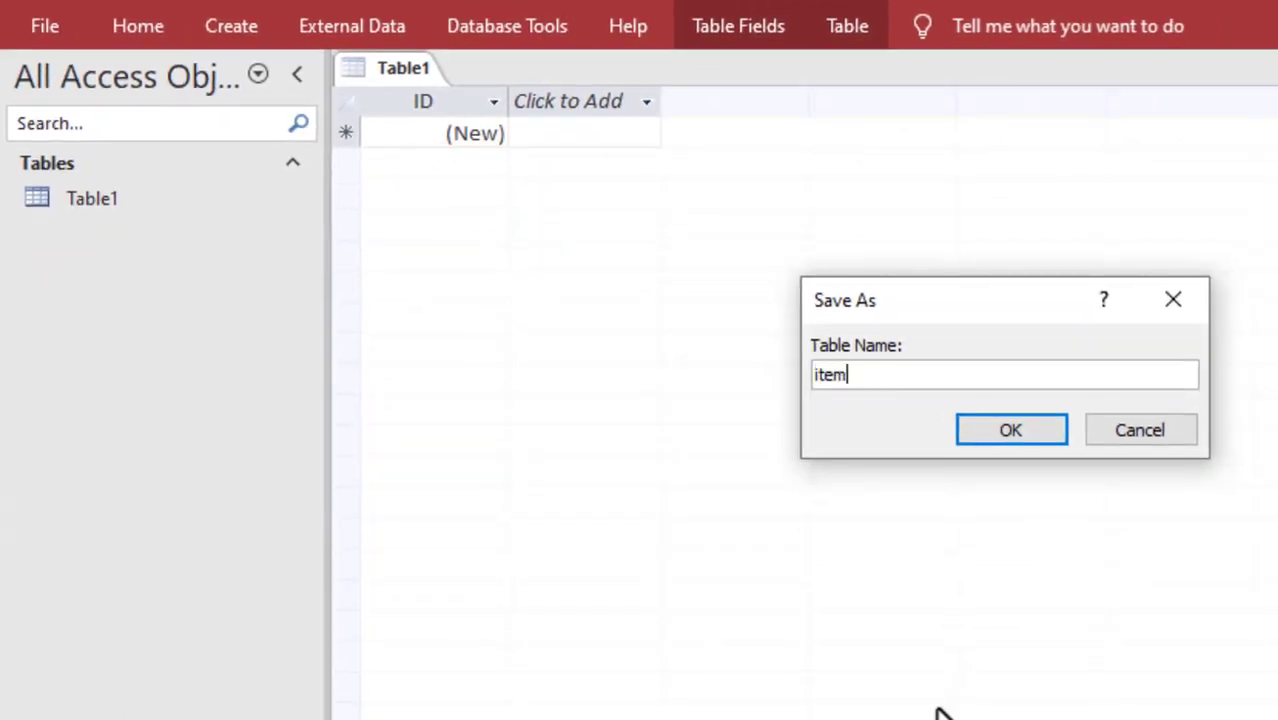
pyautogui.press('Return')
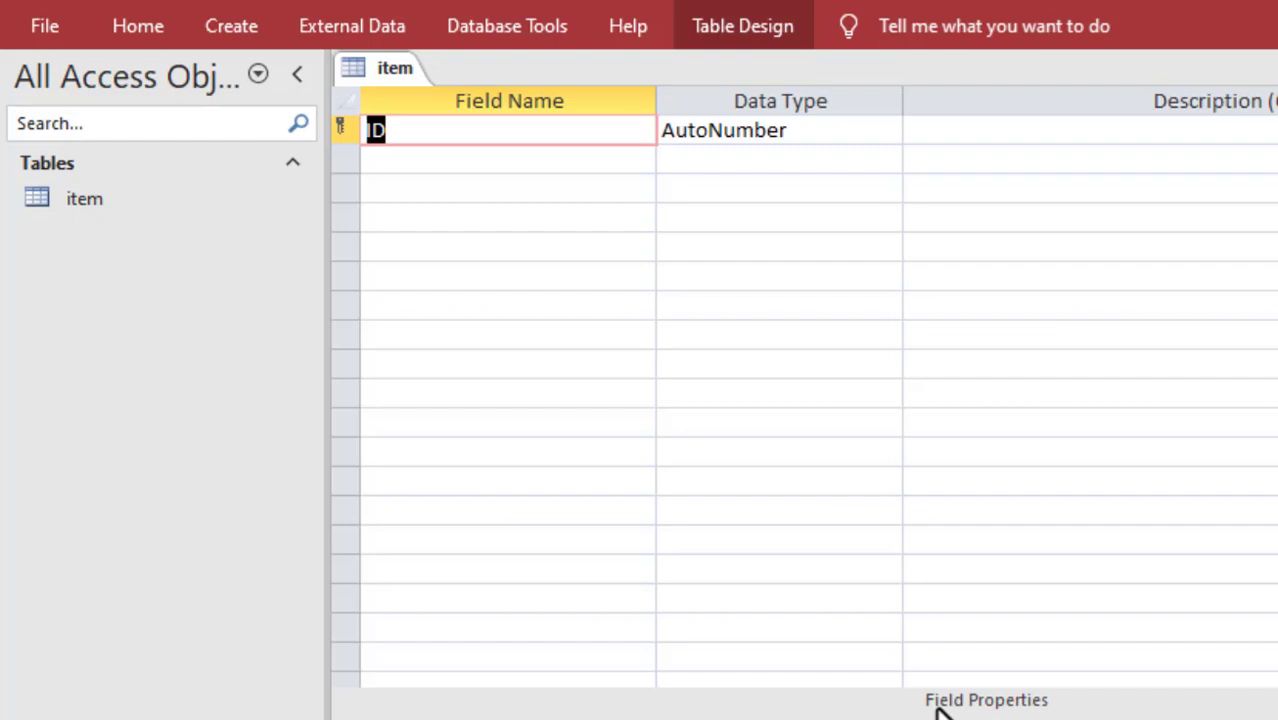
# Rename the ID key field of the item table to itemCode and set its data type to Number.
pyautogui.write('item')
pyautogui.press('BackSpace')
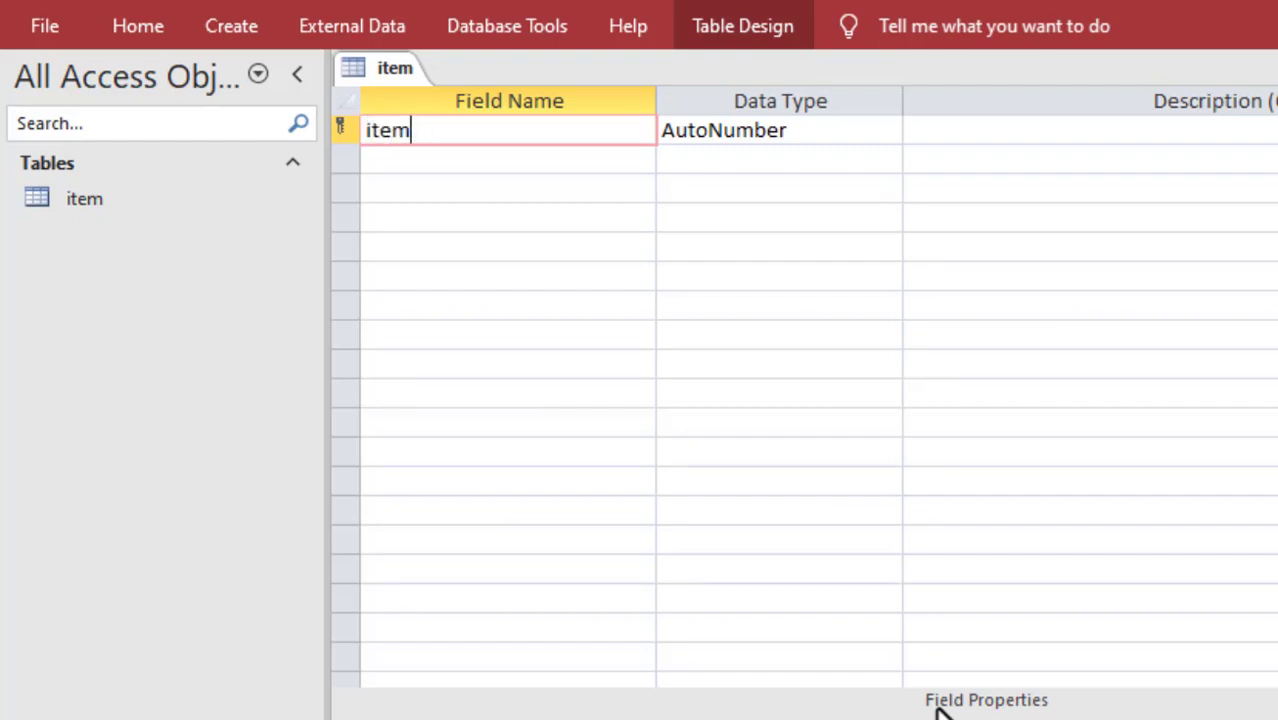
pyautogui.write('Cod')
pyautogui.write('e')
pyautogui.press('Tab')
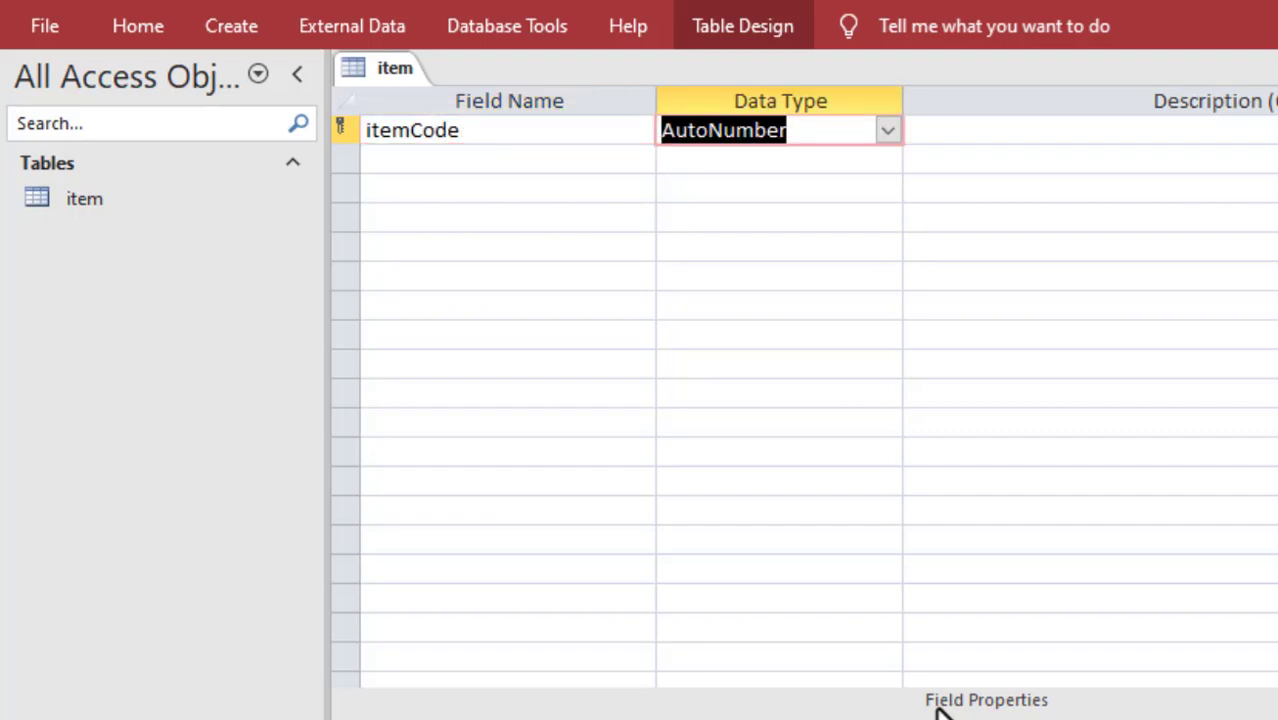
pyautogui.write('Number')
pyautogui.press('Tab')
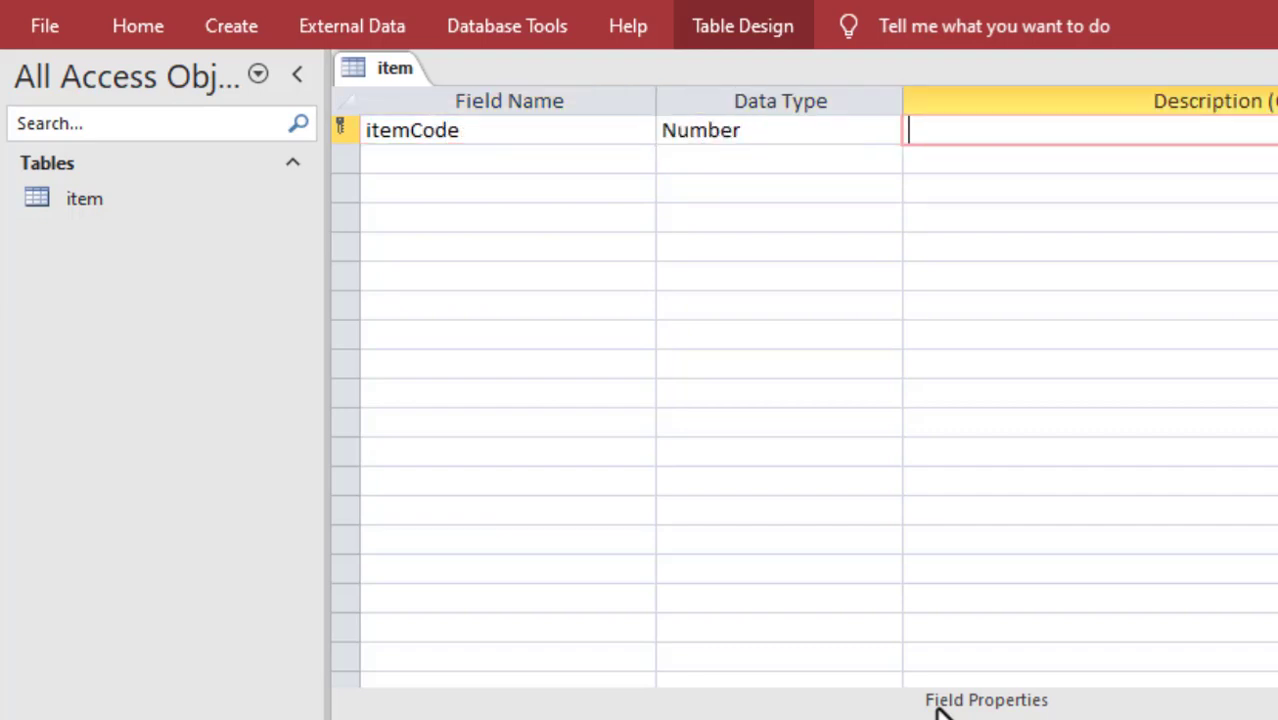
pyautogui.press('Tab')
# Add an itemName field below itemCode with the Short Text data type.
pyautogui.write('item')
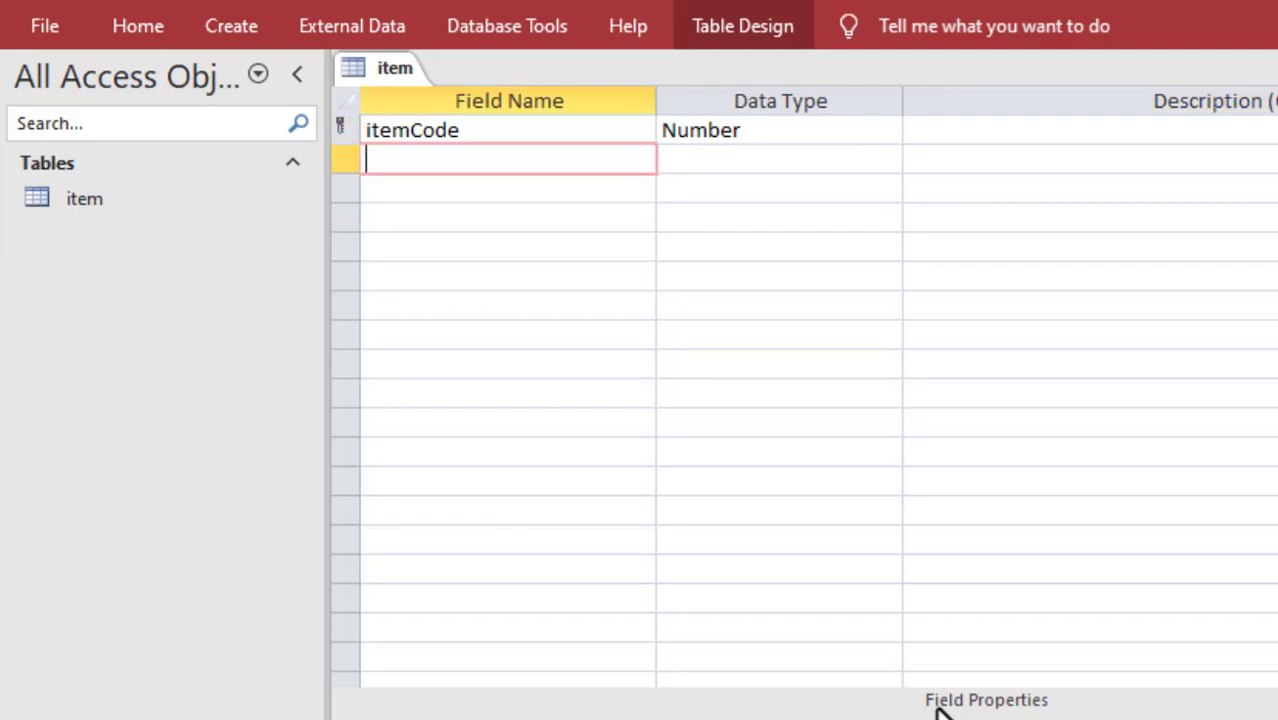
pyautogui.write('Name')
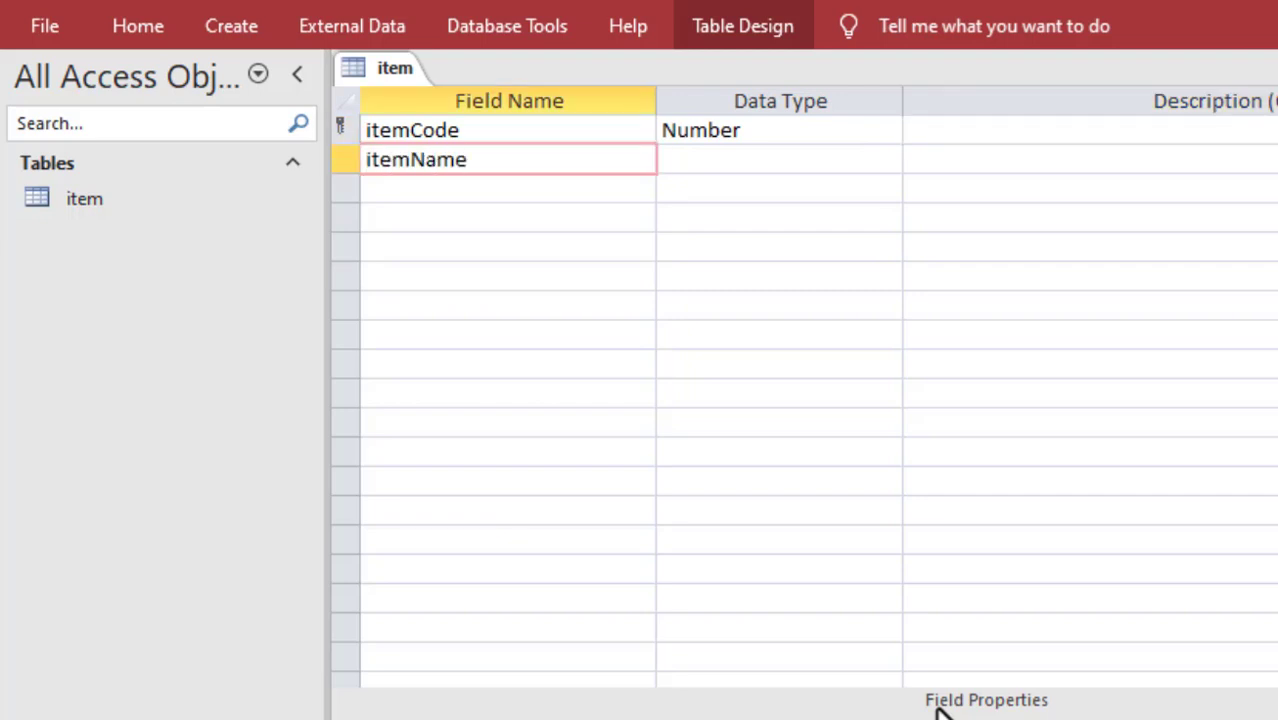
pyautogui.press('Tab')
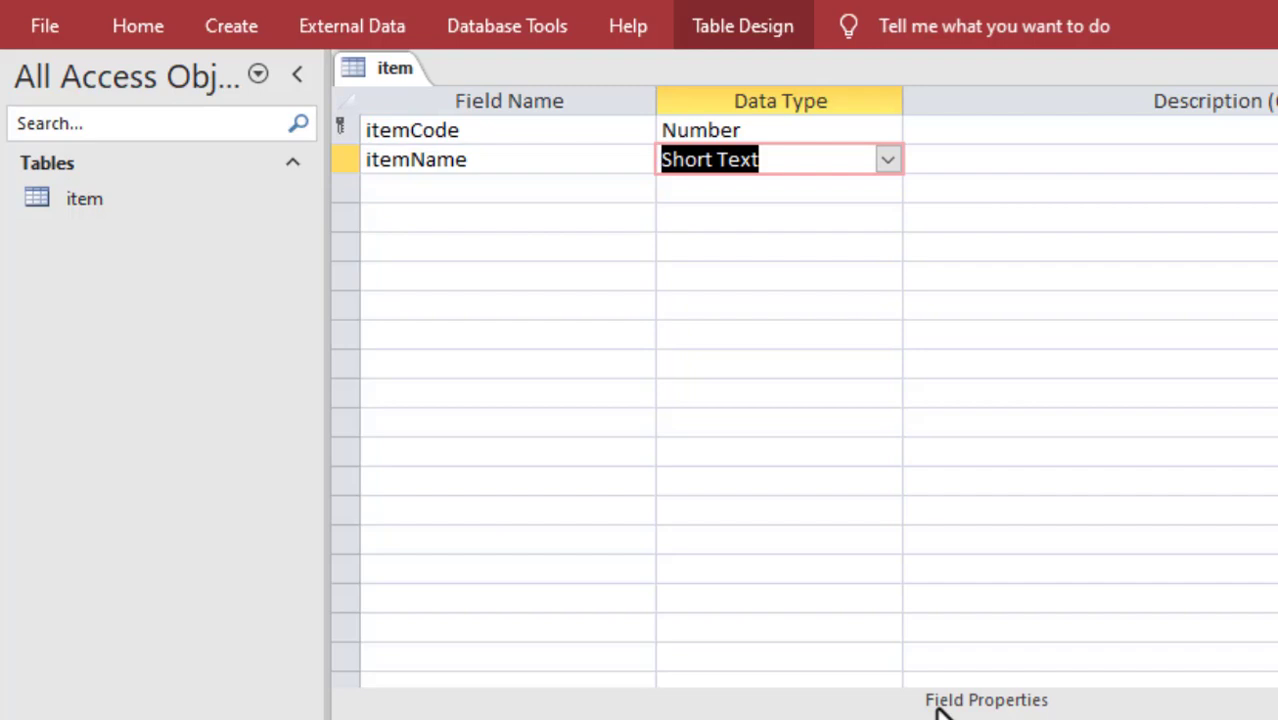
pyautogui.press('Tab')
pyautogui.press('Tab')
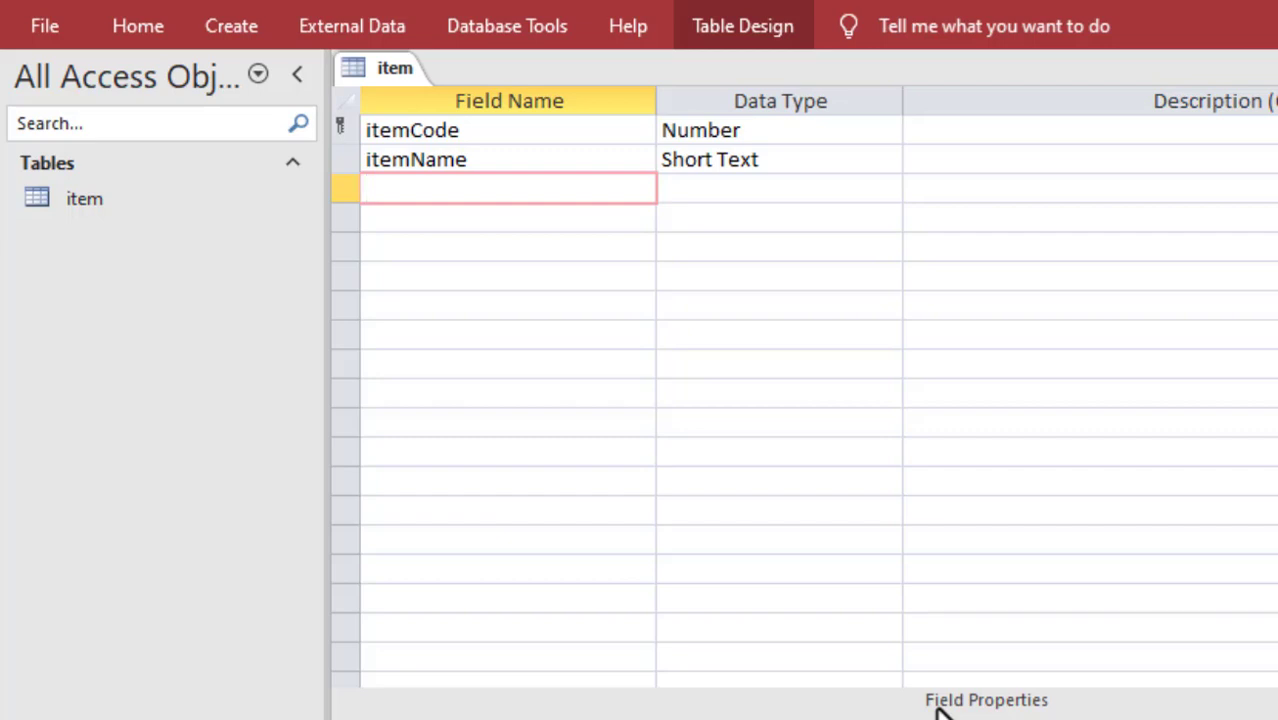
# Add an itemRate field below itemName and set its data type to Currency.
pyautogui.write('itemRate')
pyautogui.press('Tab')
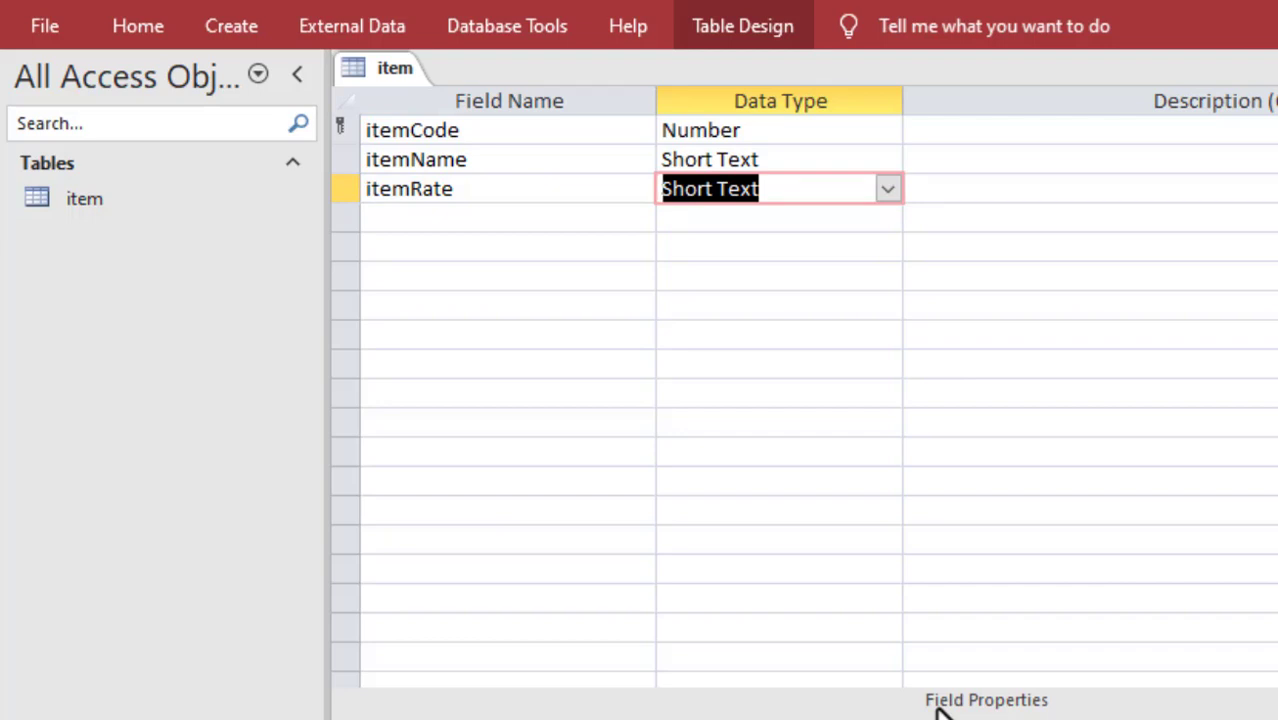
pyautogui.write('Currency')
pyautogui.press('Tab')
pyautogui.press('Tab')
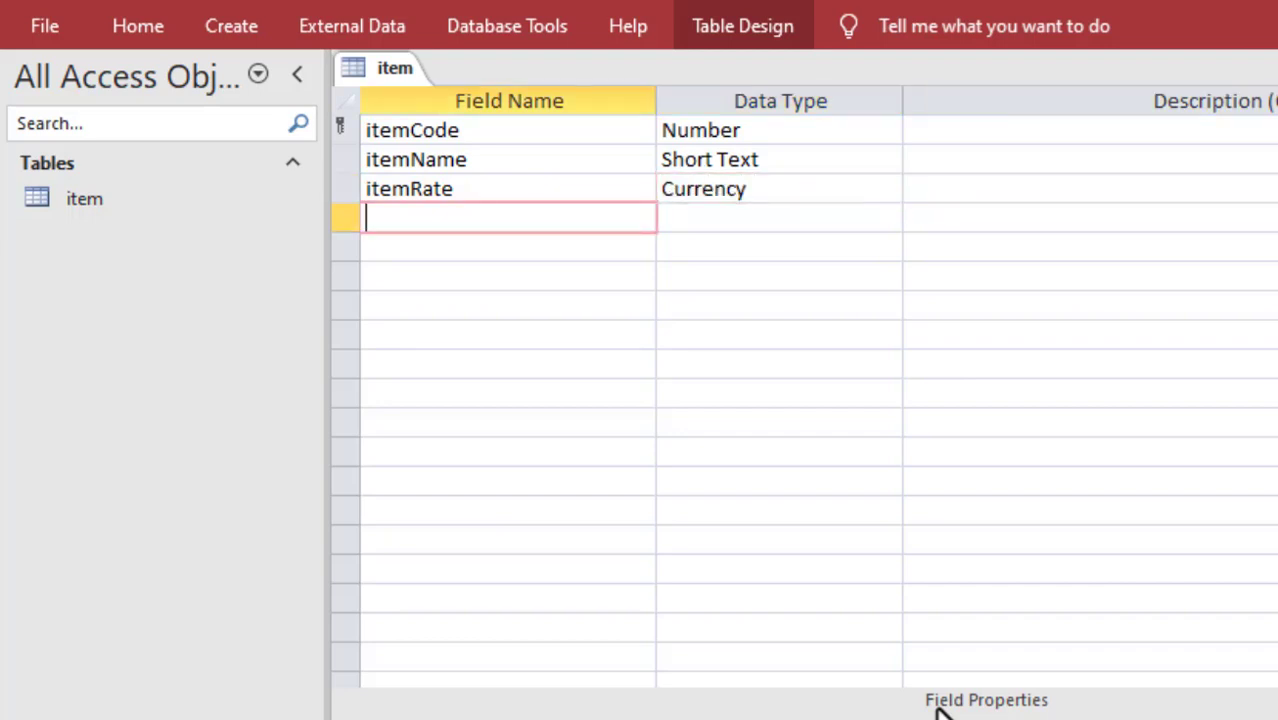
# Add a Color field below itemRate with the Short Text data type.
pyautogui.write('Color')
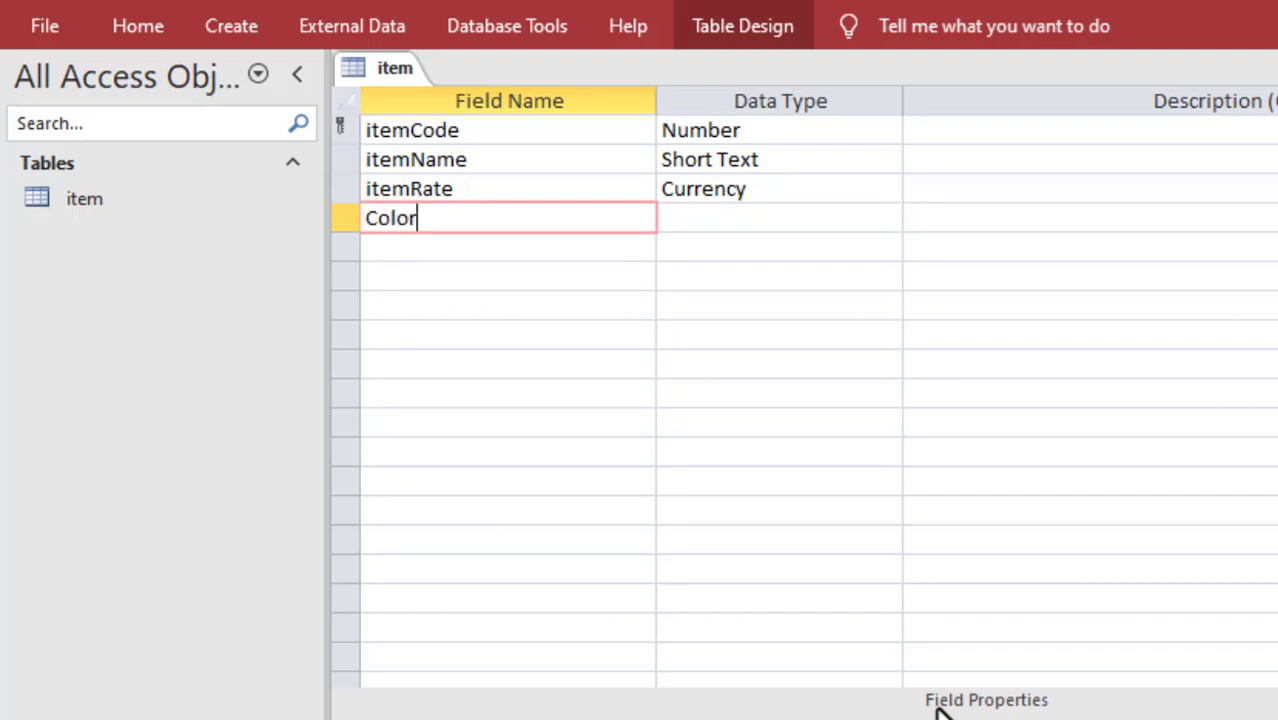
pyautogui.press('Tab')
pyautogui.press('Tab')
pyautogui.press('Tab')
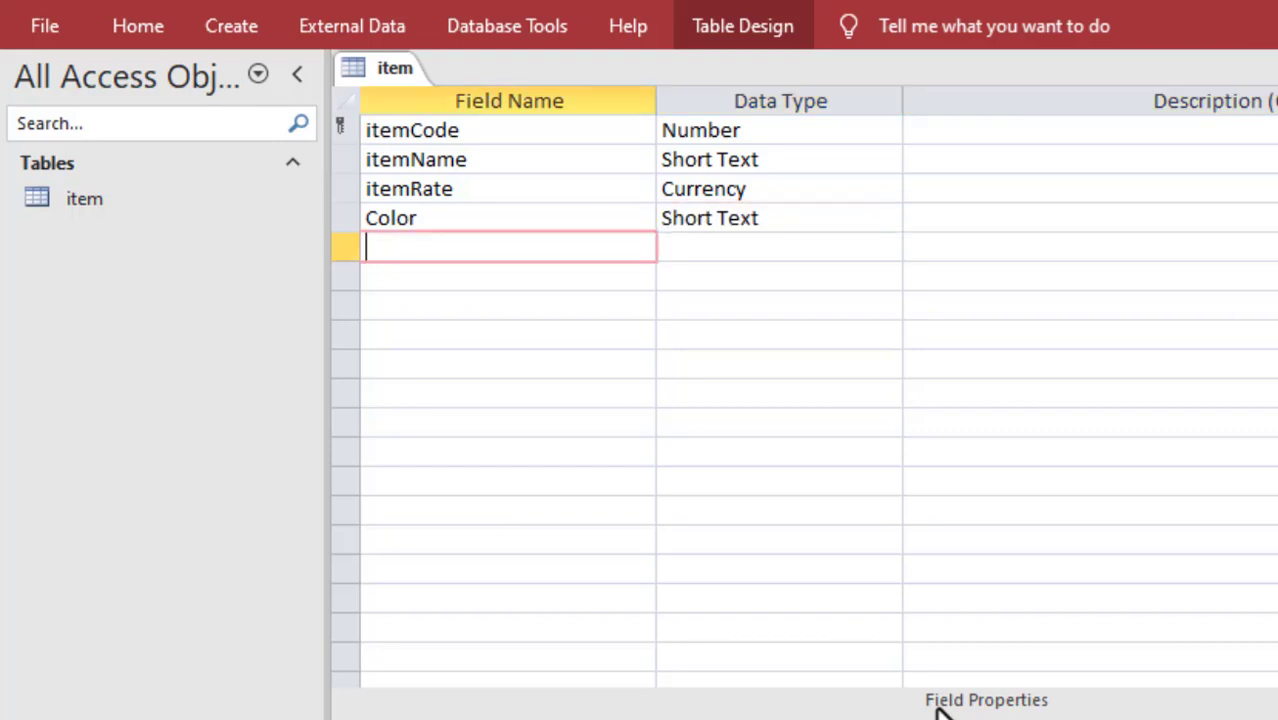
# Add a description field below Color with the Short Text data type.
pyautogui.write('descri')
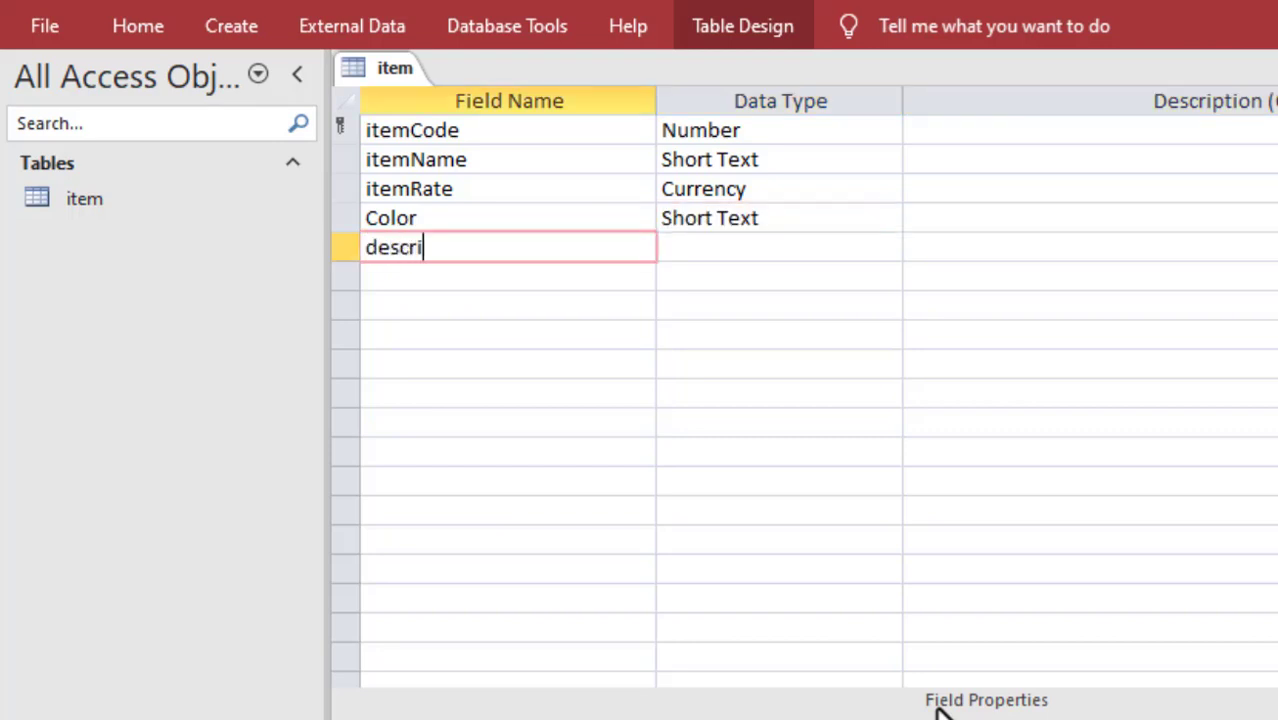
pyautogui.write('ption')
pyautogui.press('Tab')
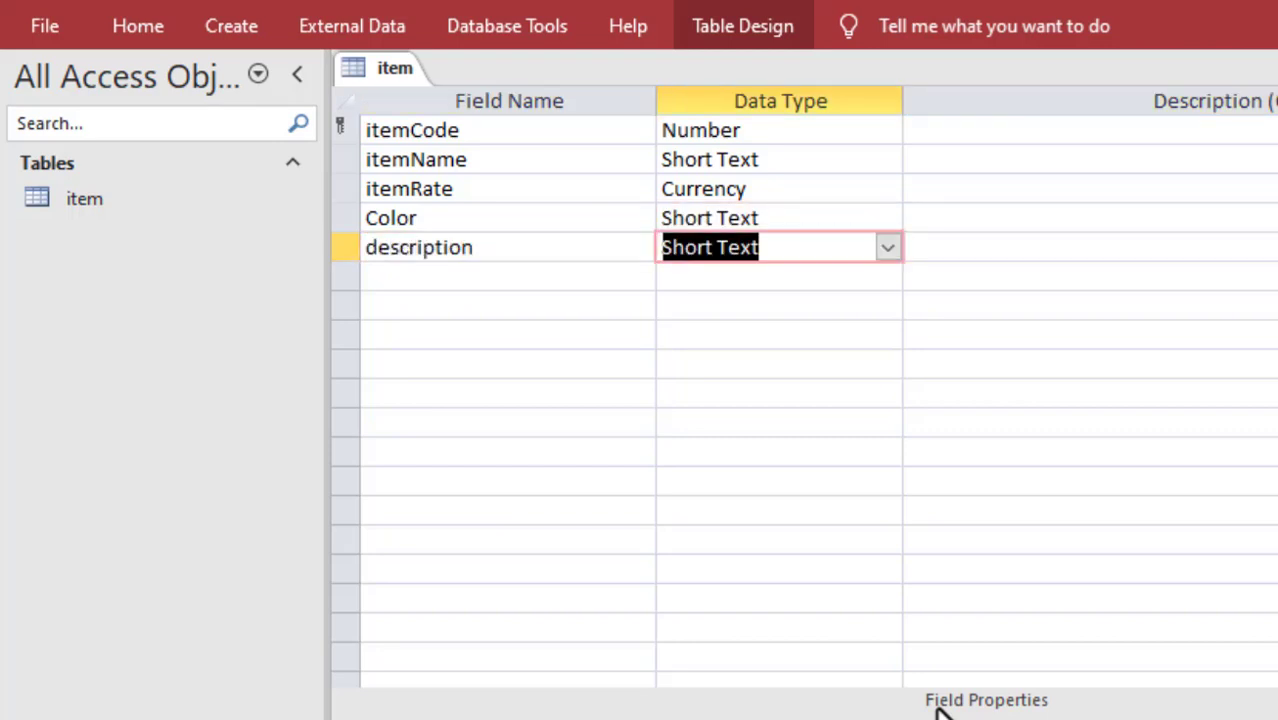
pyautogui.press('Tab')
pyautogui.press('Tab')
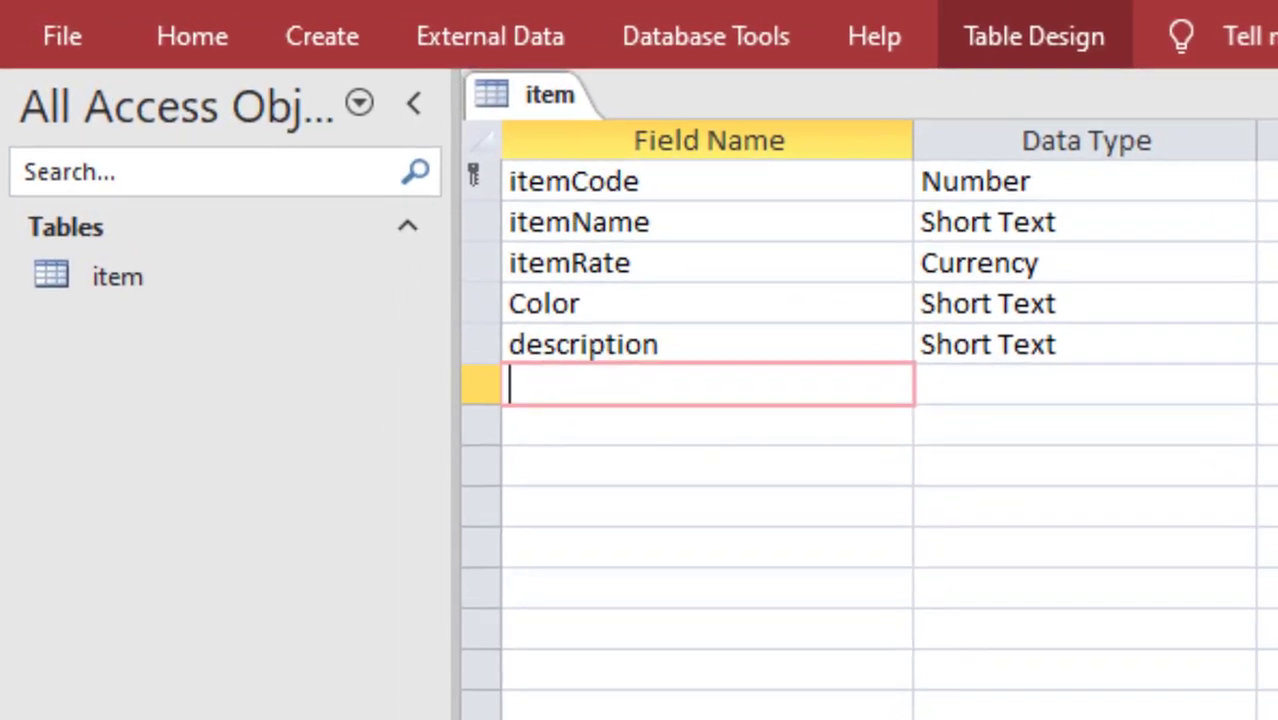
# Switch the item table from design to Datasheet View, saving its design.
pyautogui.rightClick(551, 112)
pyautogui.click(730, 351)
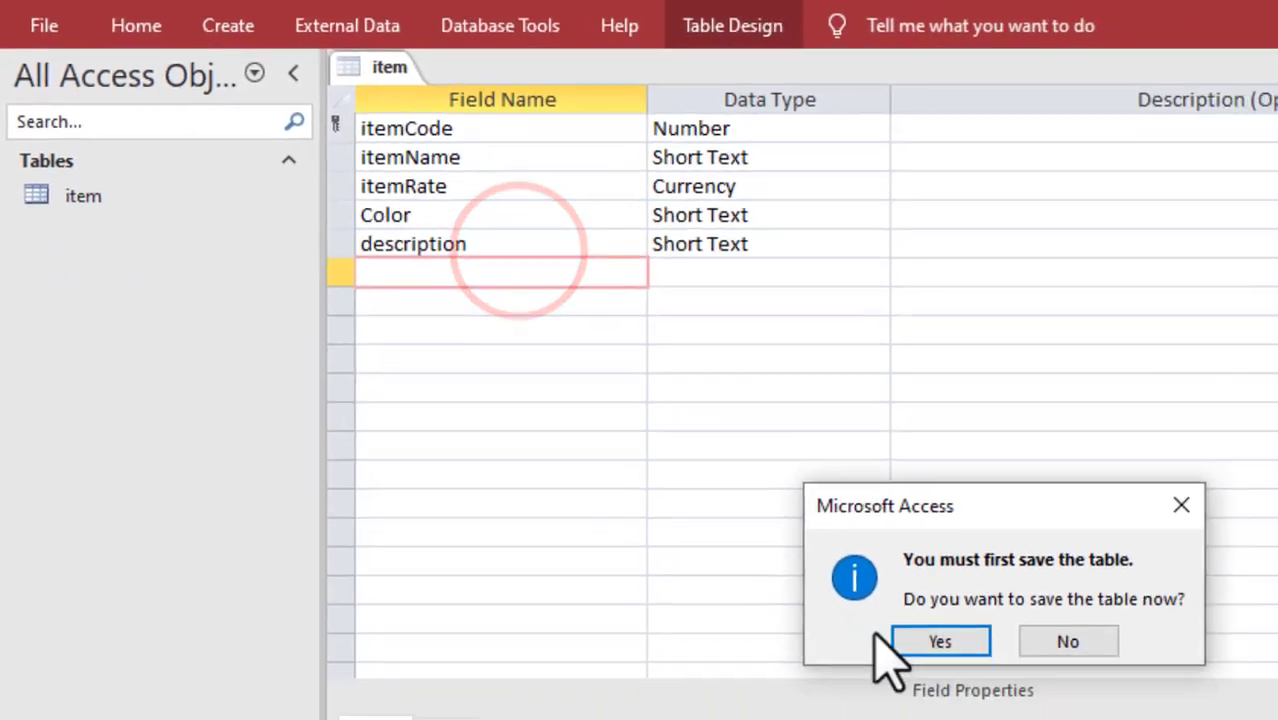
pyautogui.click(902, 614)
# Enter the first item record with code 1001, name AC, rate 30,000 and color Red, leaving the description empty.
pyautogui.write('1001')
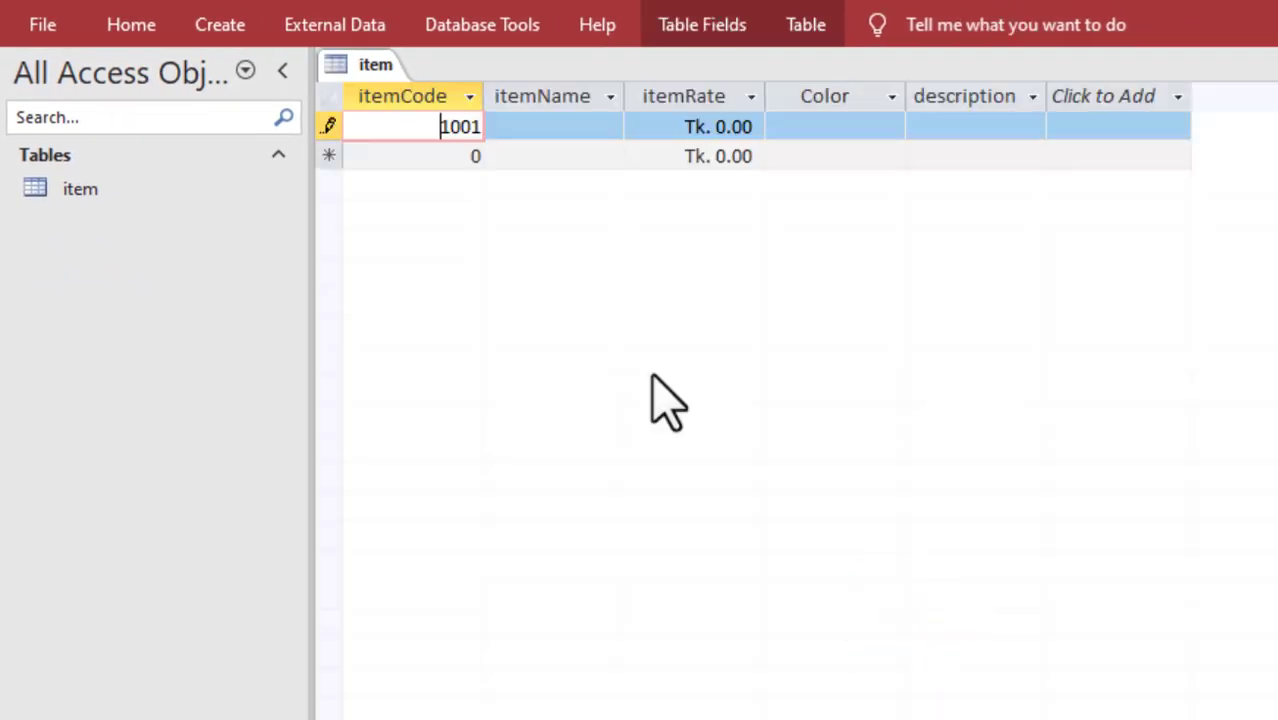
pyautogui.press('Tab')
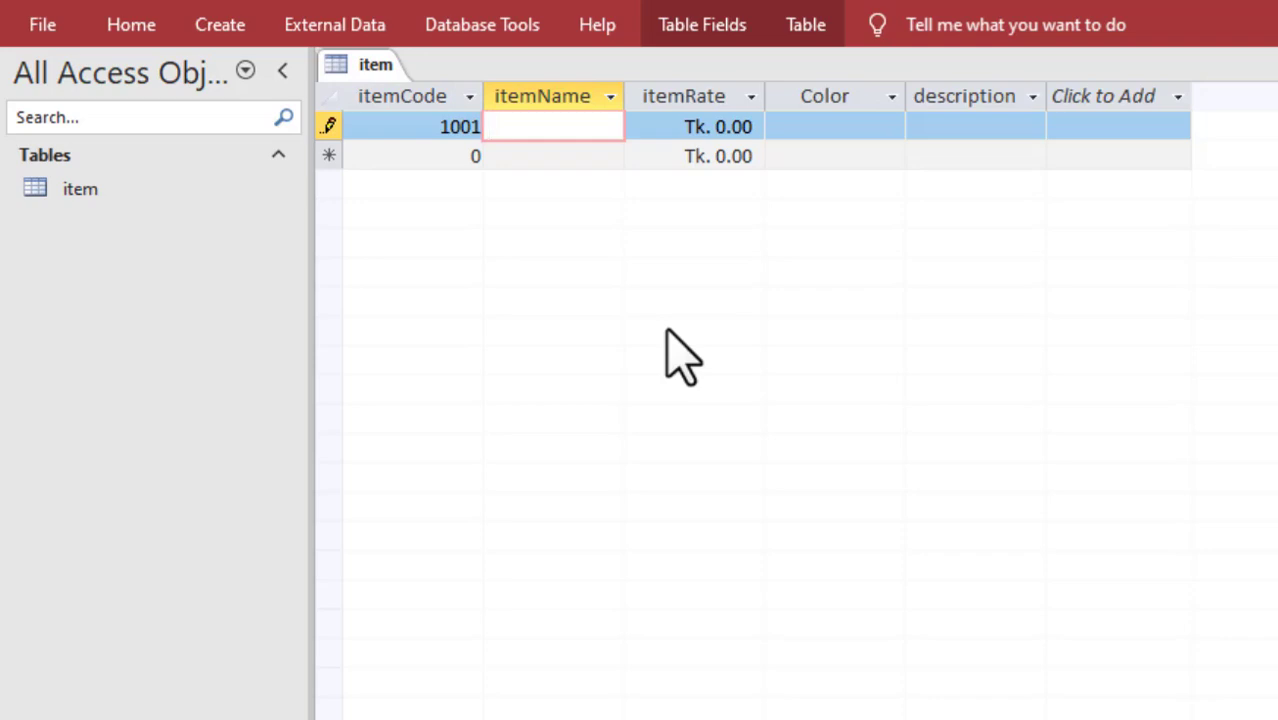
pyautogui.write('AC')
pyautogui.press('Tab')
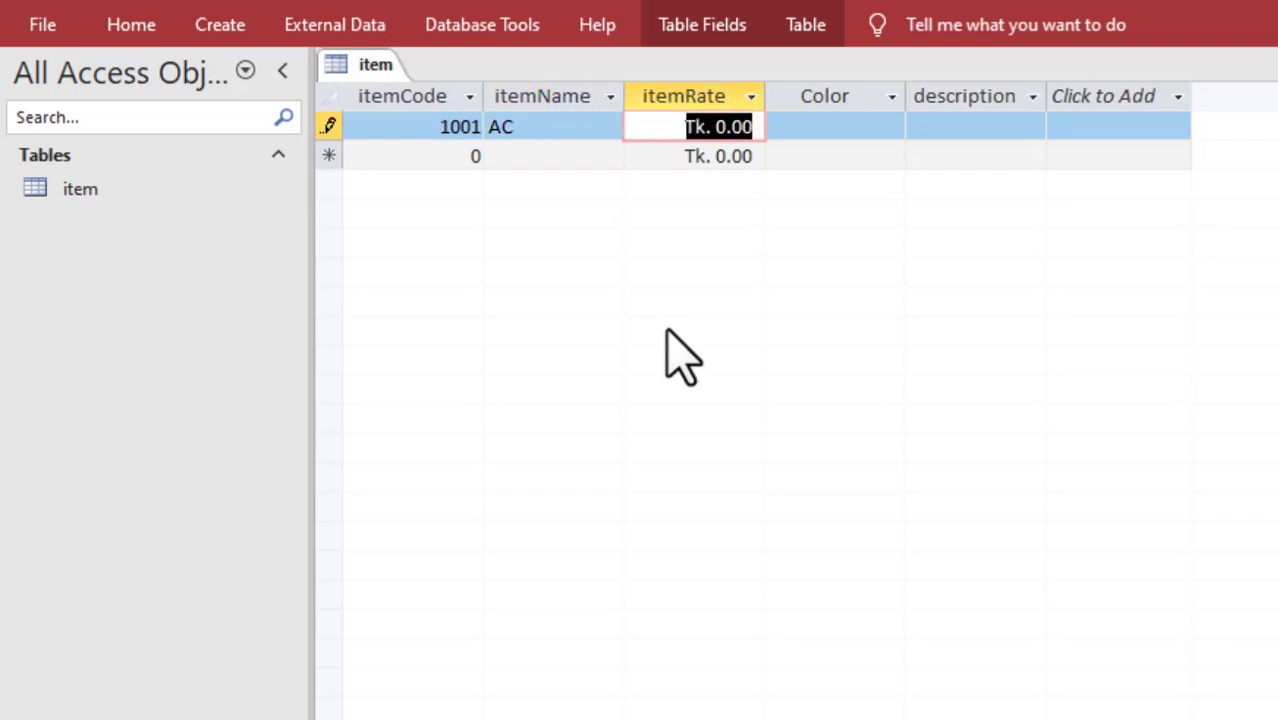
pyautogui.write('30,000')
pyautogui.press('Tab')
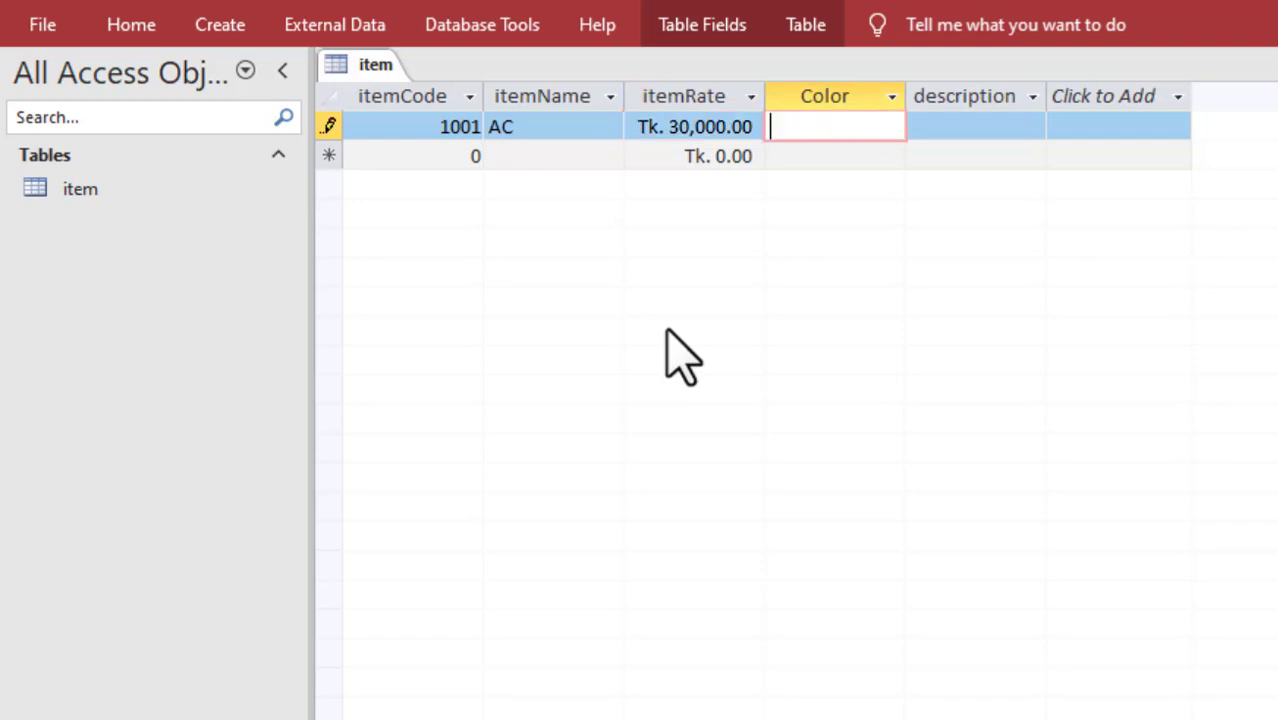
pyautogui.write('Red')
pyautogui.press('Tab')
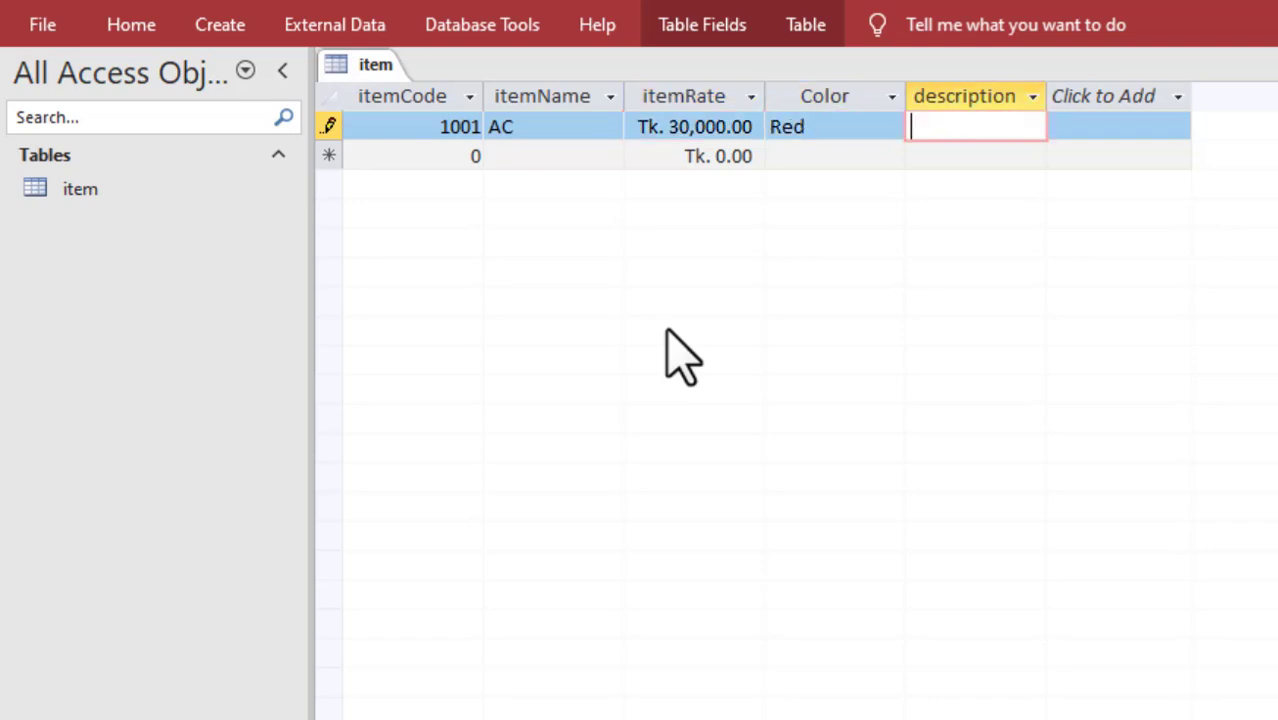
pyautogui.press('Tab')
pyautogui.press('Tab')
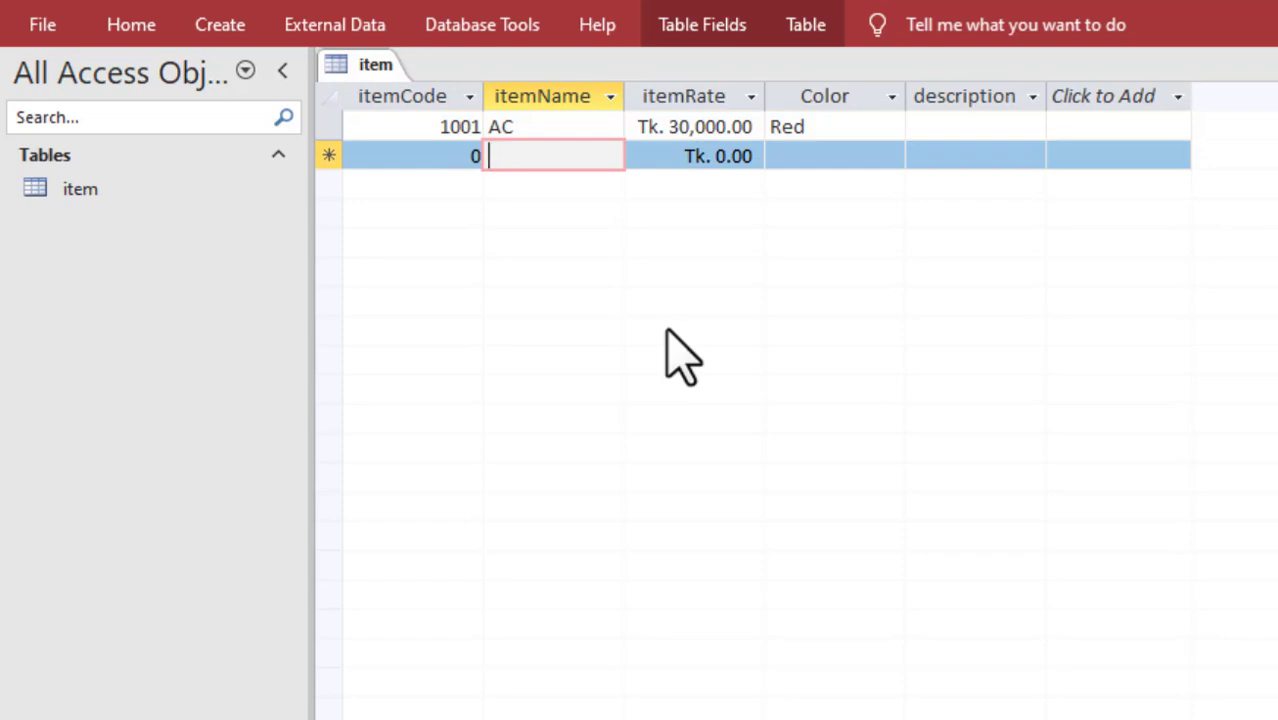
# Add a second item record with code 1002, name Freezer, rate 25,000 and color blue, leaving the description empty.
pyautogui.hotkey('shift', 'Tab')
pyautogui.write('1')
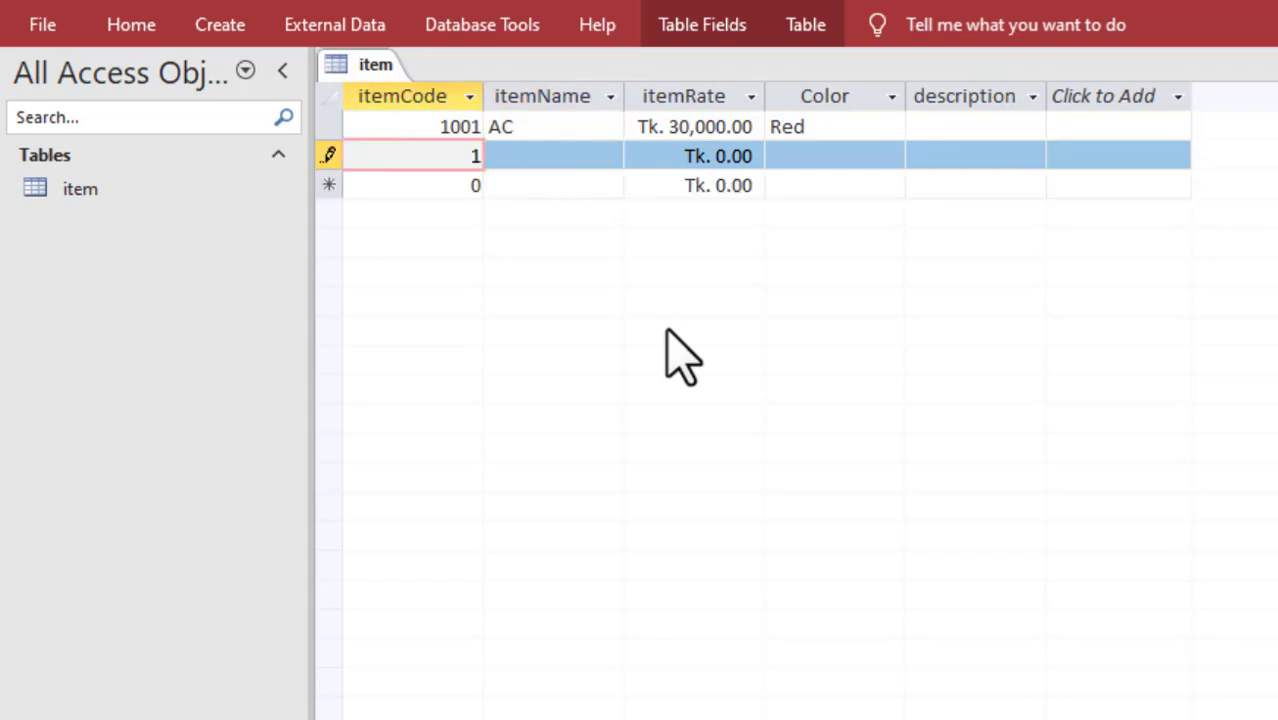
pyautogui.write('002')
pyautogui.press('Tab')
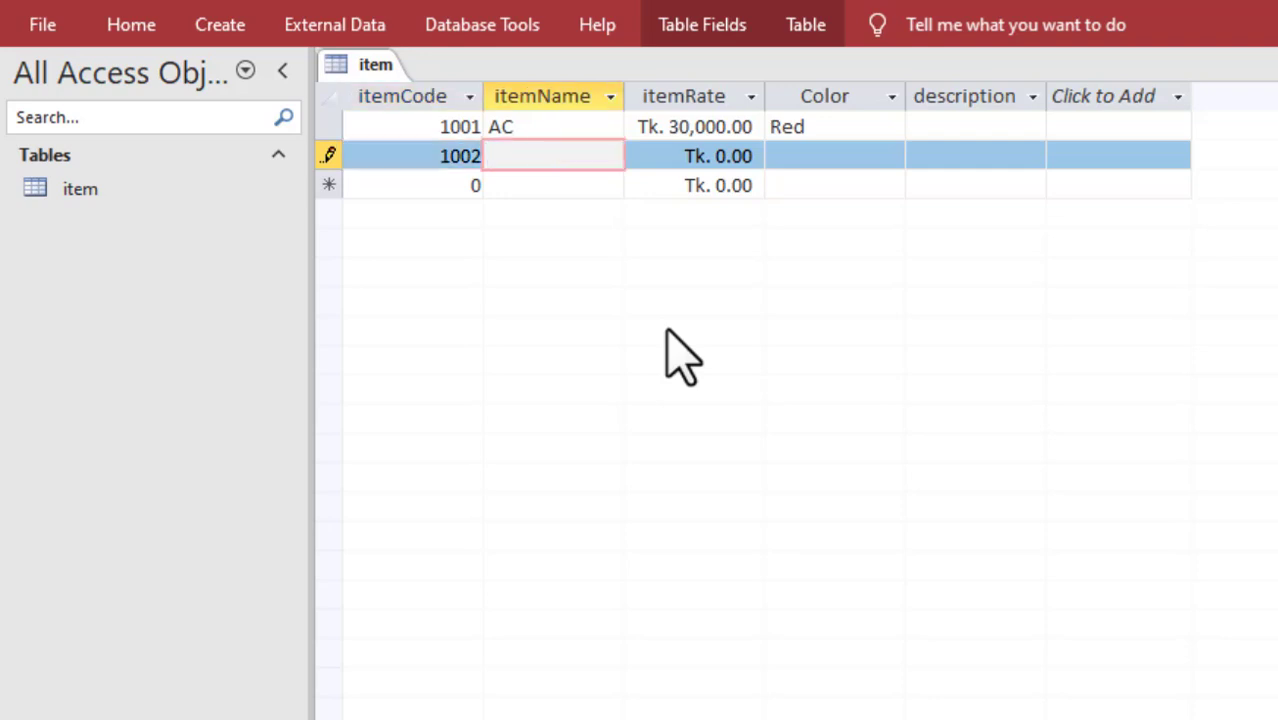
pyautogui.write('Freezer')
pyautogui.press('Tab')
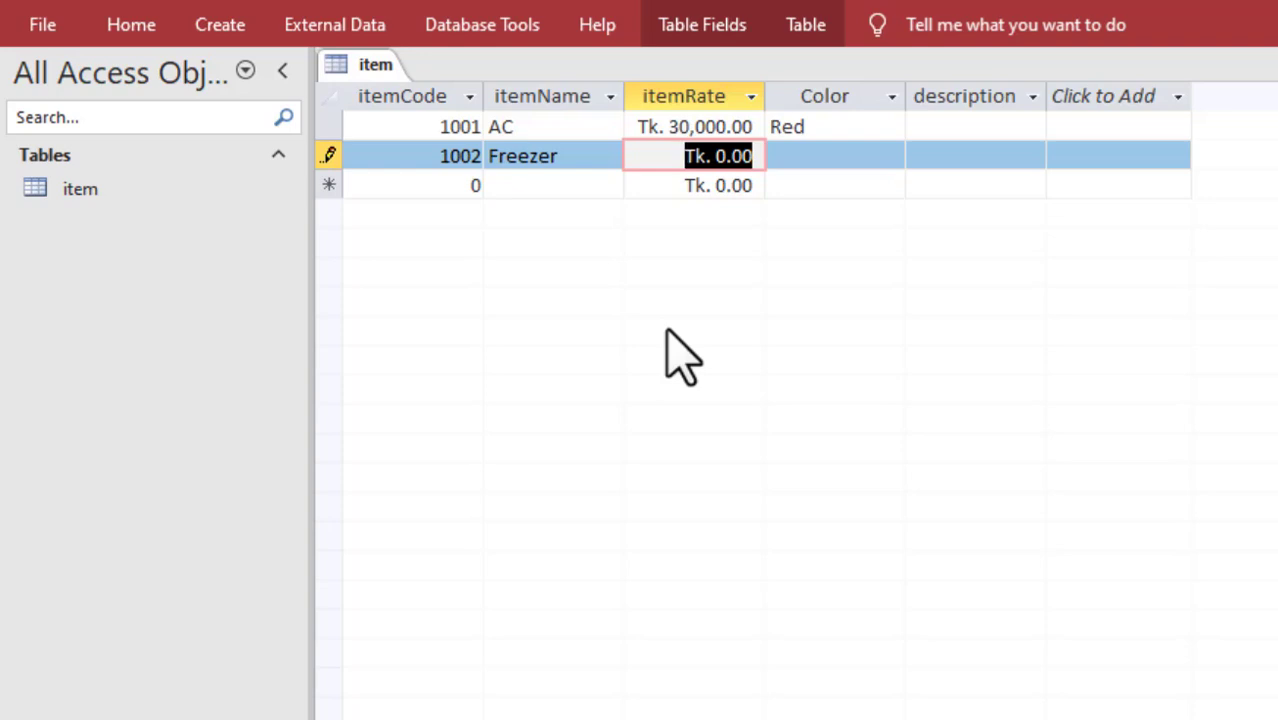
pyautogui.write('25')
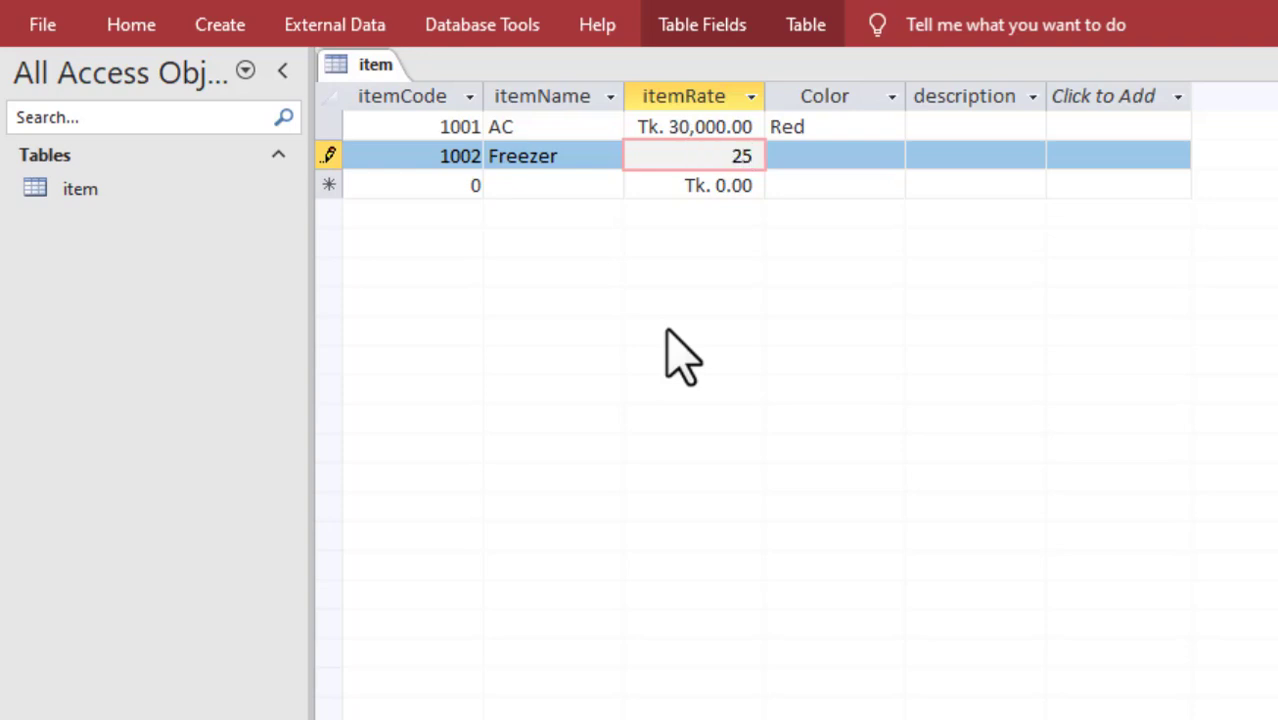
pyautogui.write(',000')
pyautogui.press('Tab')
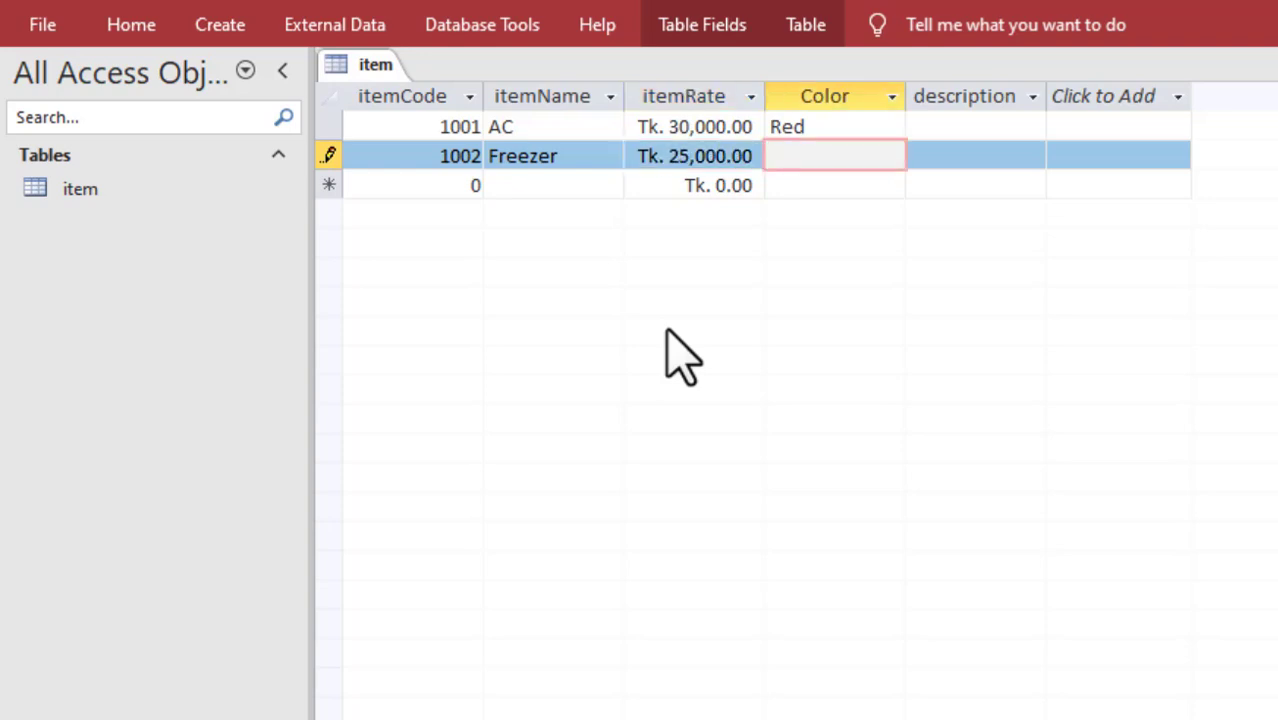
pyautogui.write('blue')
pyautogui.press('Tab')
pyautogui.press('Tab')
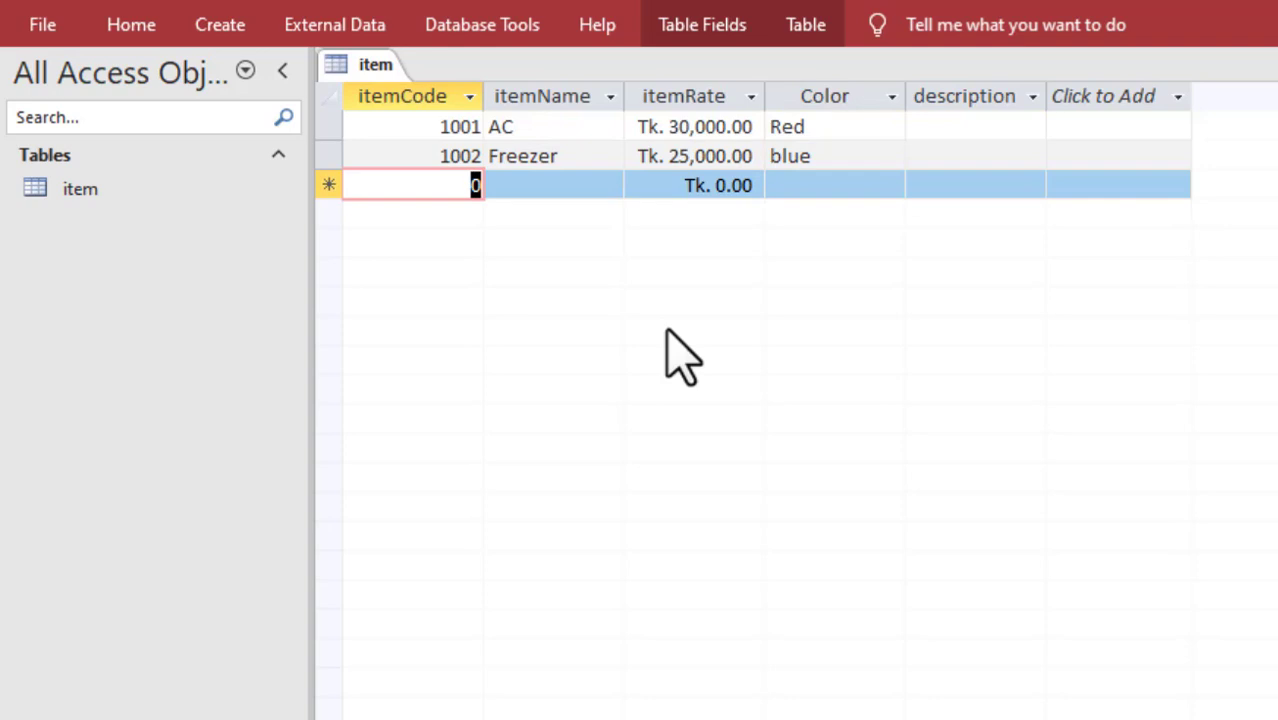
# Add a third item record with code 1003, name Table fan, rate 5,000 and color white, leaving the description empty.
pyautogui.write('1000')
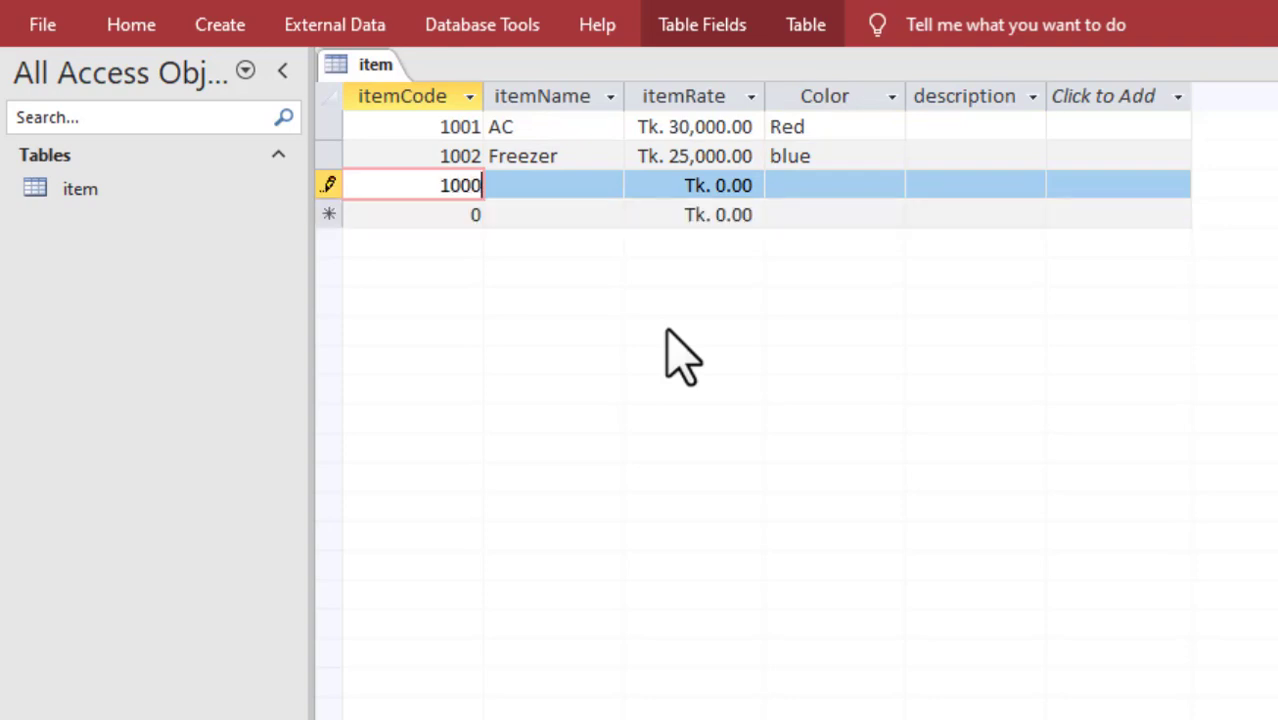
pyautogui.press('BackSpace')
pyautogui.write('3')
pyautogui.press('Tab')
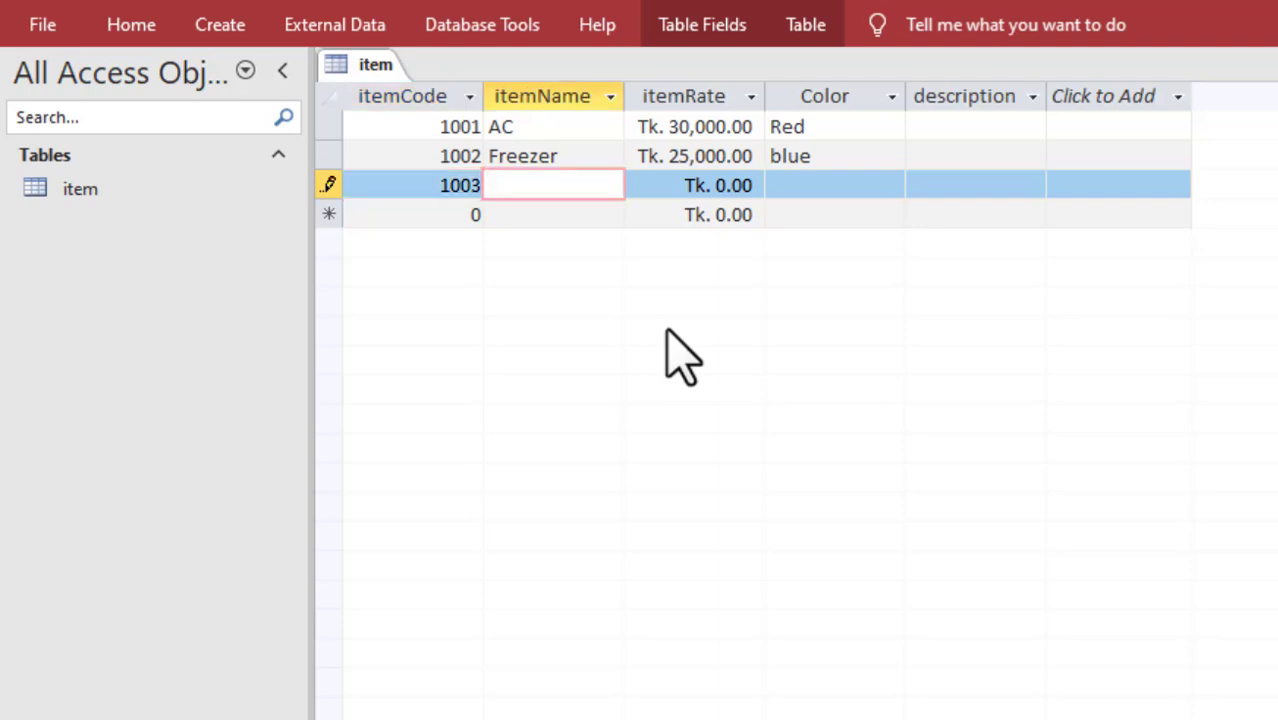
pyautogui.write('Table fan')
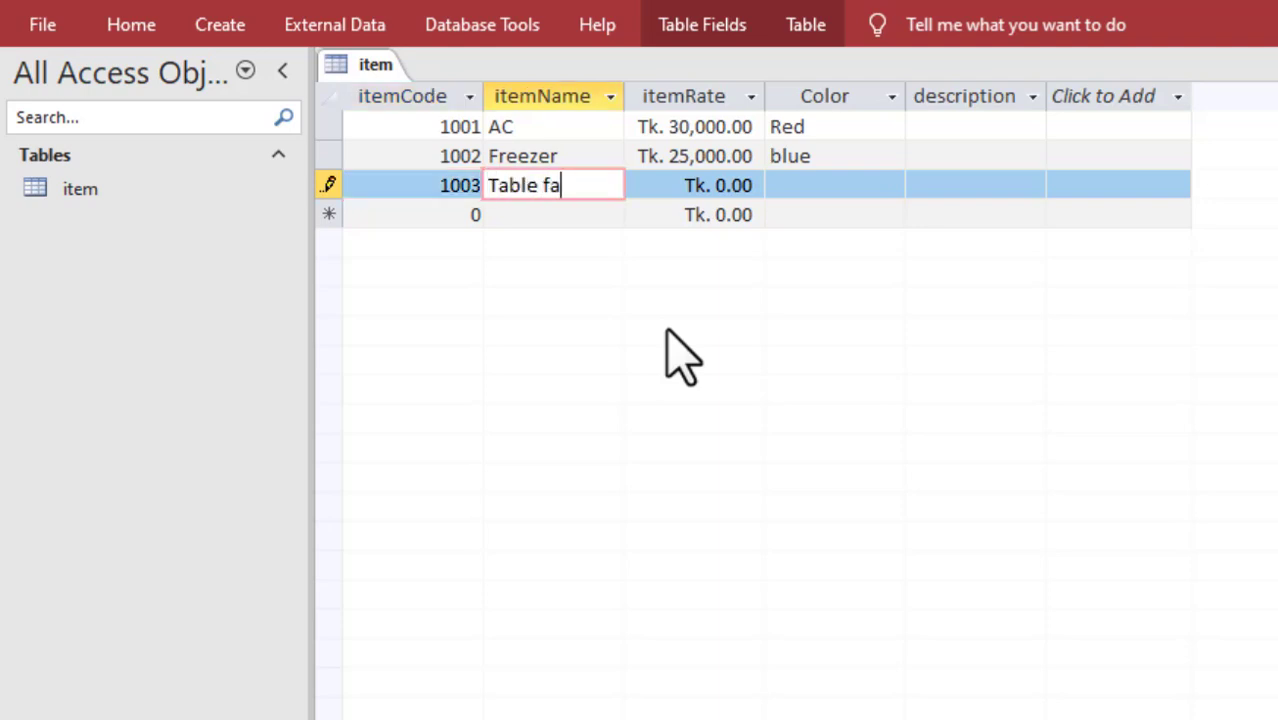
pyautogui.press('Tab')
pyautogui.write('5')
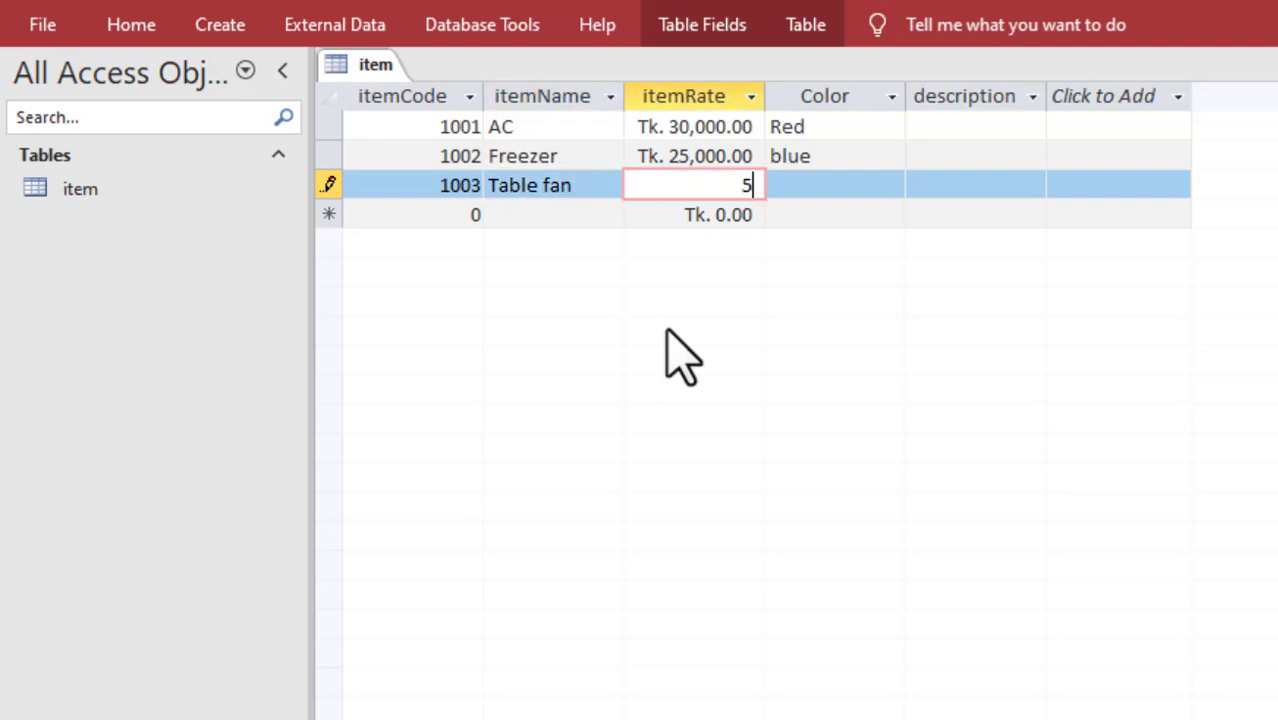
pyautogui.write(',000')
pyautogui.press('Tab')
pyautogui.write('white')
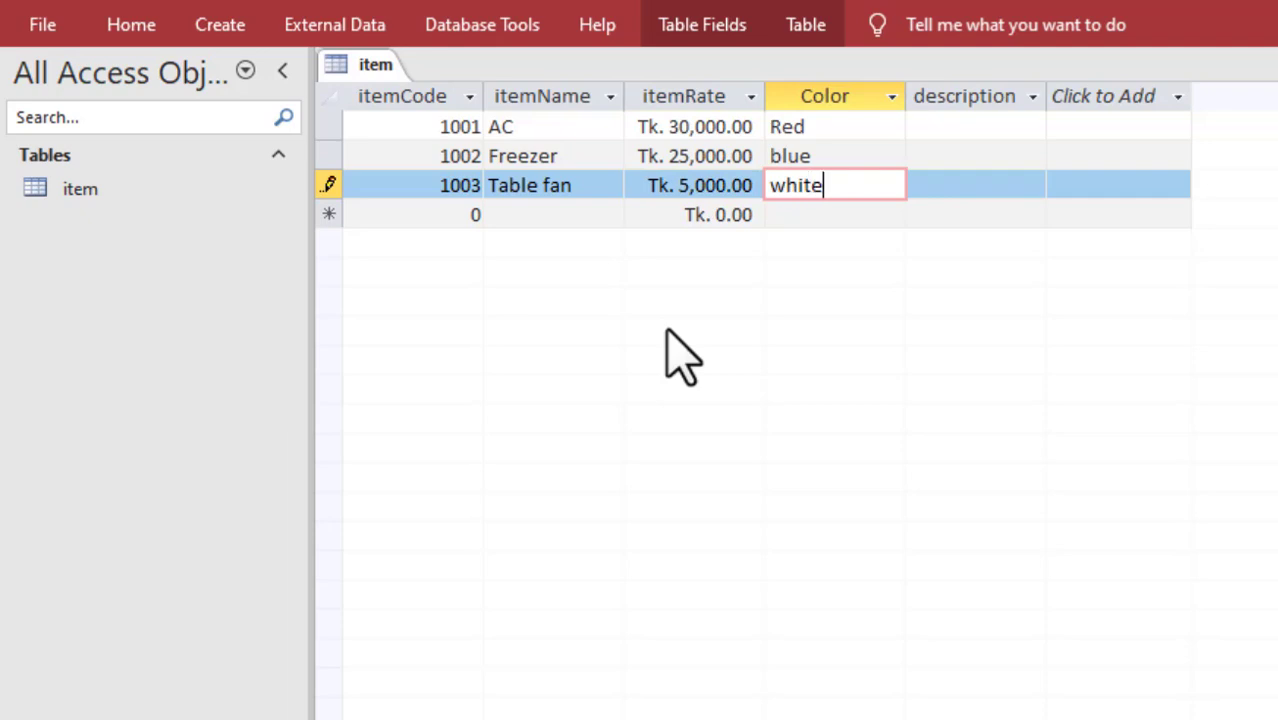
pyautogui.press('Tab')
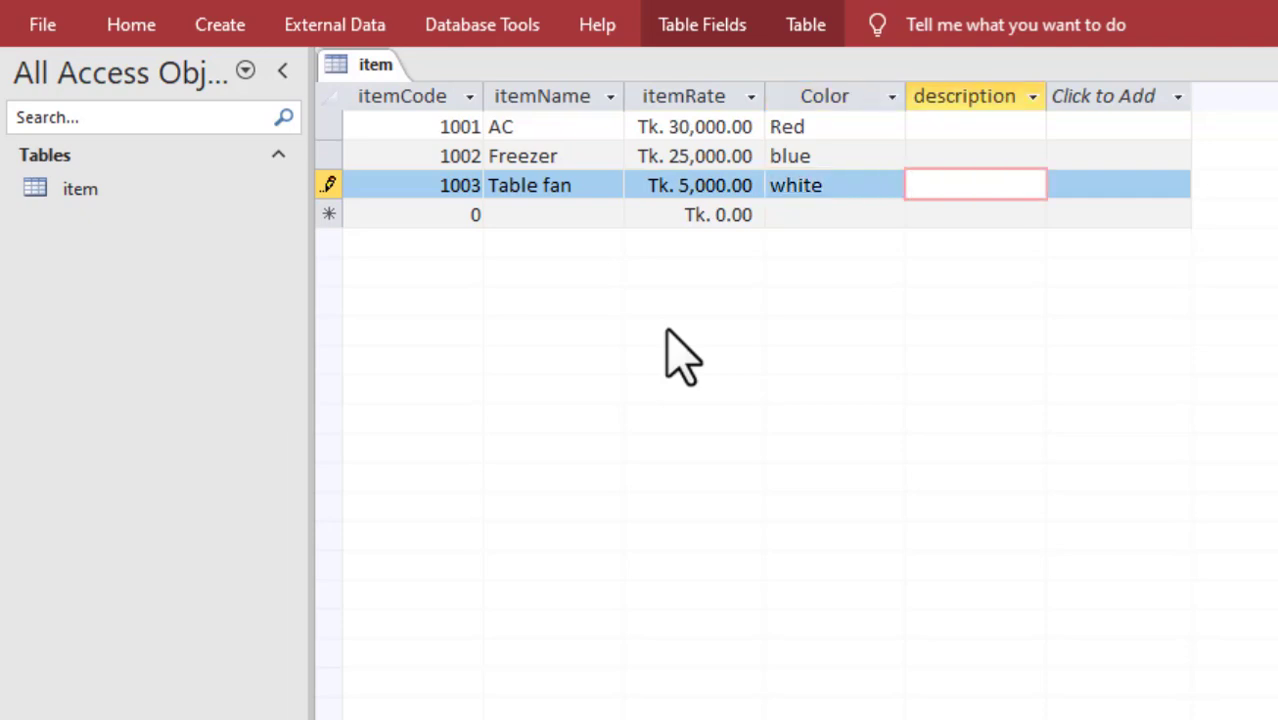
pyautogui.press('Tab')
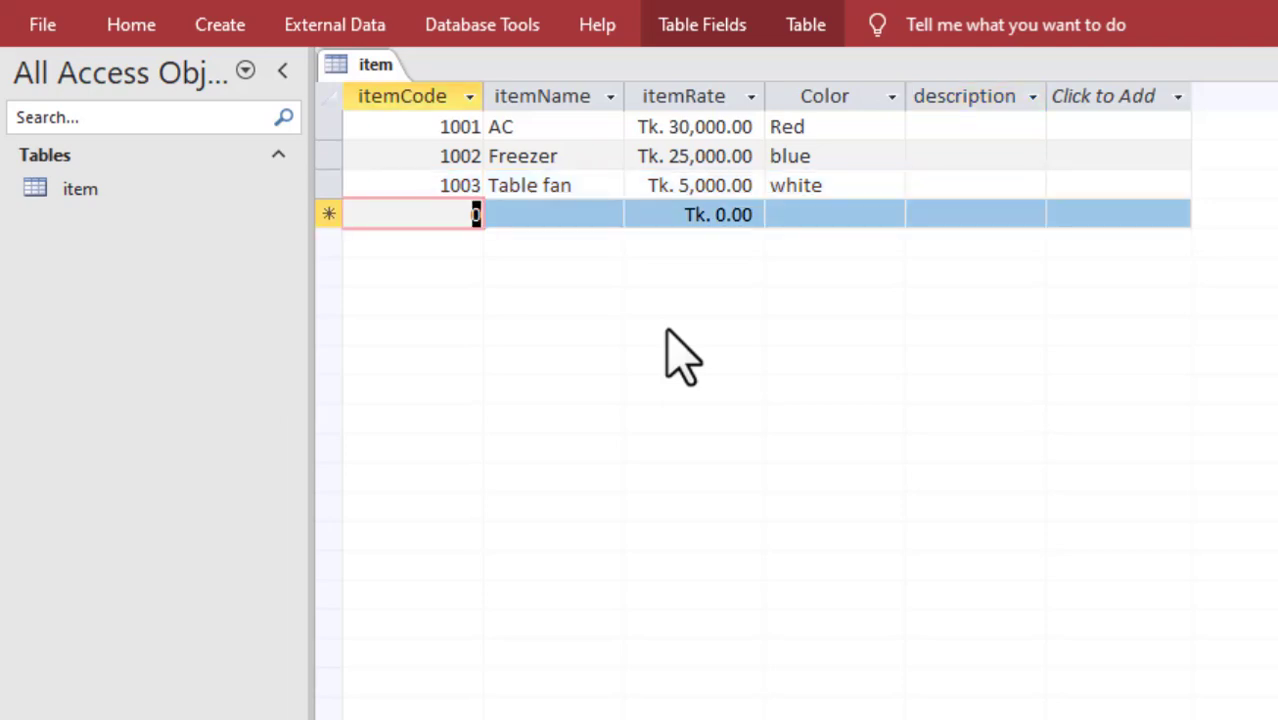
# Add a fourth item record with code 1004, name Celling fan, rate 3,000 and color white, leaving the description empty.
pyautogui.write('1004')
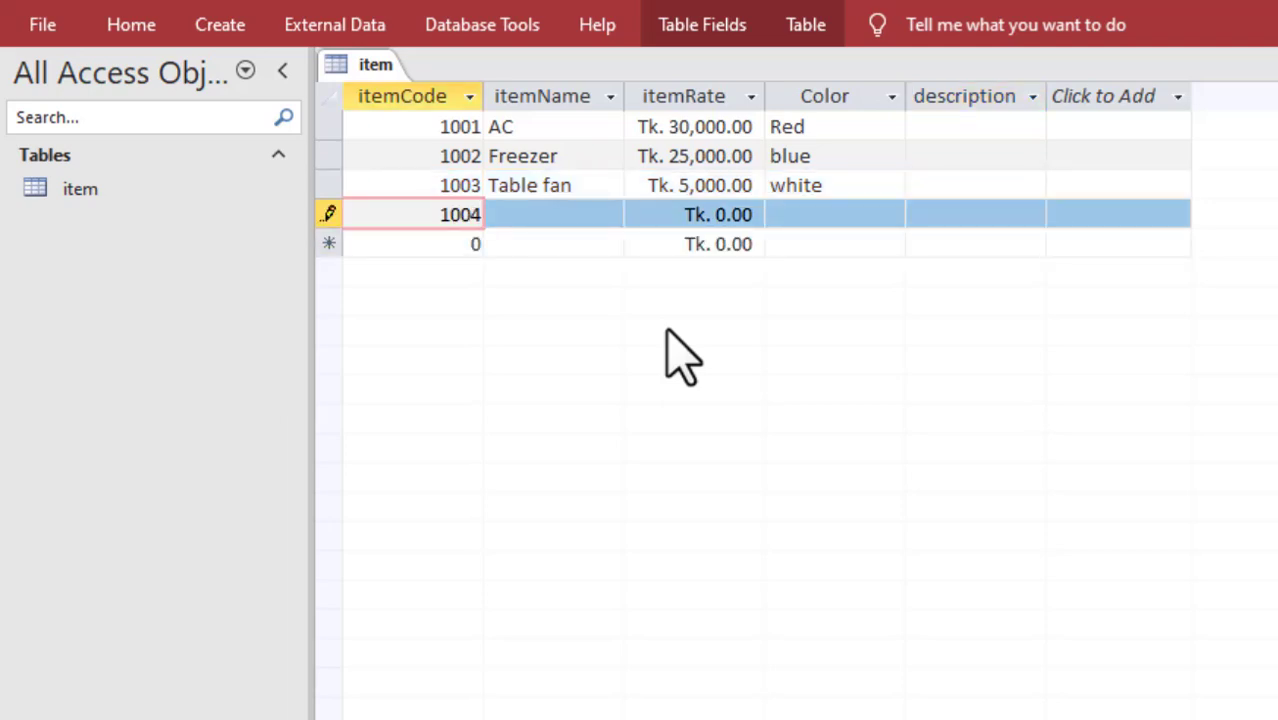
pyautogui.press('Tab')
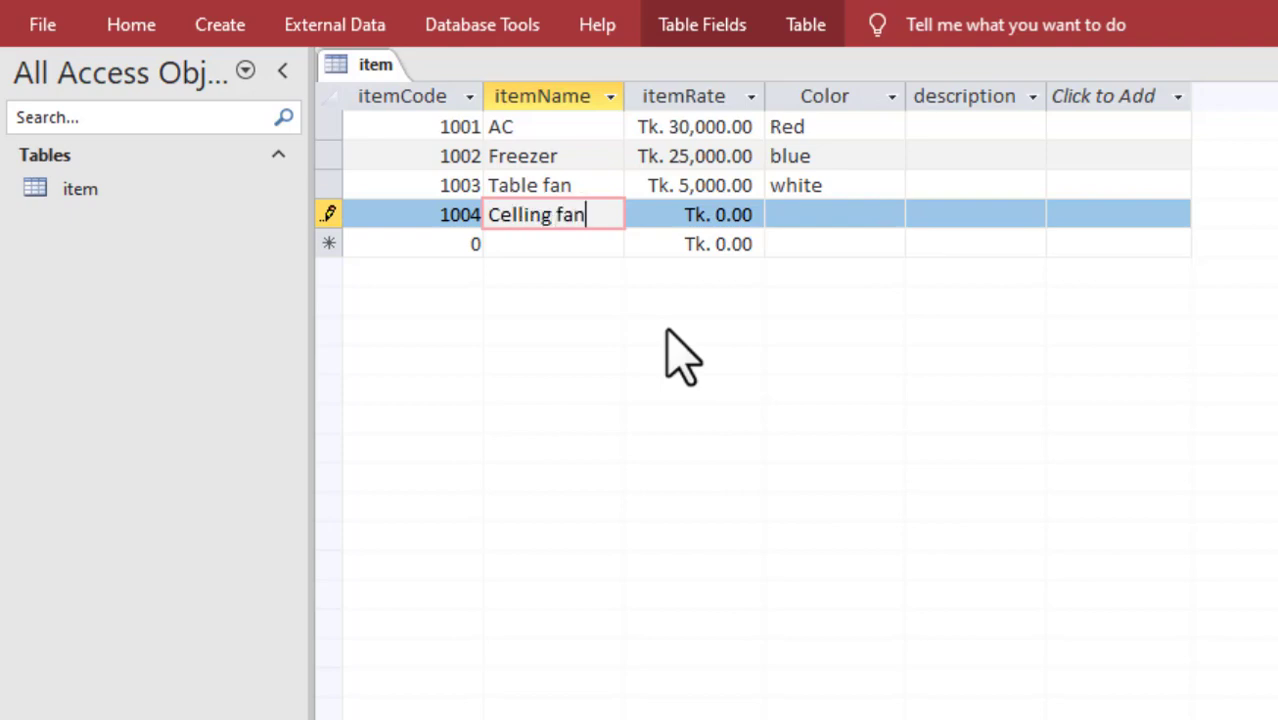
pyautogui.press('Tab')
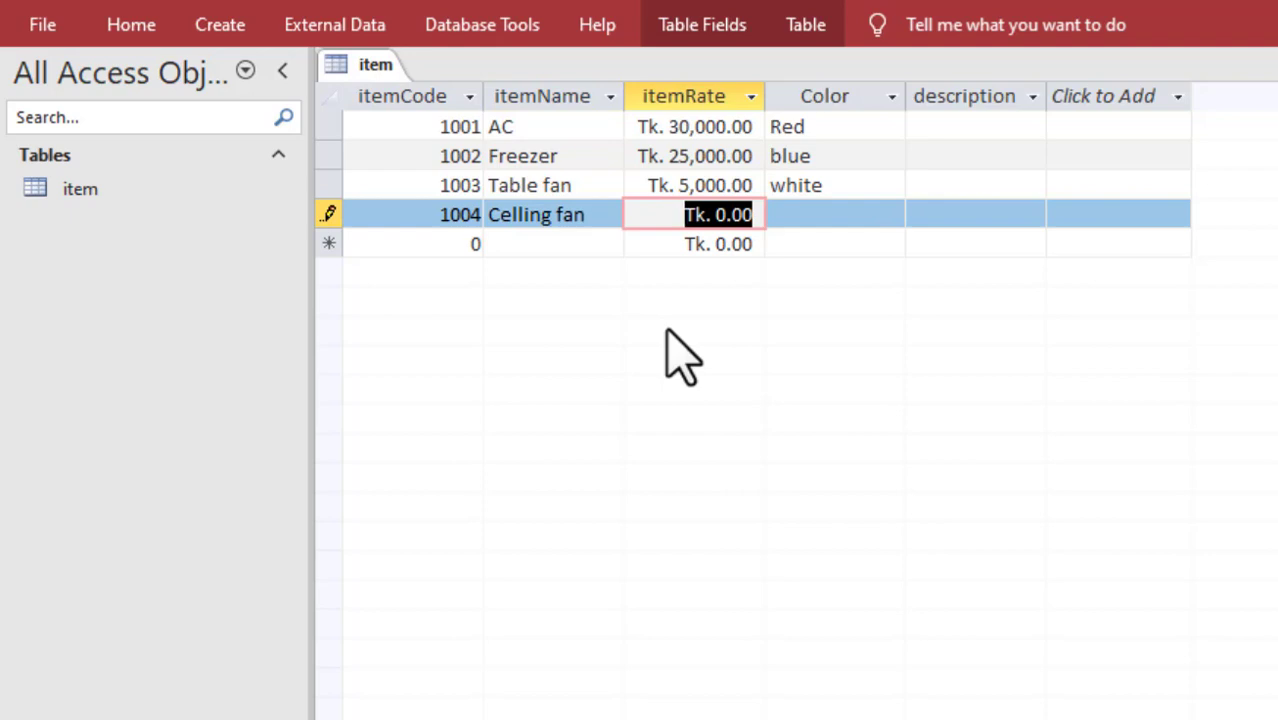
pyautogui.write('3,')
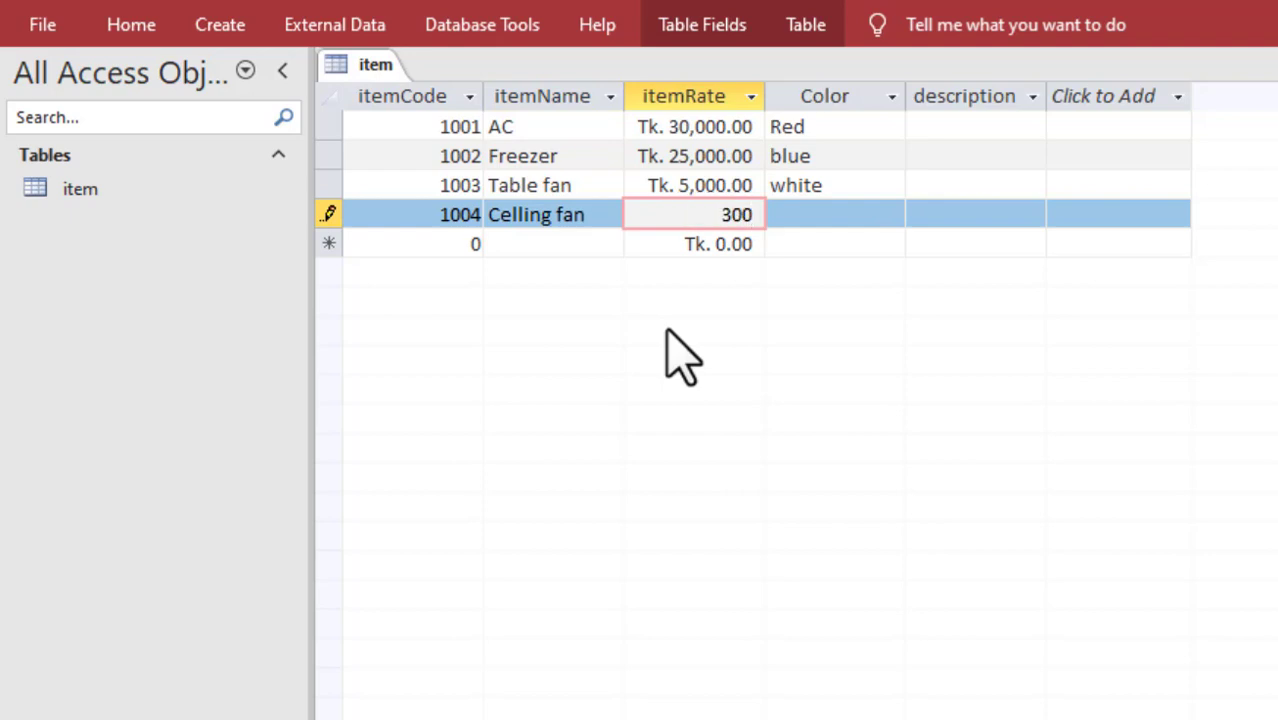
pyautogui.write('000')
pyautogui.press('Tab')
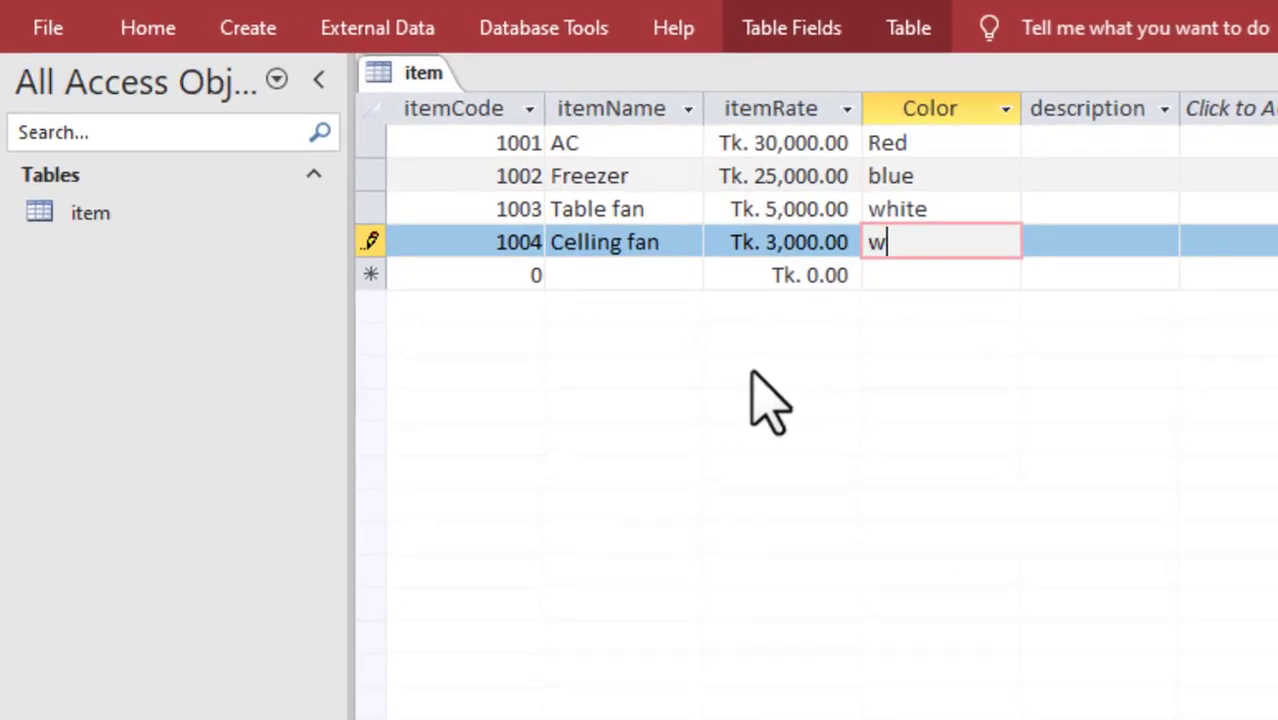
pyautogui.press('Tab')
pyautogui.press('Tab')
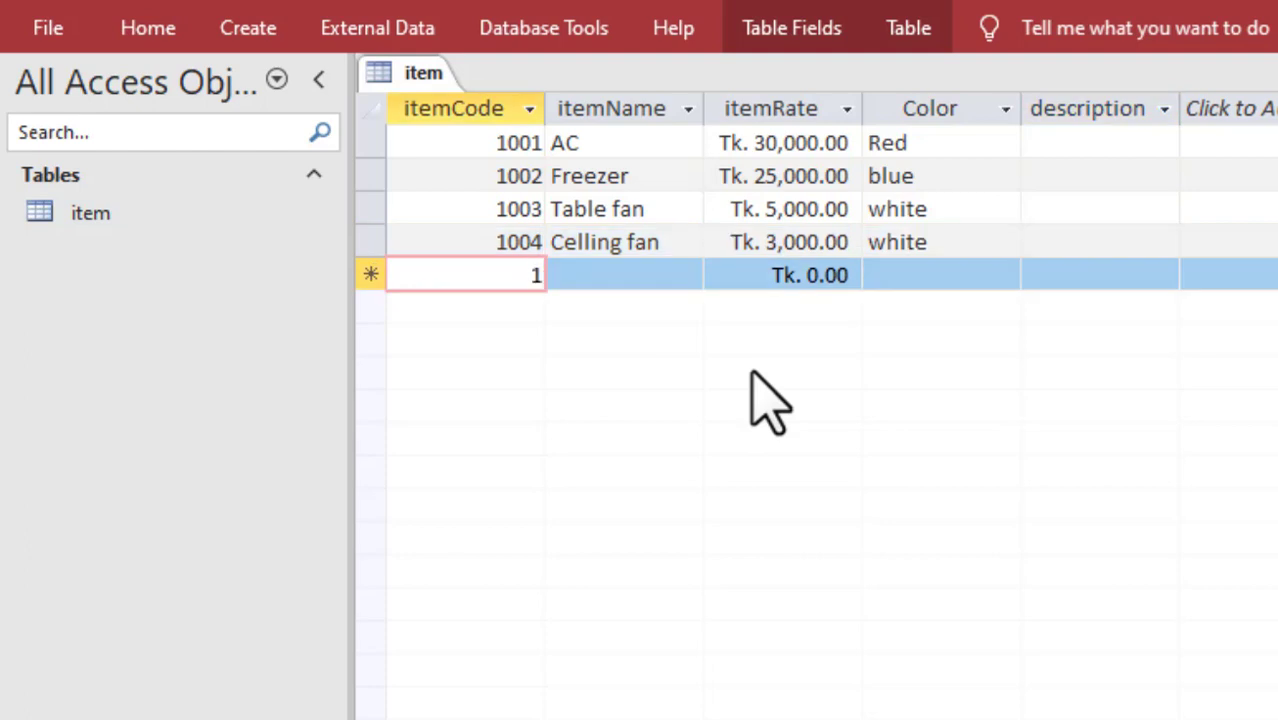
# Add a fifth item record with code 1005, name Oven, rate 10,000 and color Black, leaving the description empty.
pyautogui.write('1')
pyautogui.press('Tab')
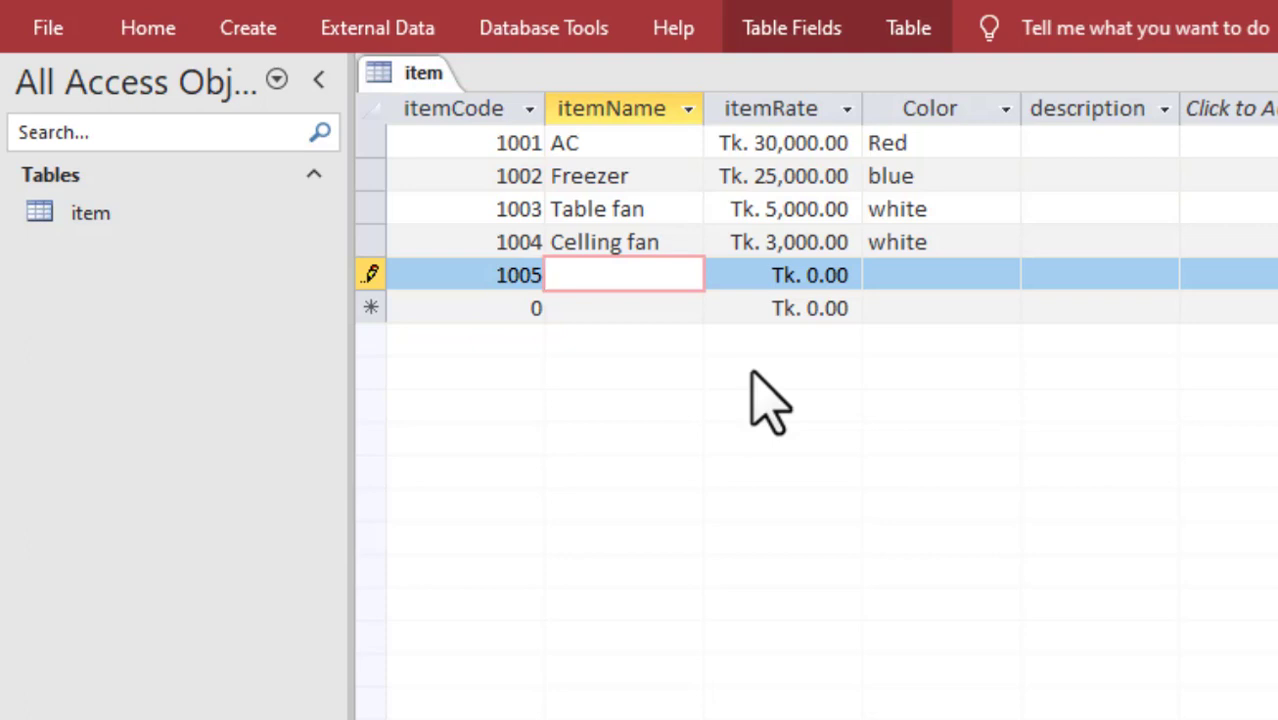
pyautogui.press('Tab')
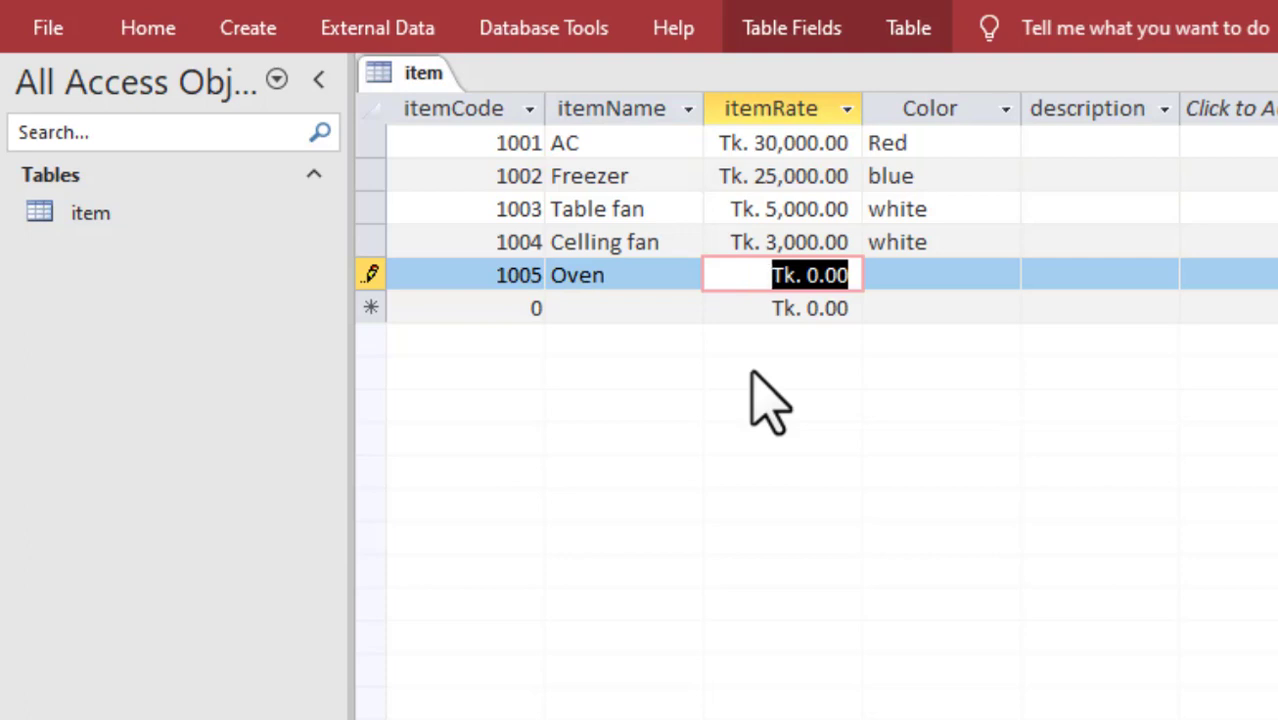
pyautogui.write('1')
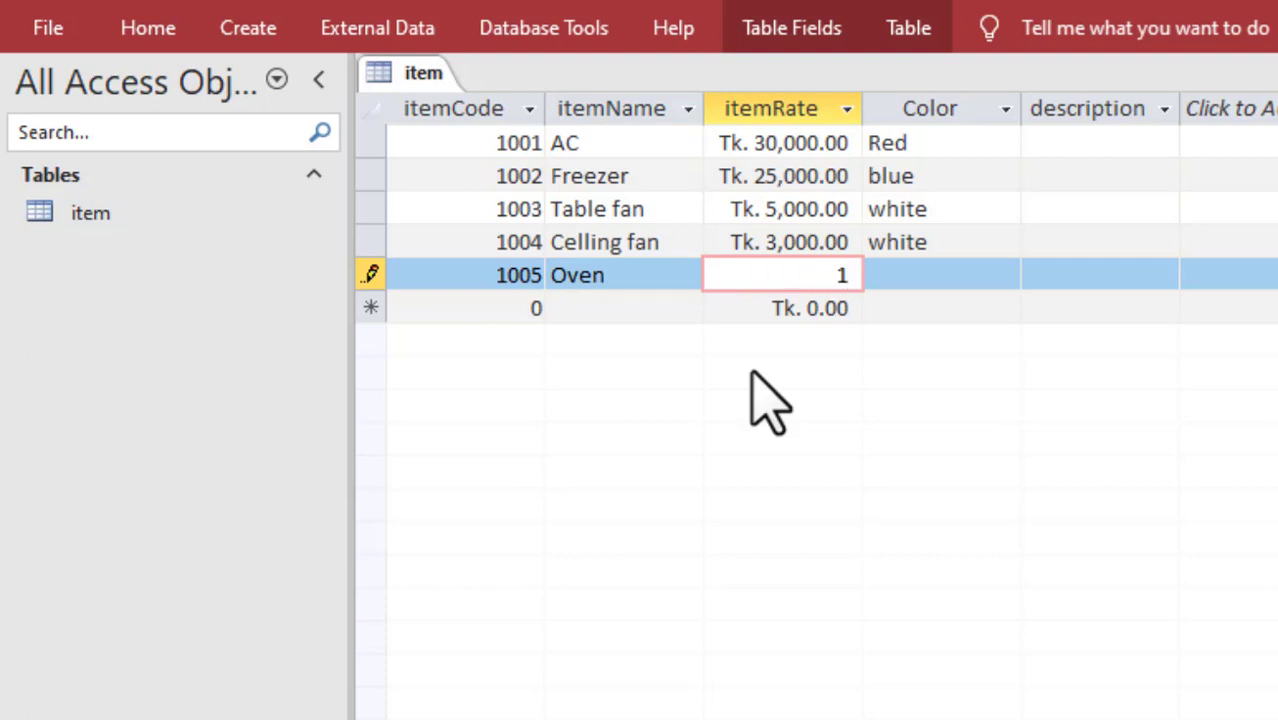
pyautogui.write('0,000')
pyautogui.press('Tab')
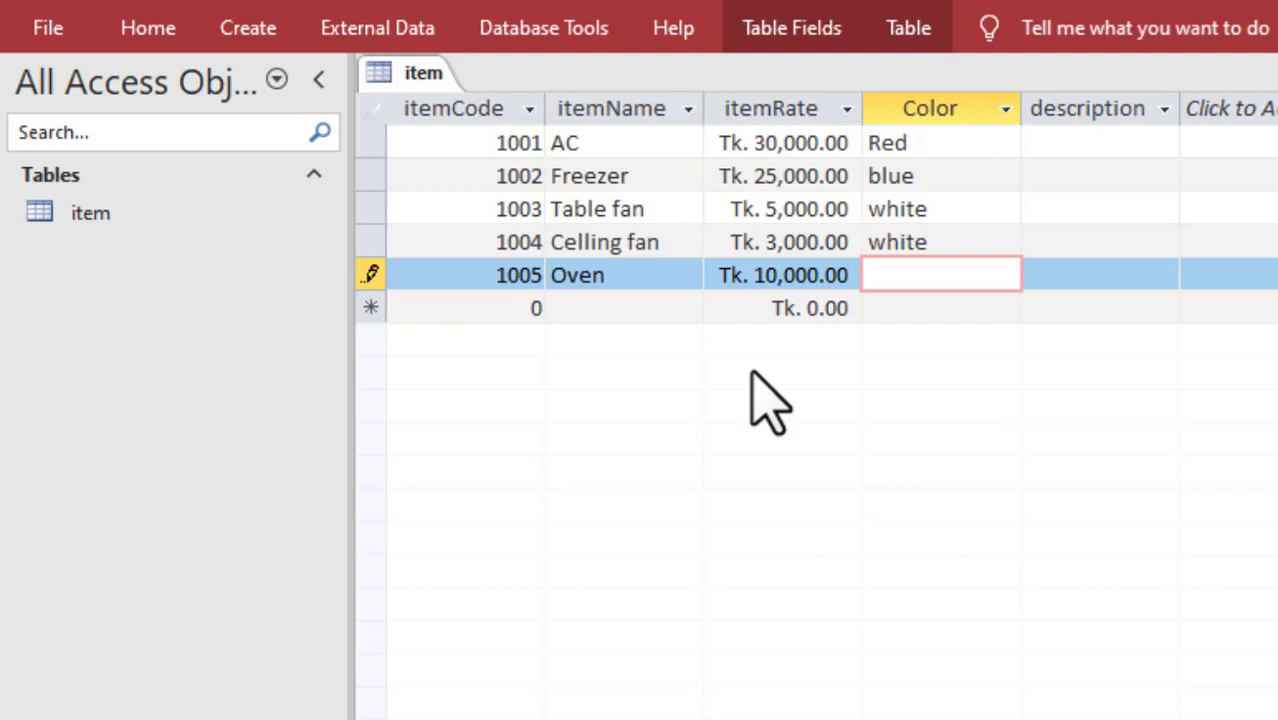
pyautogui.press('Tab')
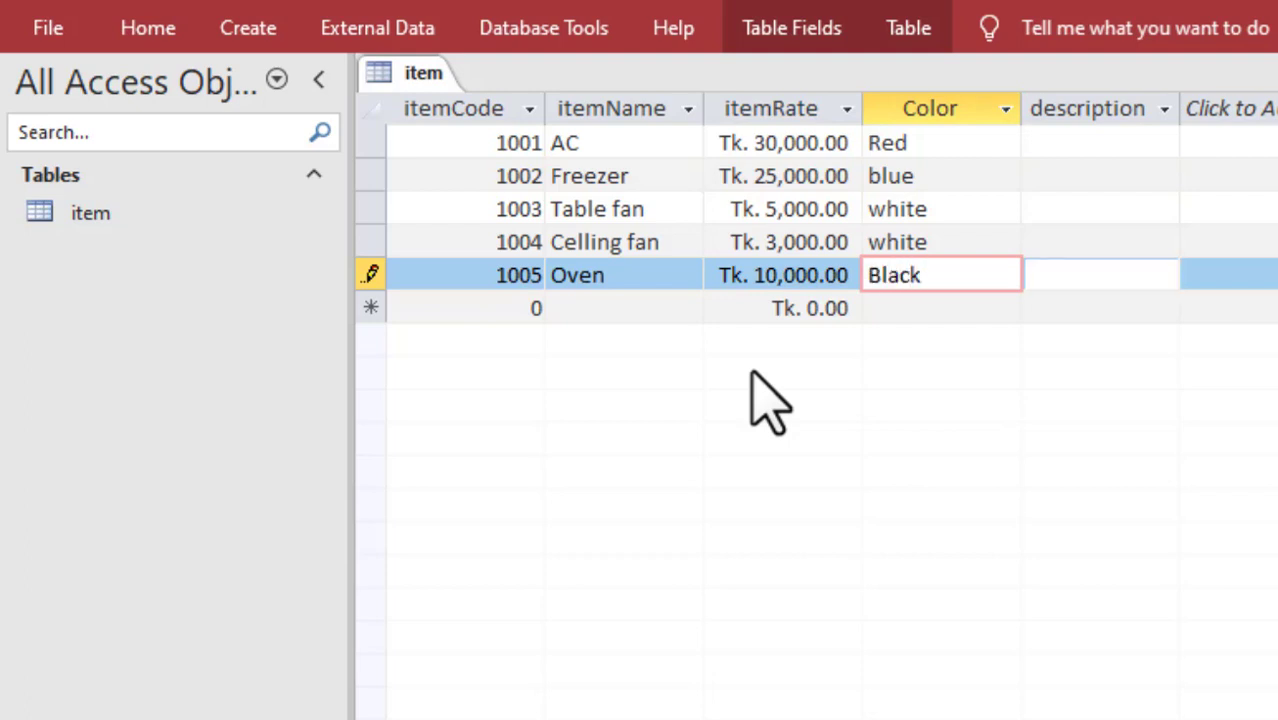
pyautogui.press('Tab')
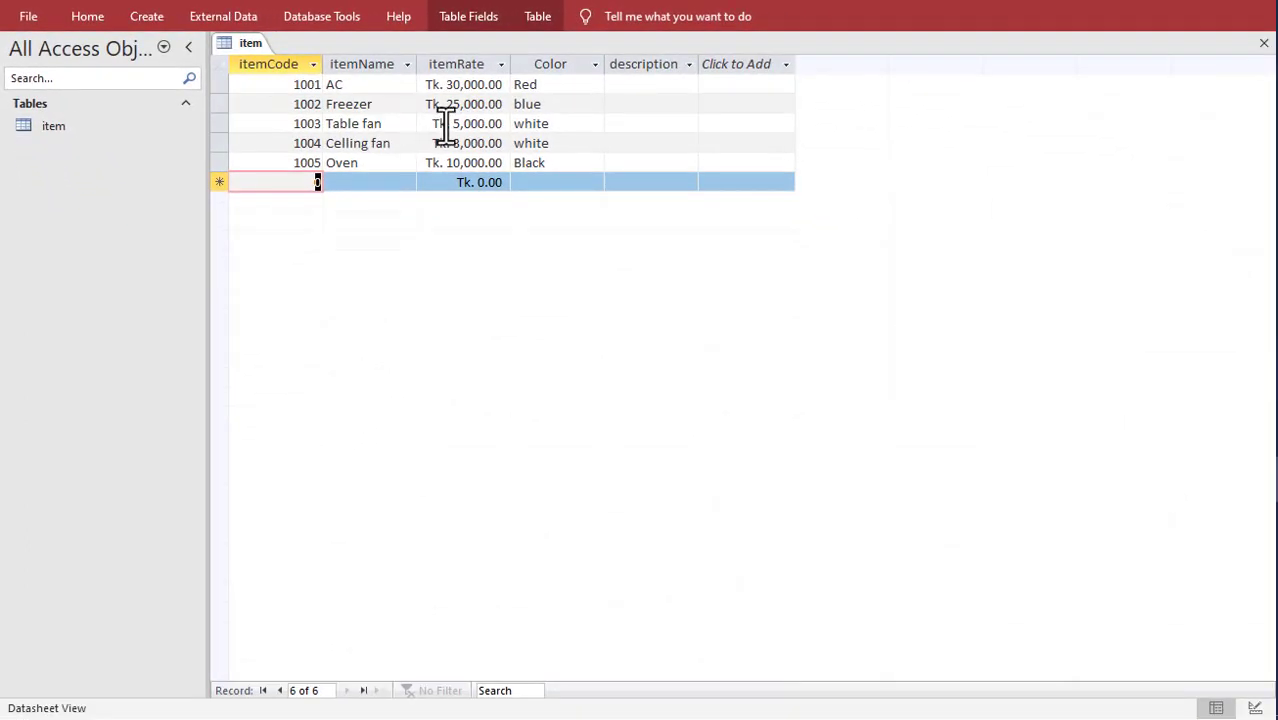
# Close the item table after looking over its entered records.
pyautogui.click(440, 123)
pyautogui.click(563, 123)
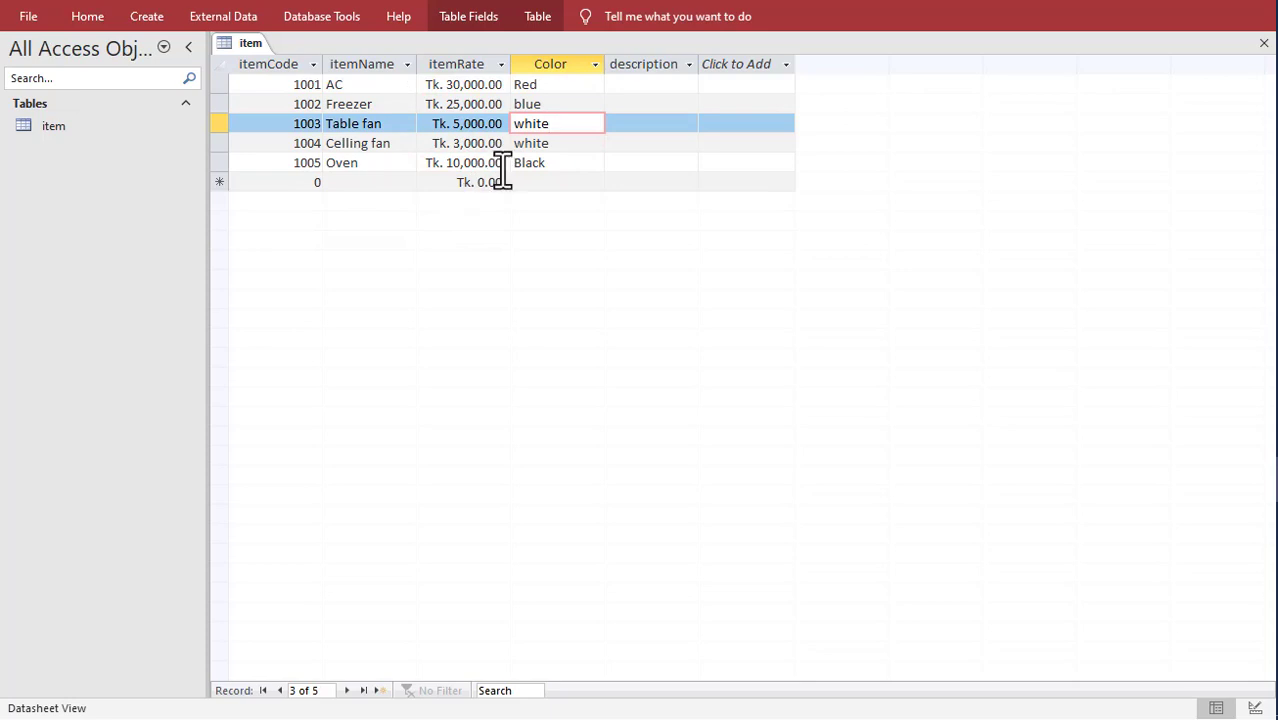
pyautogui.click(1266, 44)
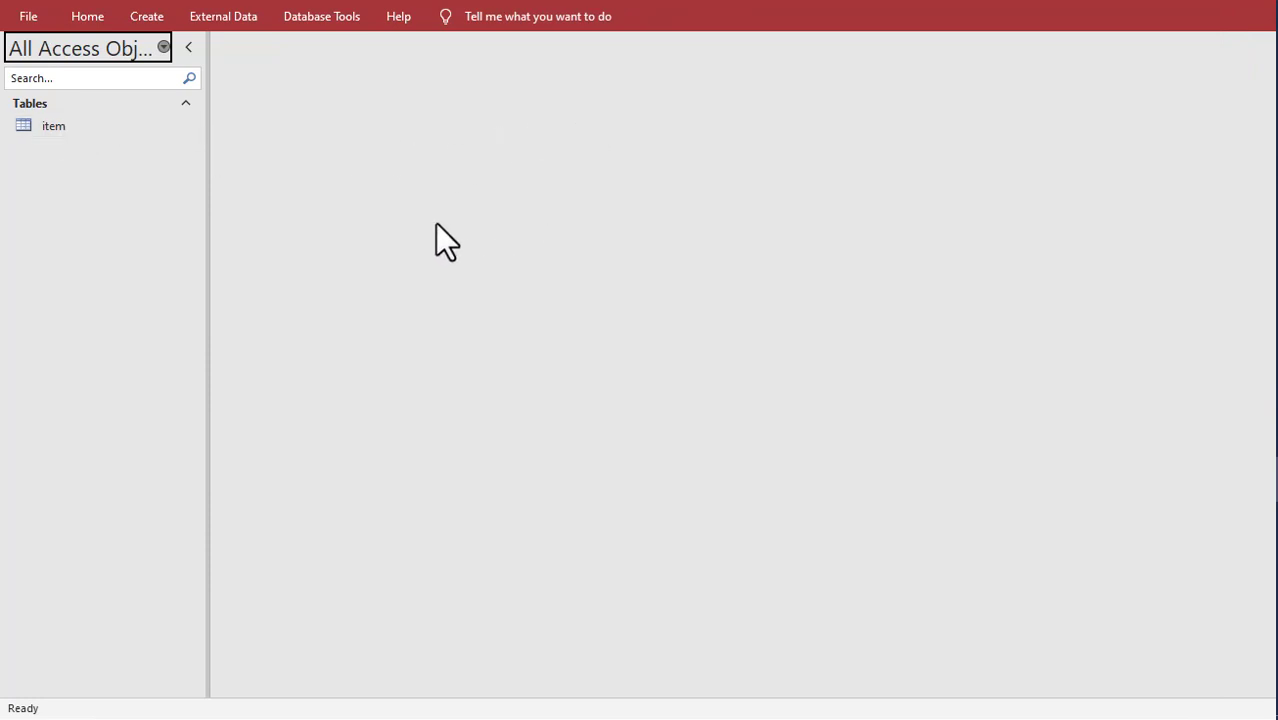
# Create a new blank form in Design view and save it under its default name.
pyautogui.click(148, 18)
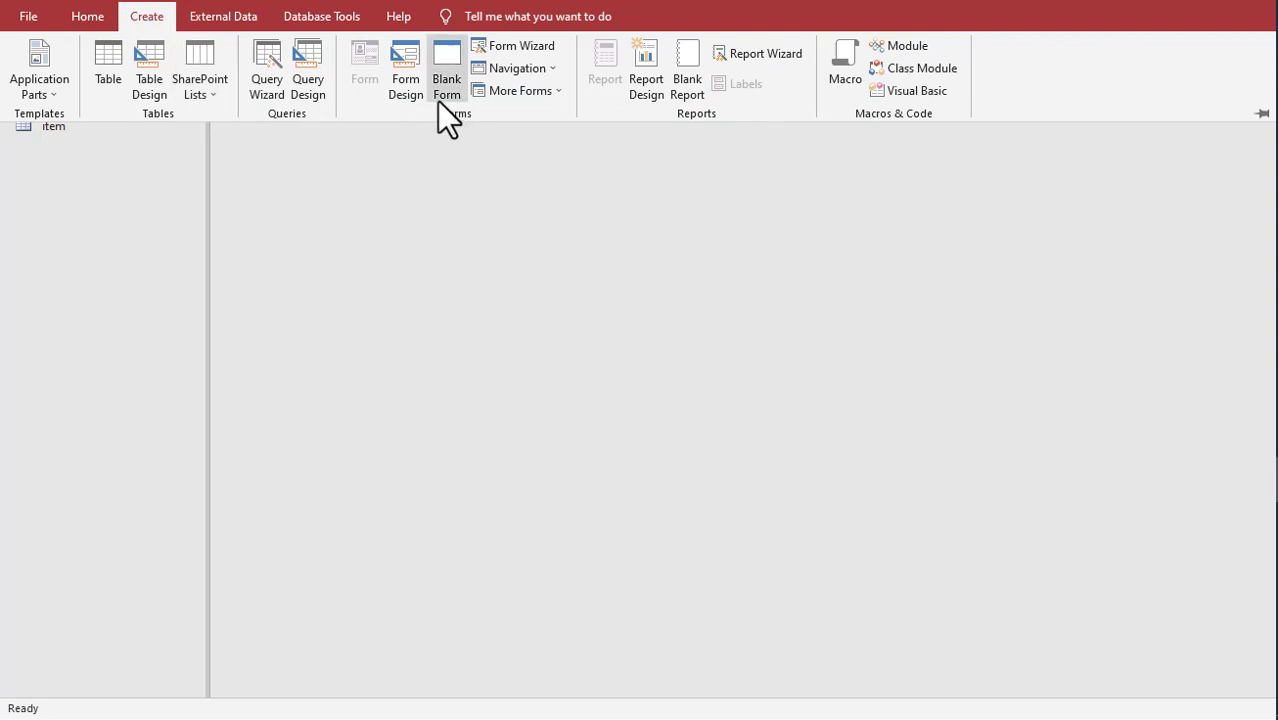
pyautogui.click(416, 59)
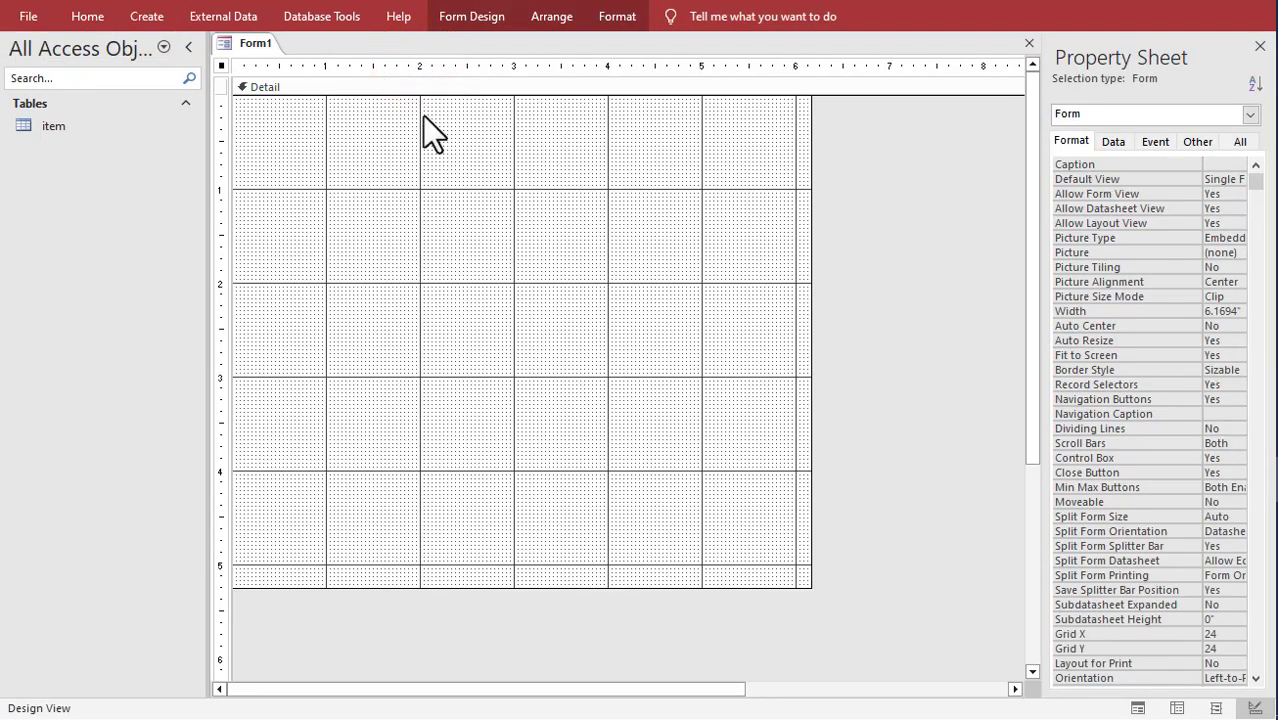
pyautogui.hotkey('ctrl', 's')
pyautogui.click(641, 270)
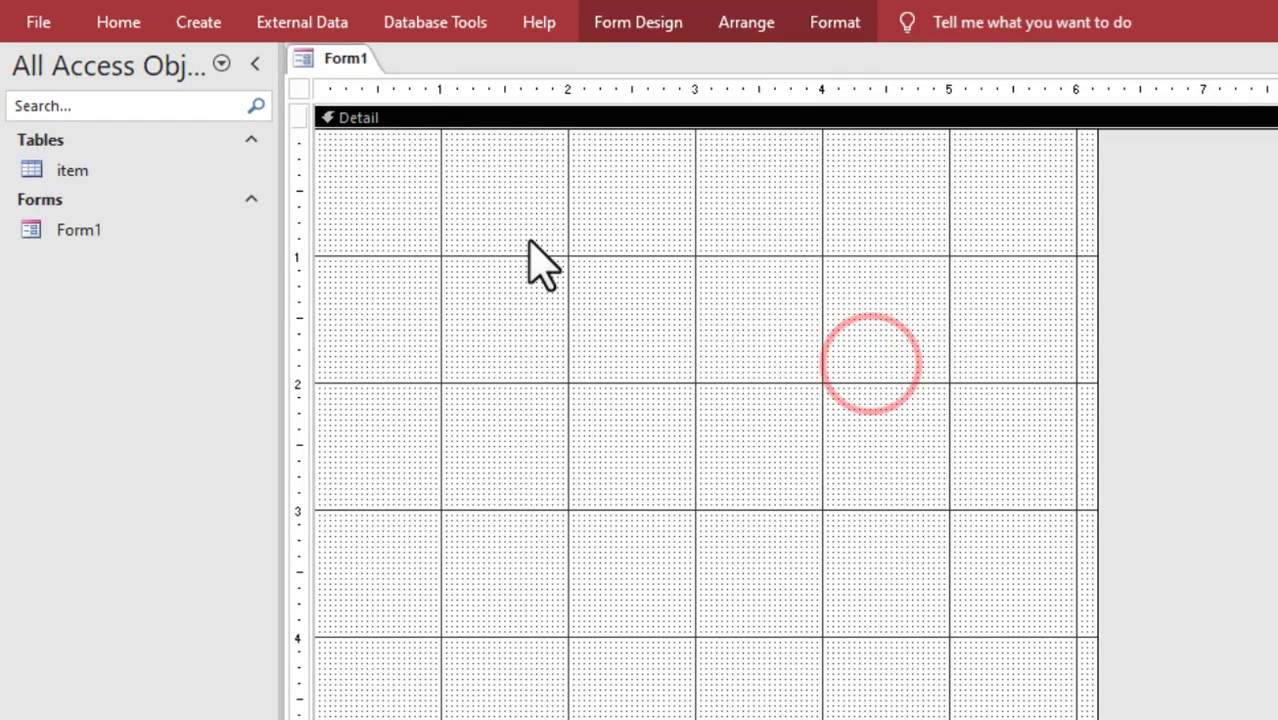
# Place a combo box about 2 inches wide in the upper part of the form's Detail section.
pyautogui.hotkey('ctrl', 'F1')
pyautogui.click(640, 90)
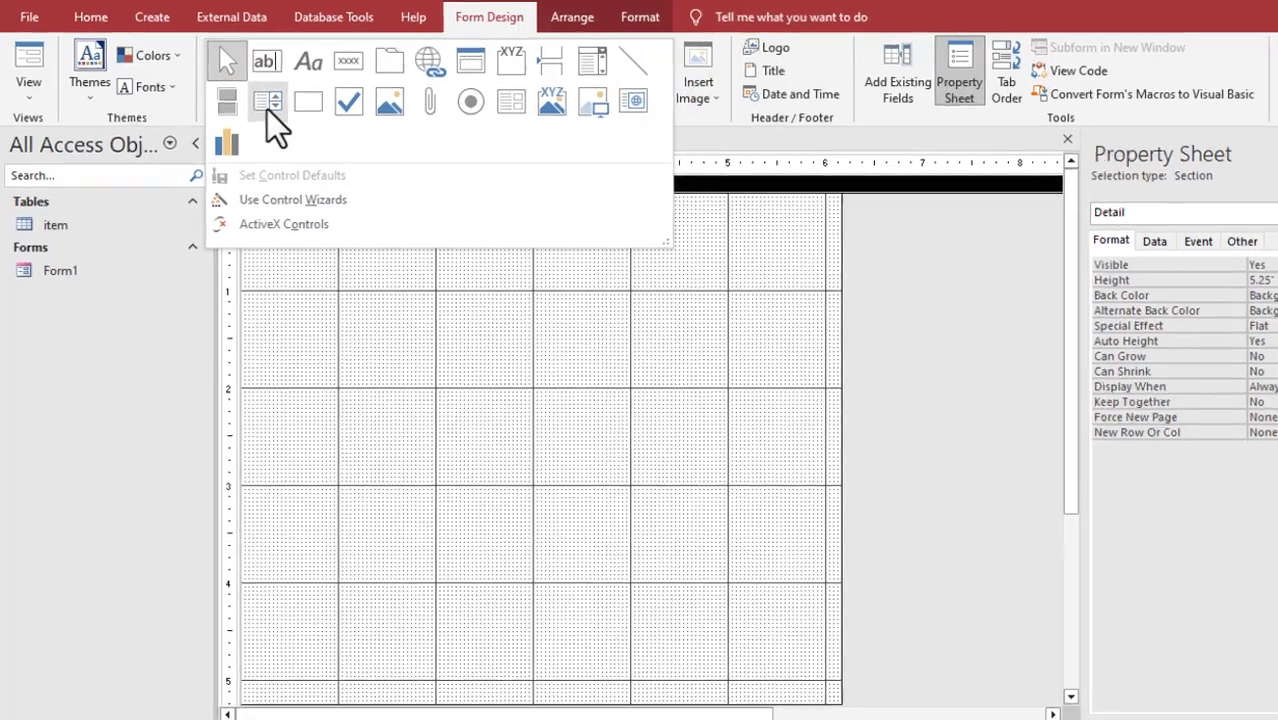
pyautogui.click(592, 61)
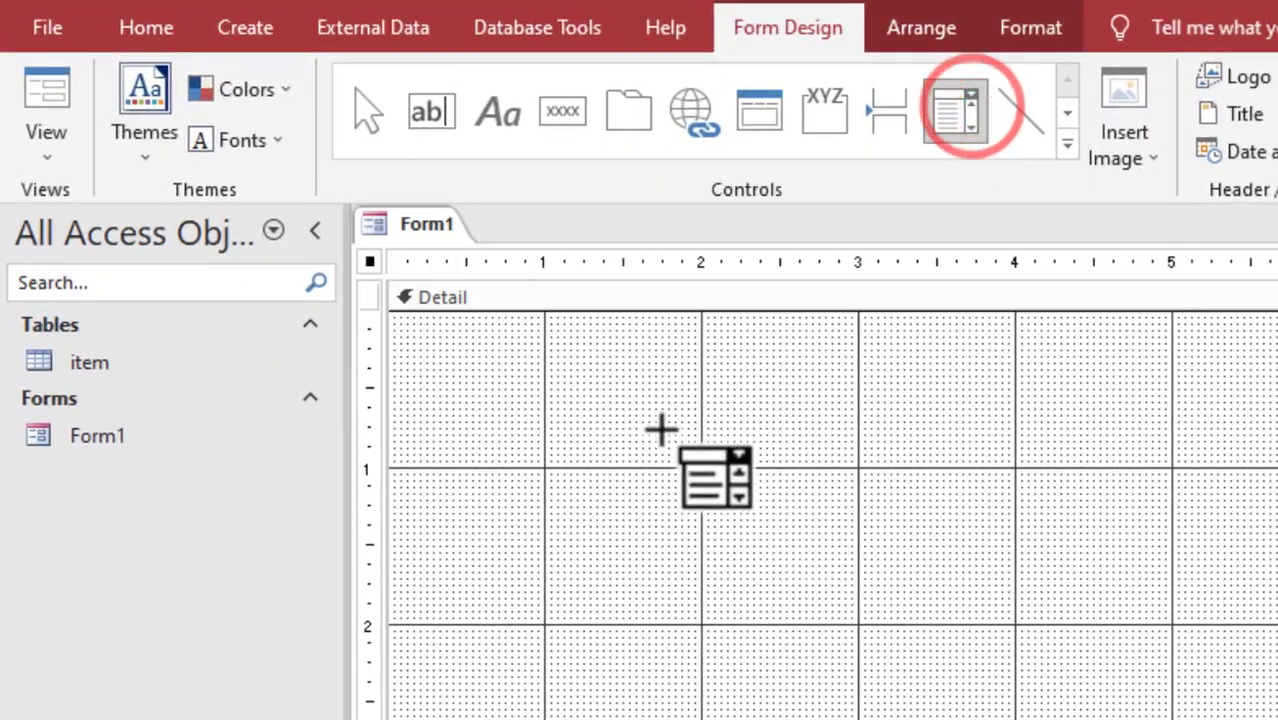
pyautogui.moveTo(661, 430)
pyautogui.mouseDown()
pyautogui.moveTo(955, 488)
pyautogui.moveTo(978, 462)
pyautogui.mouseUp()
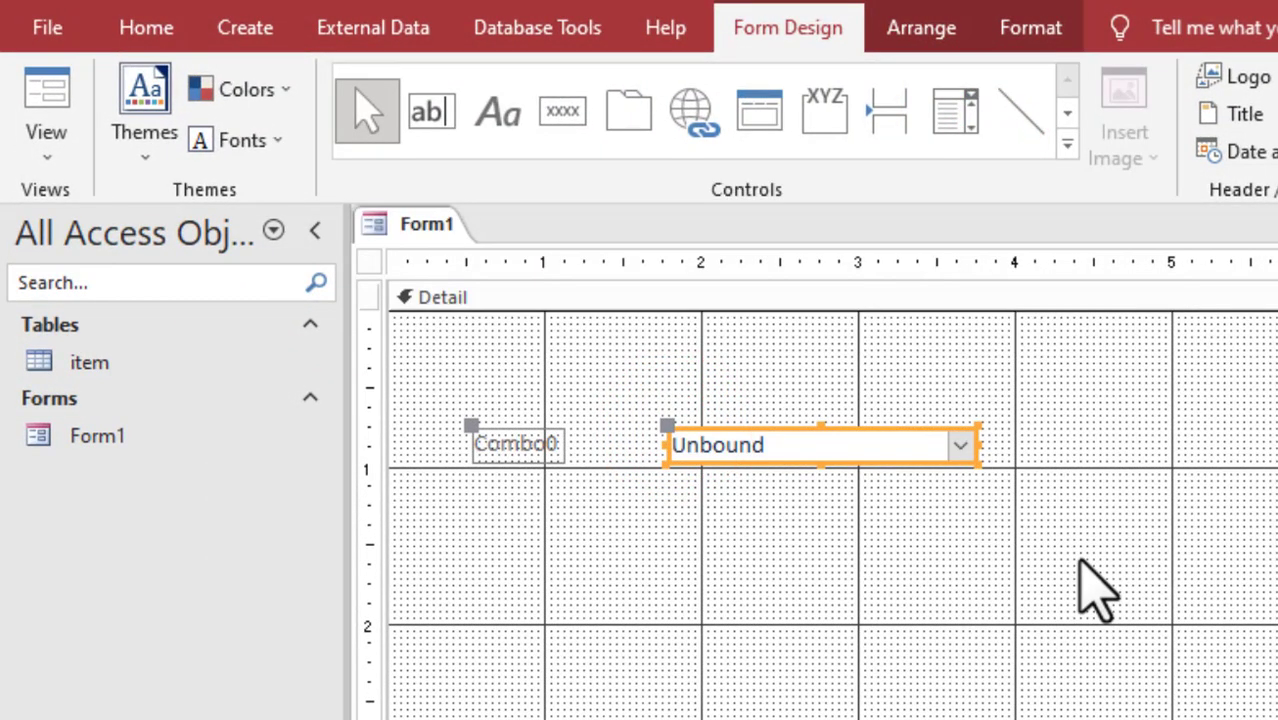
# Set the form's Record Source to the item table.
pyautogui.click(1095, 590)
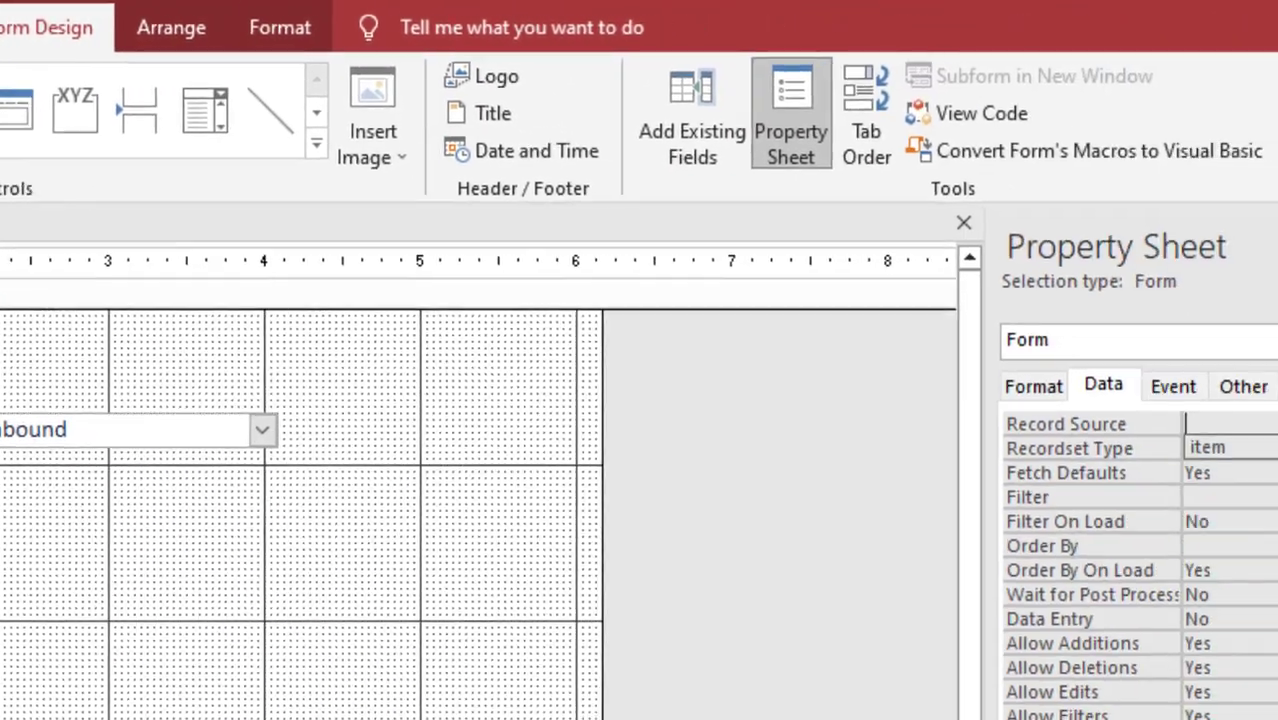
pyautogui.click(1185, 420)
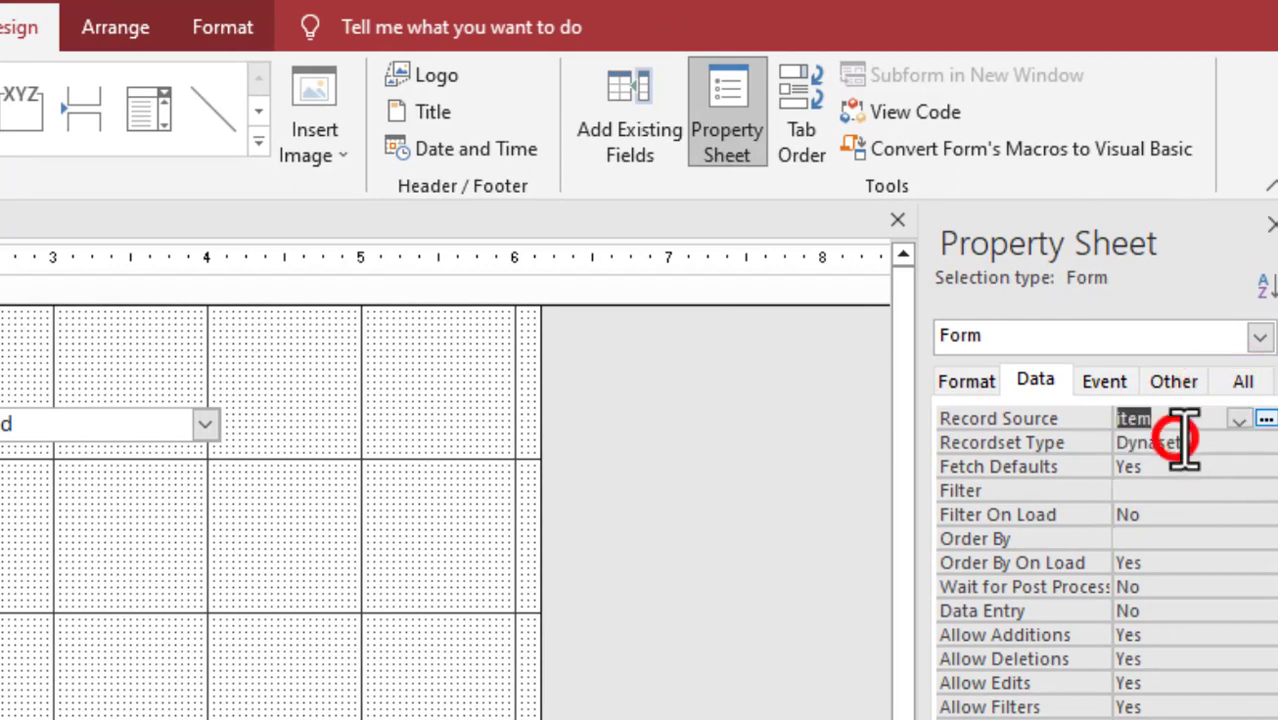
pyautogui.click(1195, 441)
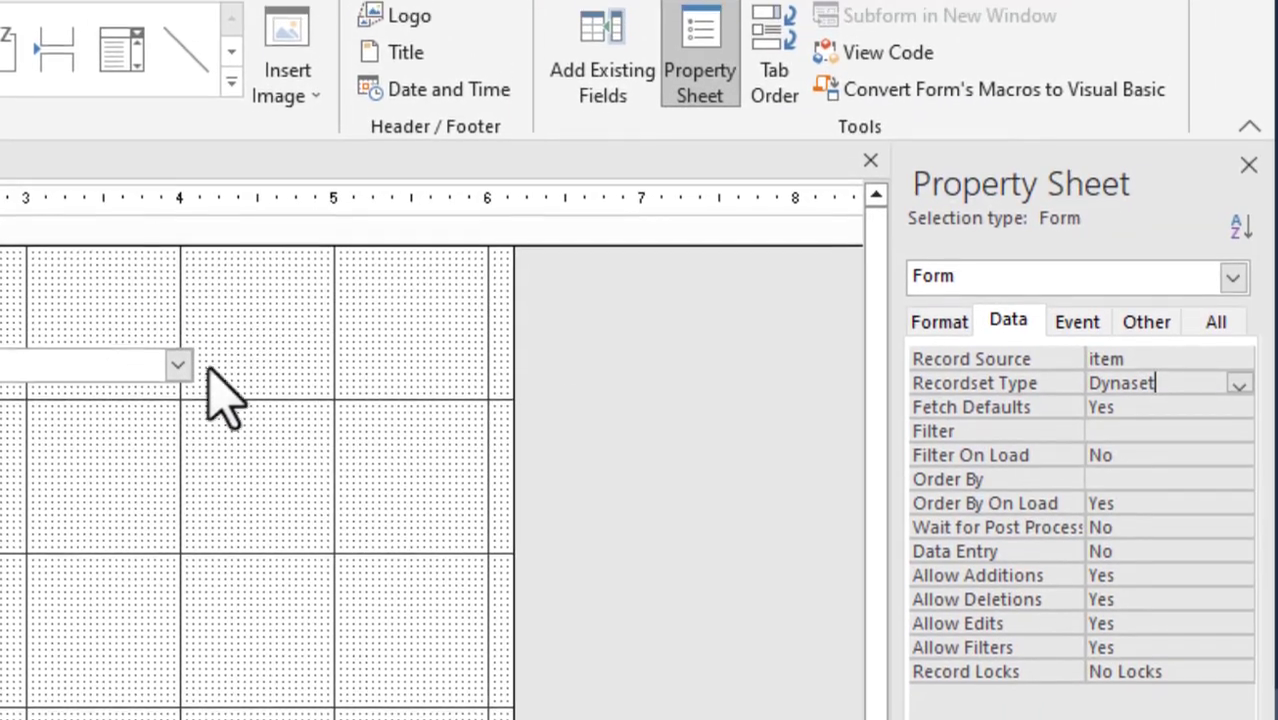
# Add the itemCode, itemName, itemRate, Color and description fields to the form below the combo box.
pyautogui.click(603, 32)
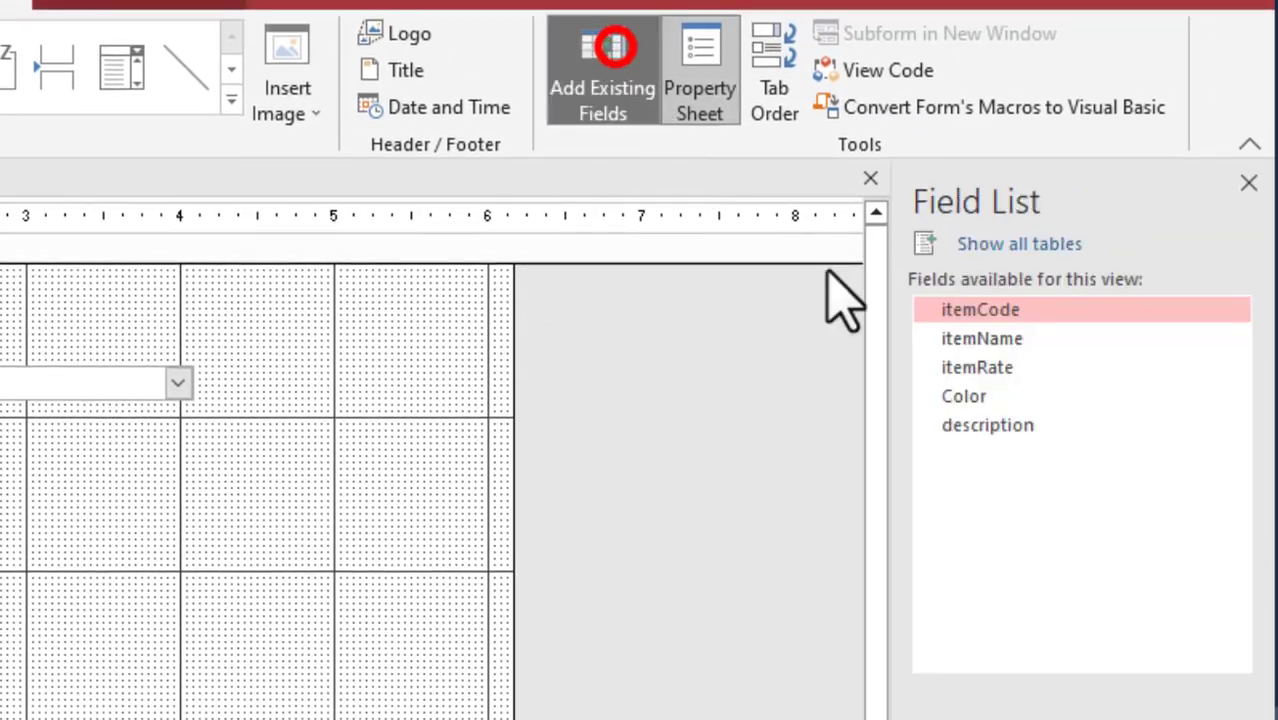
pyautogui.keyDown('shift'); pyautogui.click(1033, 338); pyautogui.keyUp('shift')
pyautogui.keyDown('shift'); pyautogui.click(1016, 366); pyautogui.keyUp('shift')
pyautogui.keyDown('shift'); pyautogui.click(996, 396); pyautogui.keyUp('shift')
pyautogui.keyDown('shift'); pyautogui.click(1020, 425); pyautogui.keyUp('shift')
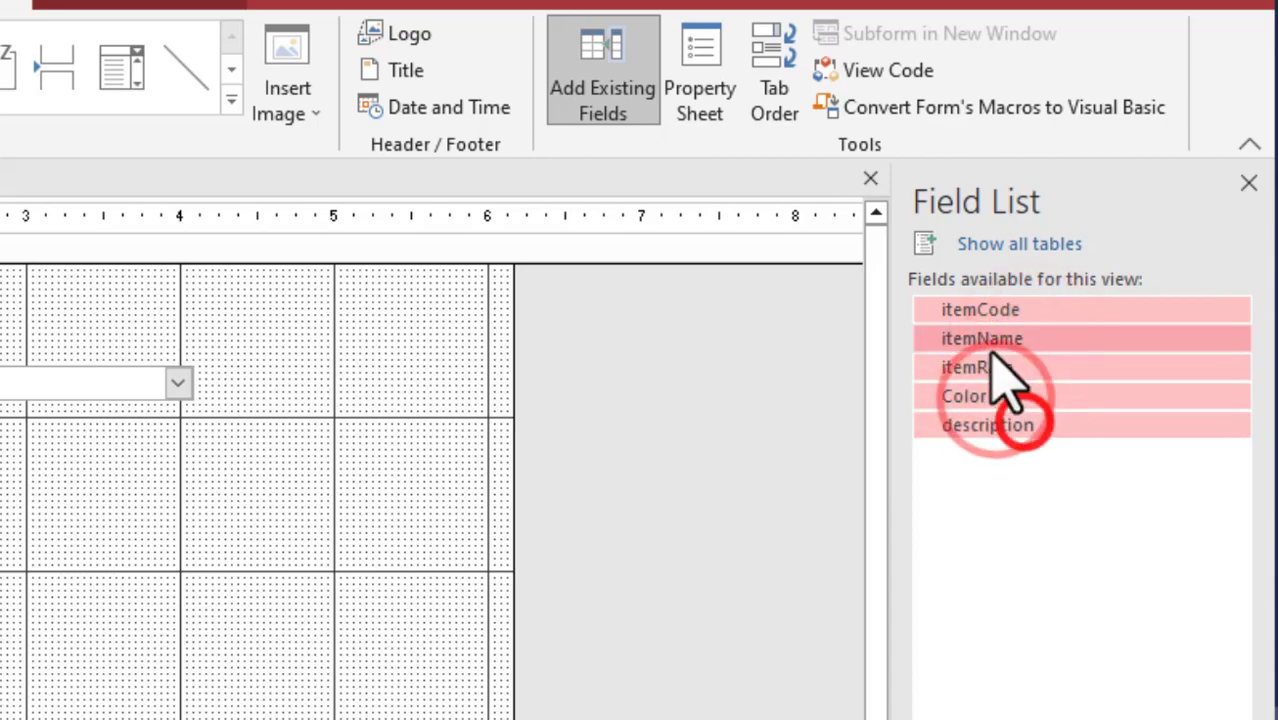
pyautogui.moveTo(1000, 380); pyautogui.dragTo(358, 512)
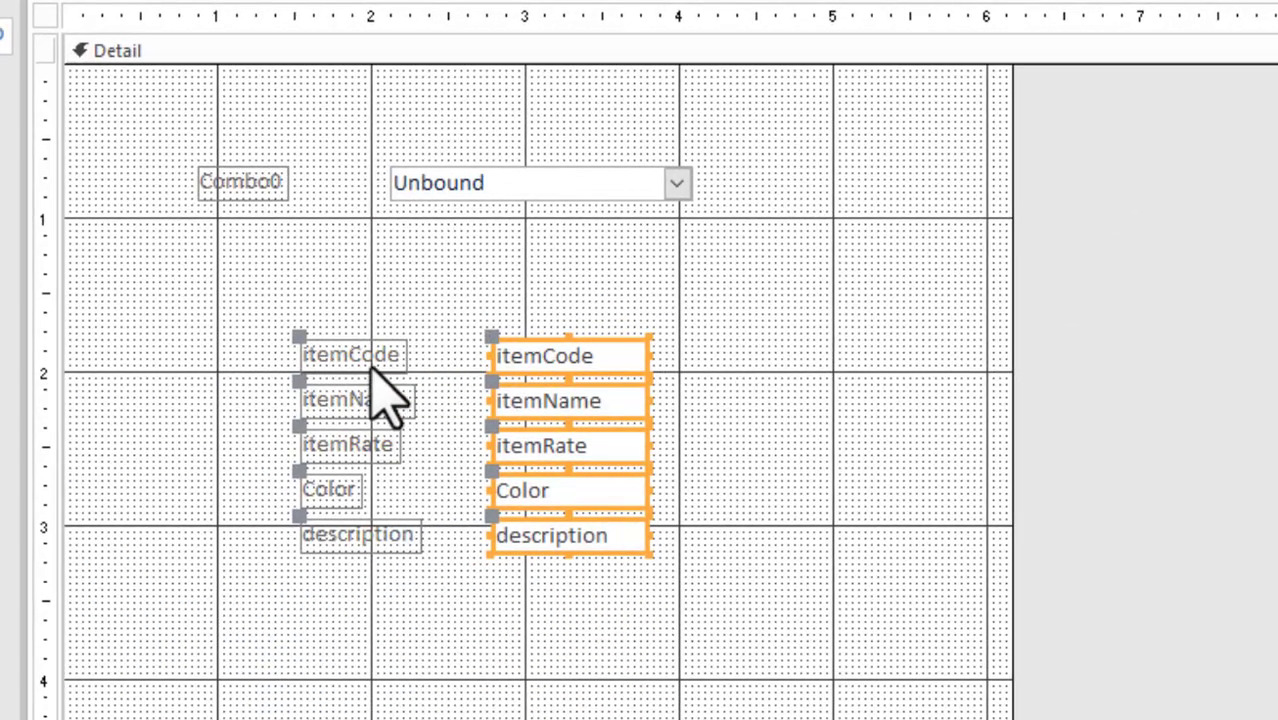
# Undo the separate move of the itemCode control and move all five field controls together to just below the combo box.
pyautogui.moveTo(365, 355); pyautogui.dragTo(260, 277)
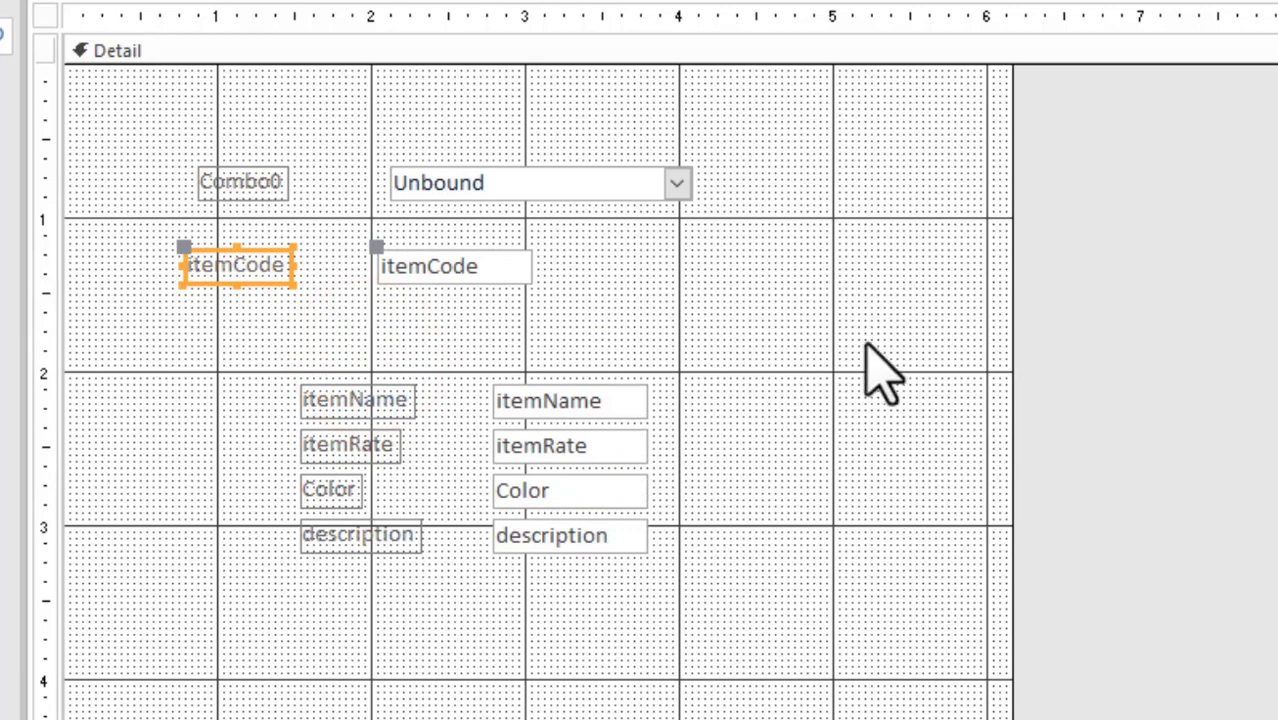
pyautogui.hotkey('ctrl', 'z')
pyautogui.moveTo(615, 650); pyautogui.dragTo(372, 355)
pyautogui.moveTo(374, 360); pyautogui.dragTo(200, 280)
# Show the form in Form view, browse through the item records and check the combo box's drop-down list.
pyautogui.press('F5')
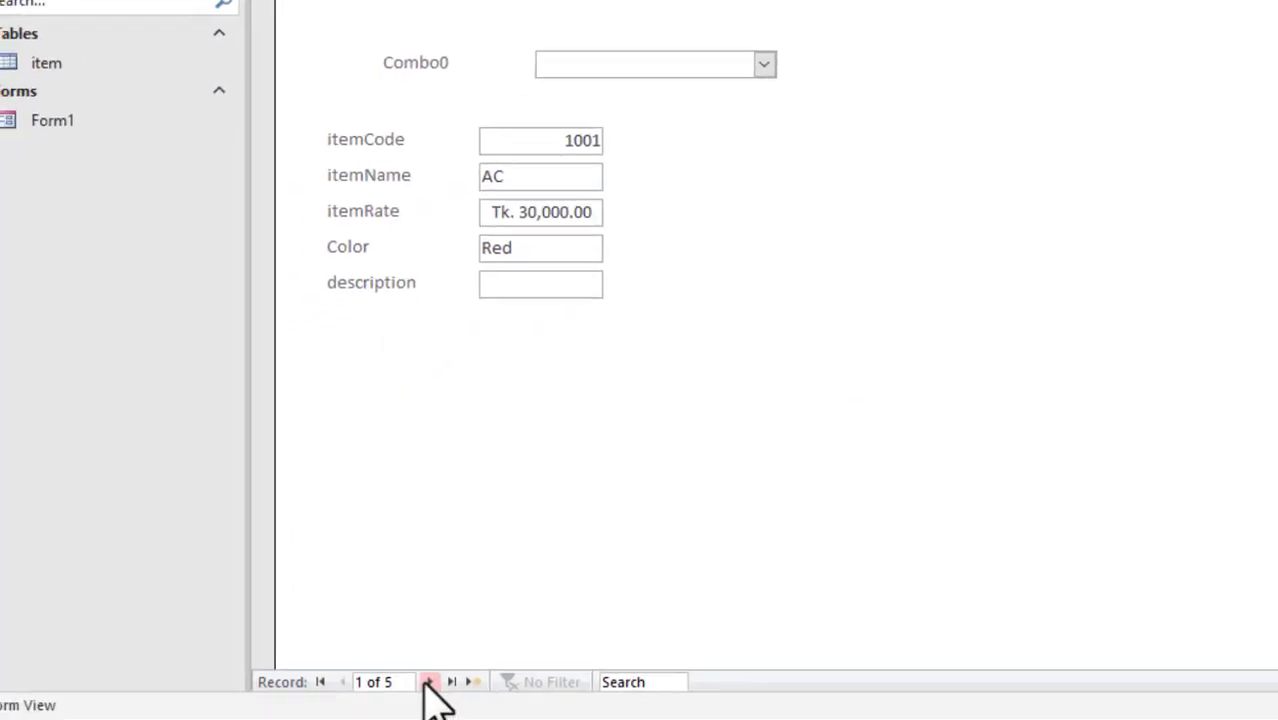
pyautogui.click(427, 681)
pyautogui.click(427, 681)
pyautogui.click(427, 681)
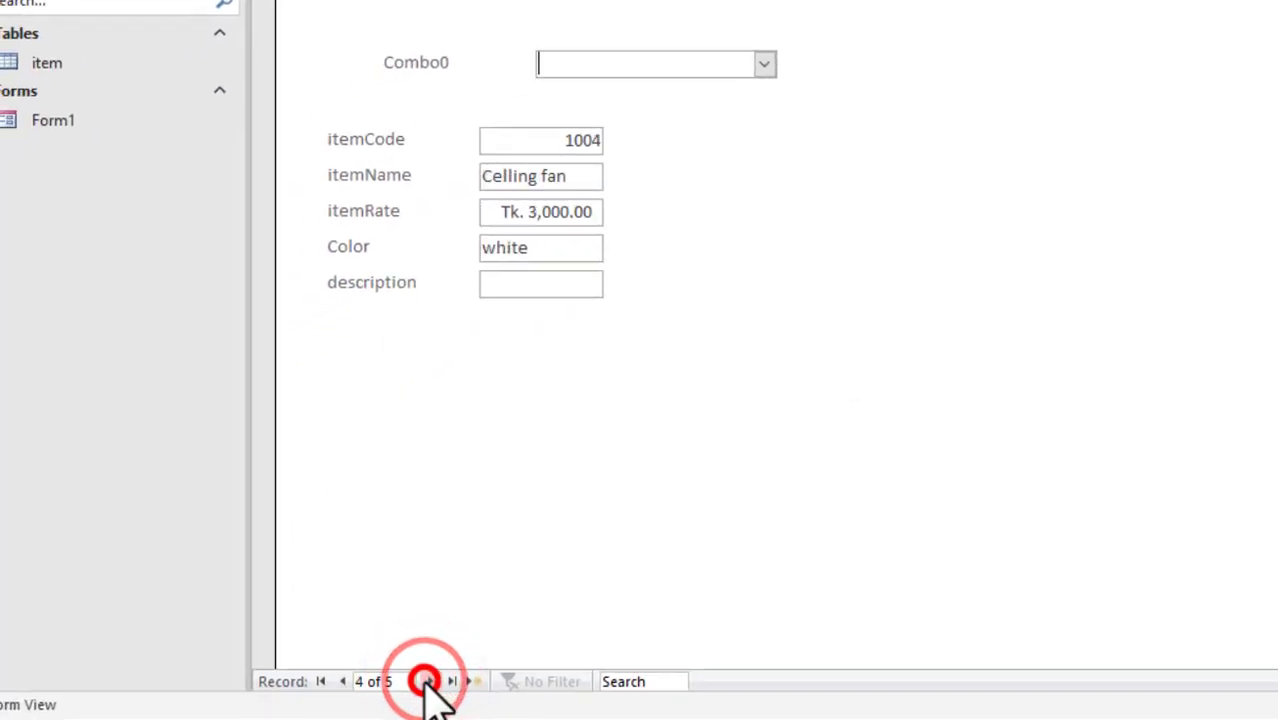
pyautogui.click(427, 681)
pyautogui.click(427, 681)
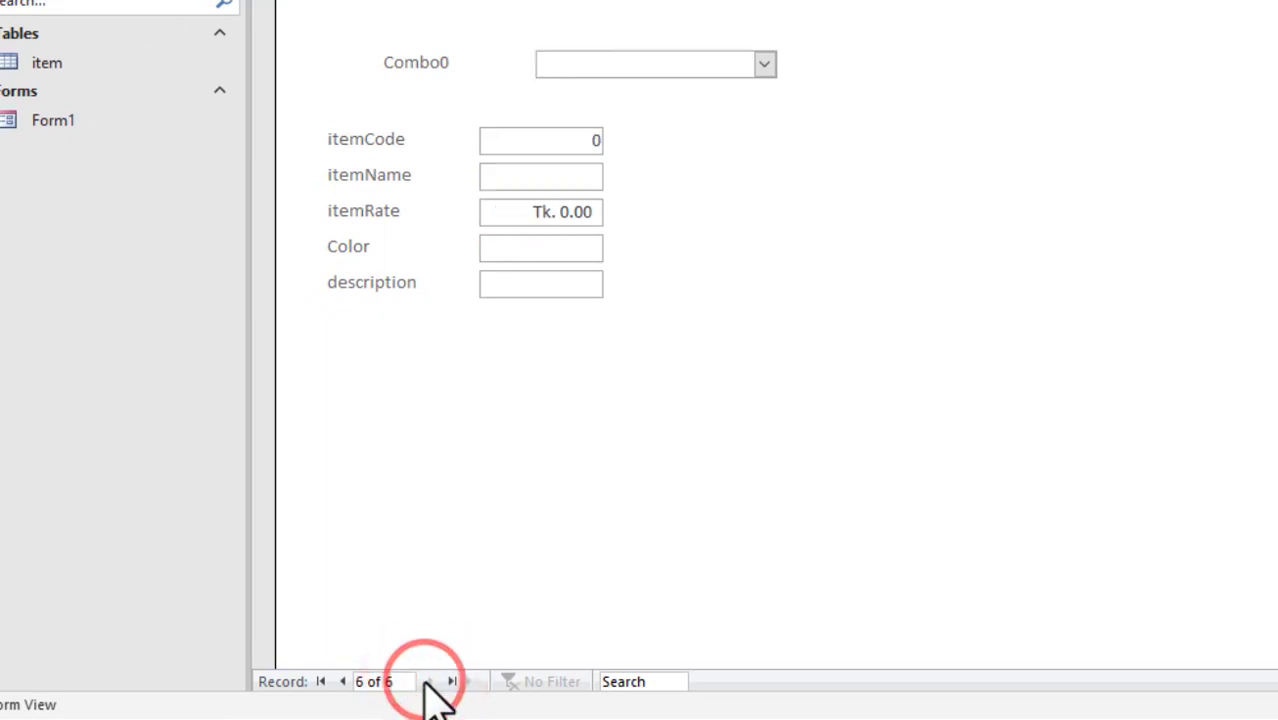
pyautogui.click(342, 681)
pyautogui.click(342, 681)
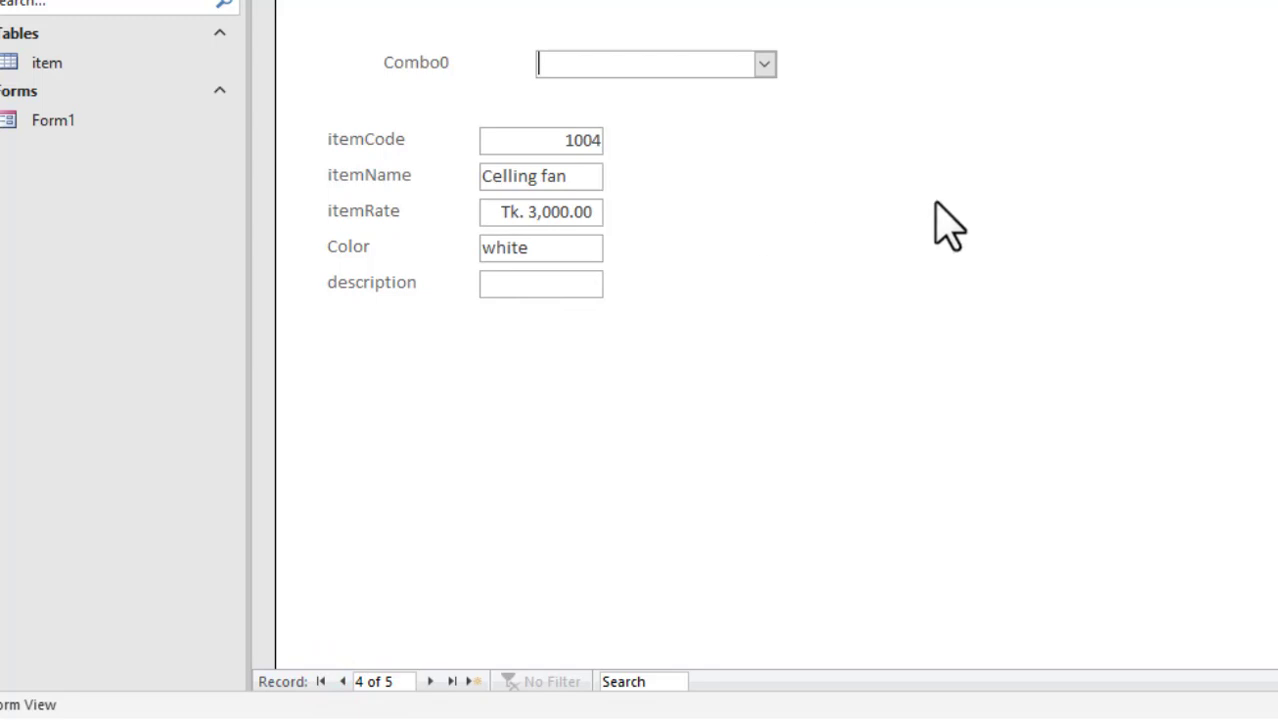
pyautogui.click(766, 66)
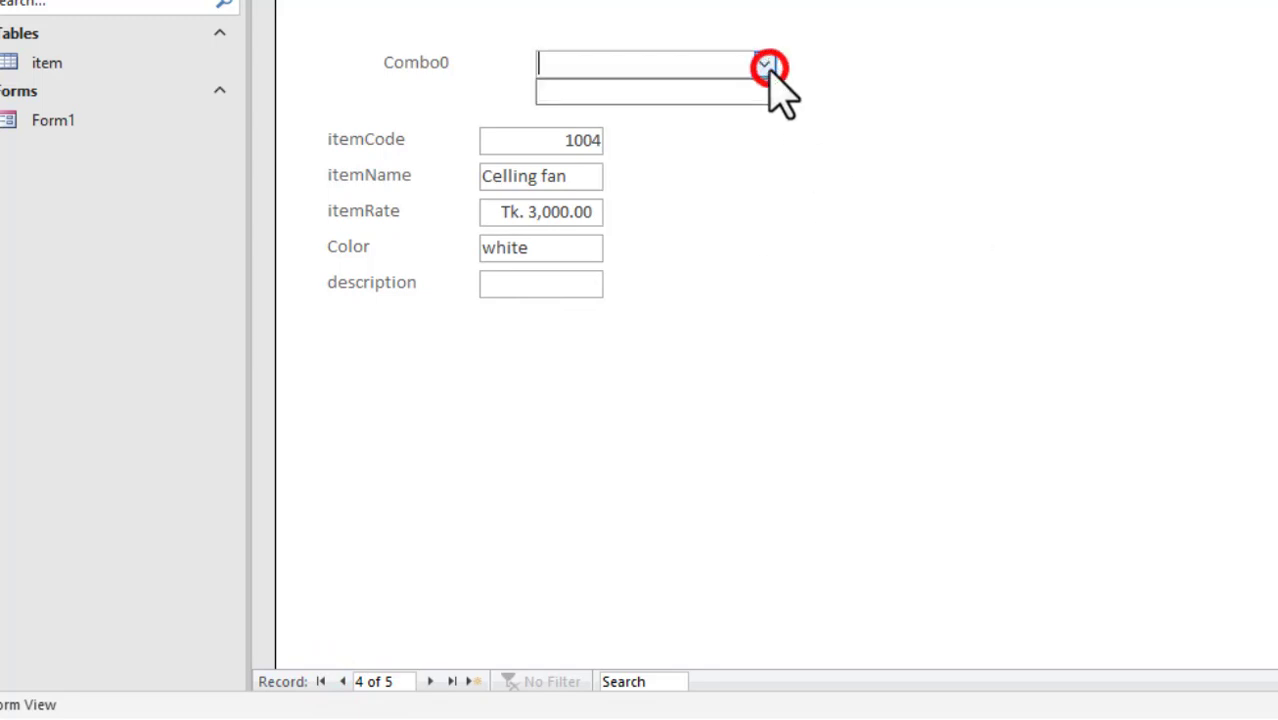
pyautogui.click(767, 67)
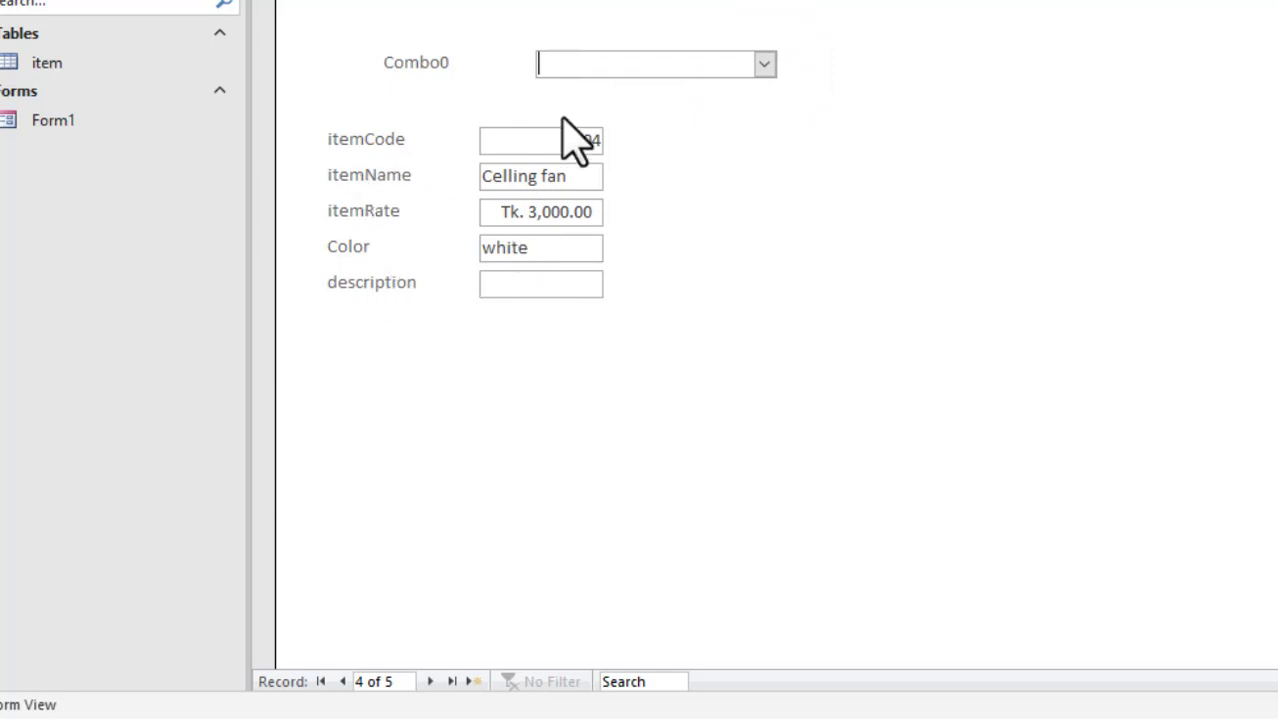
# Return the form to Design view and set the combo box's Control Source to itemCode.
pyautogui.rightClick(1222, 107)
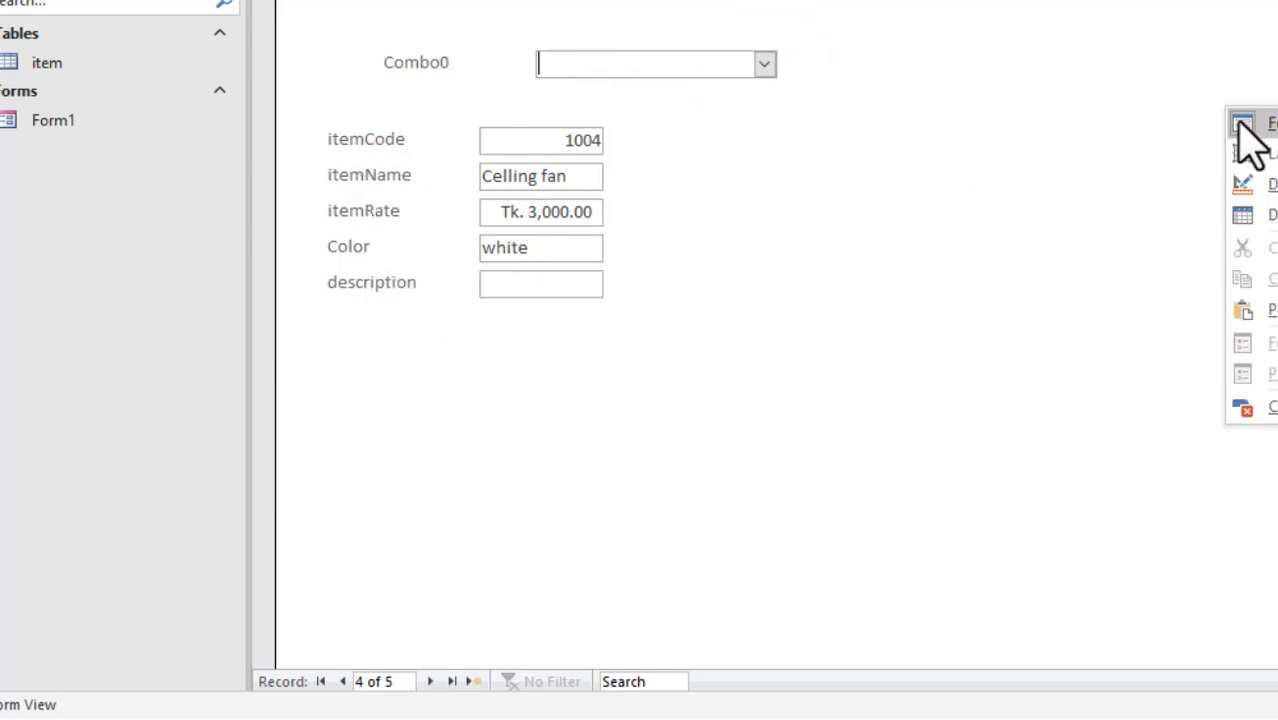
pyautogui.click(1262, 183)
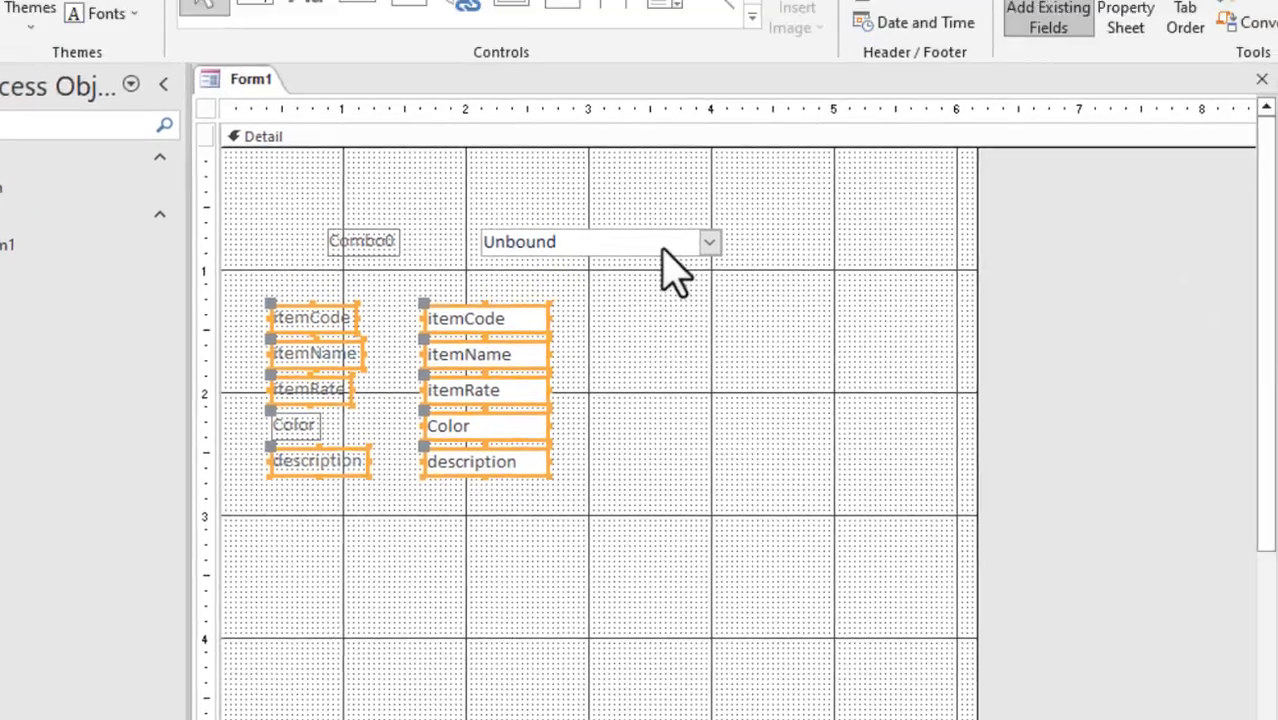
pyautogui.click(660, 245)
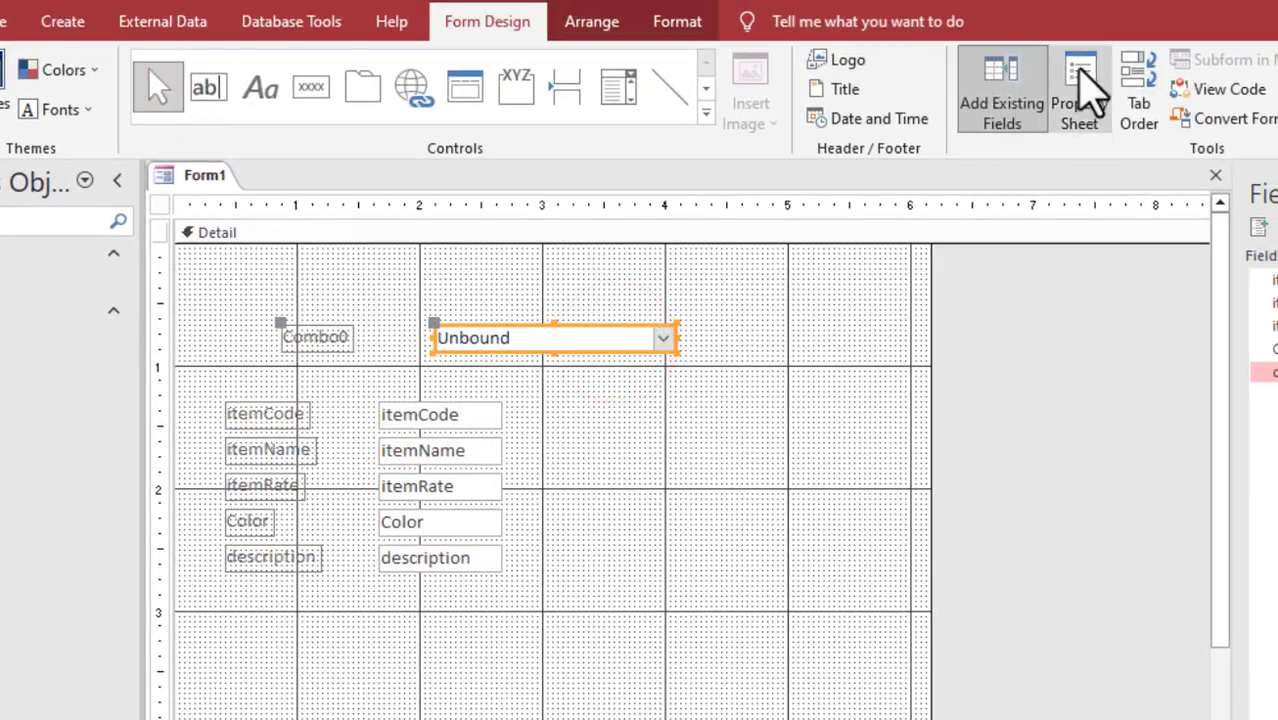
pyautogui.click(1125, 10)
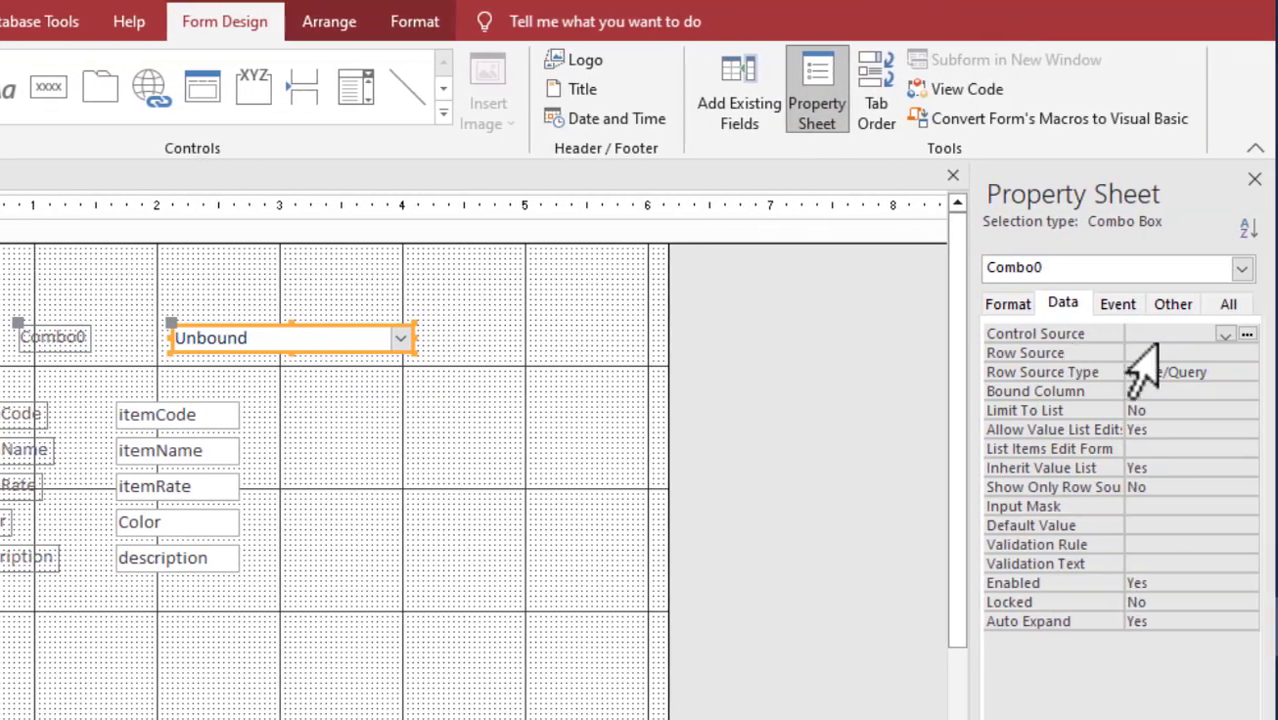
pyautogui.click(1225, 335)
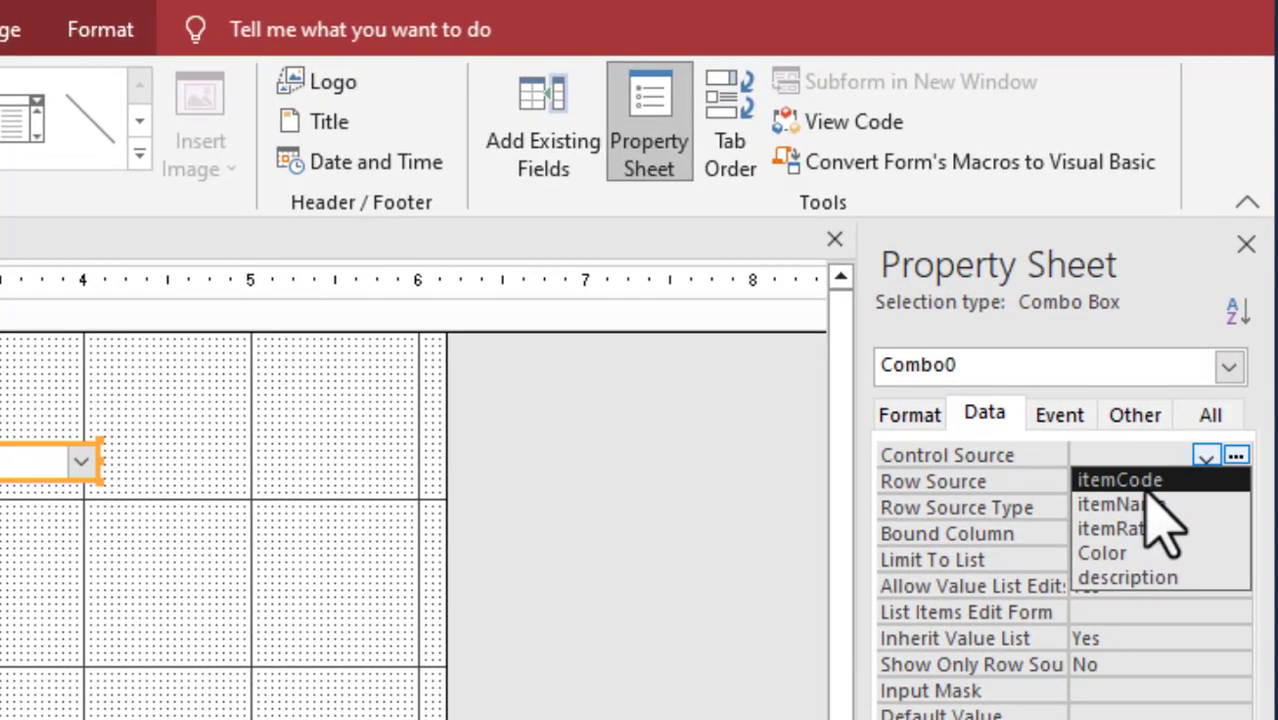
pyautogui.click(1160, 480)
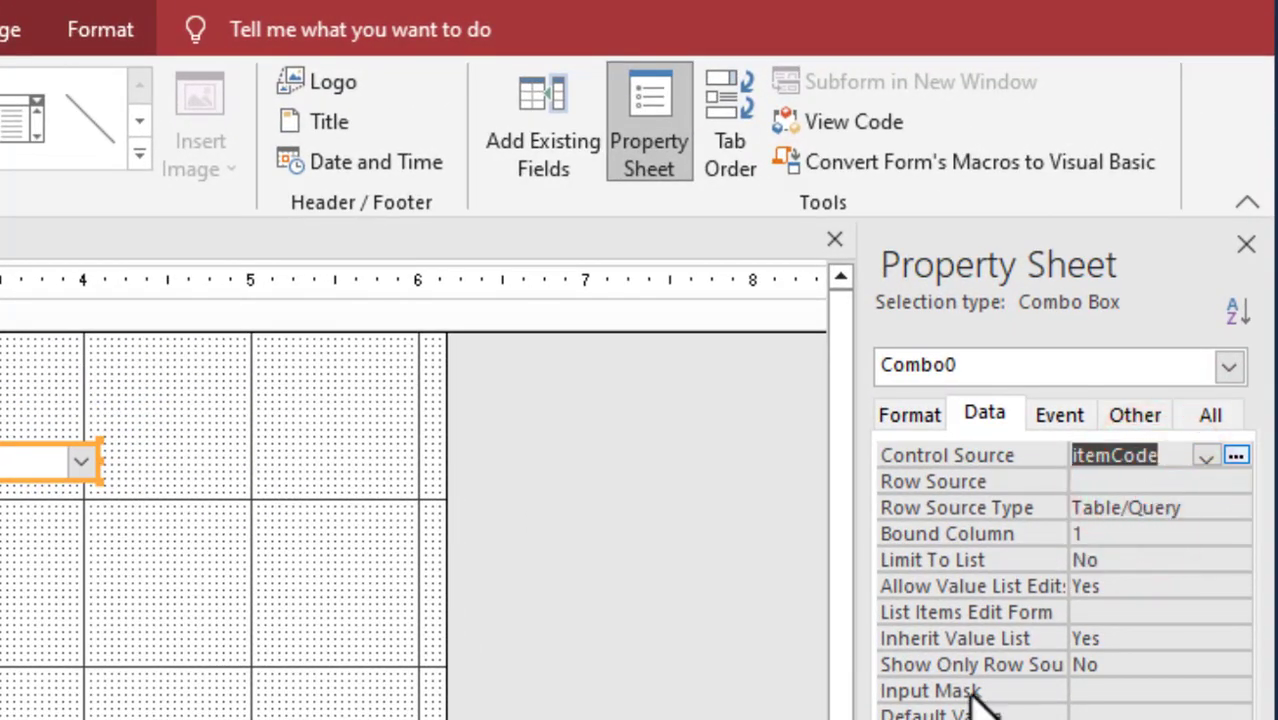
# Set the combo box's Row Source to the item table.
pyautogui.click(1108, 479)
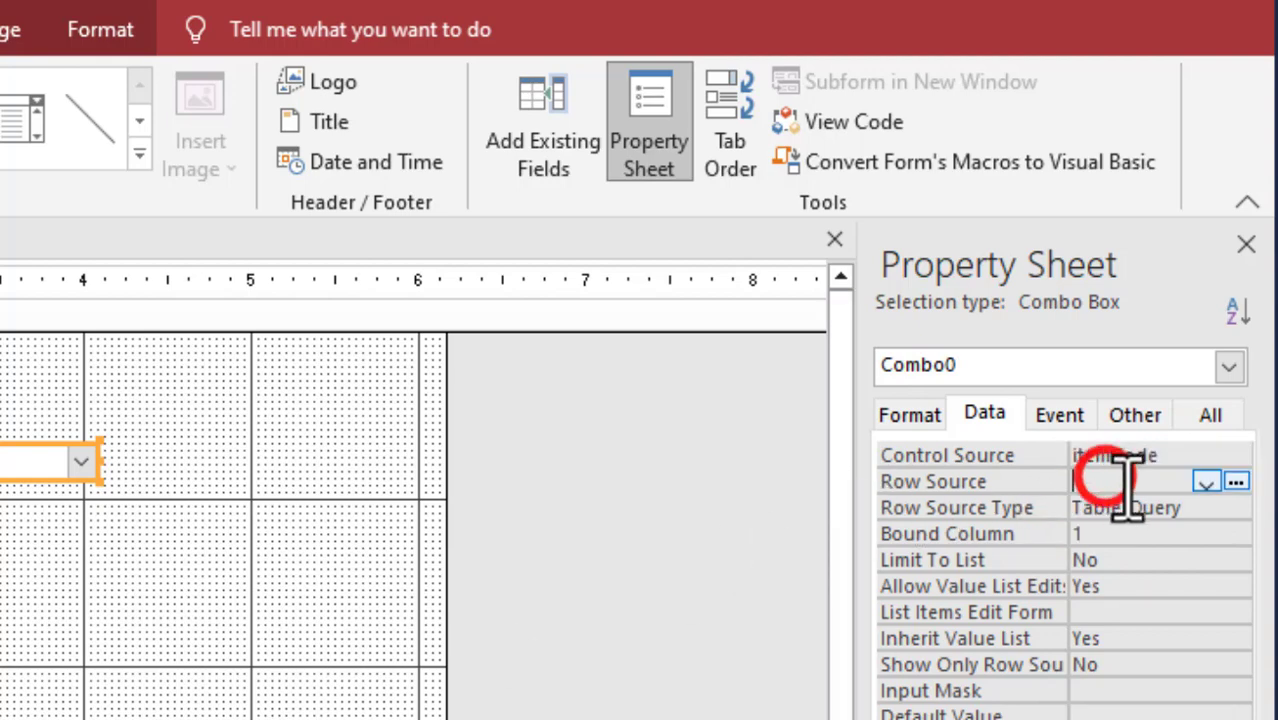
pyautogui.click(1203, 482)
pyautogui.click(1190, 506)
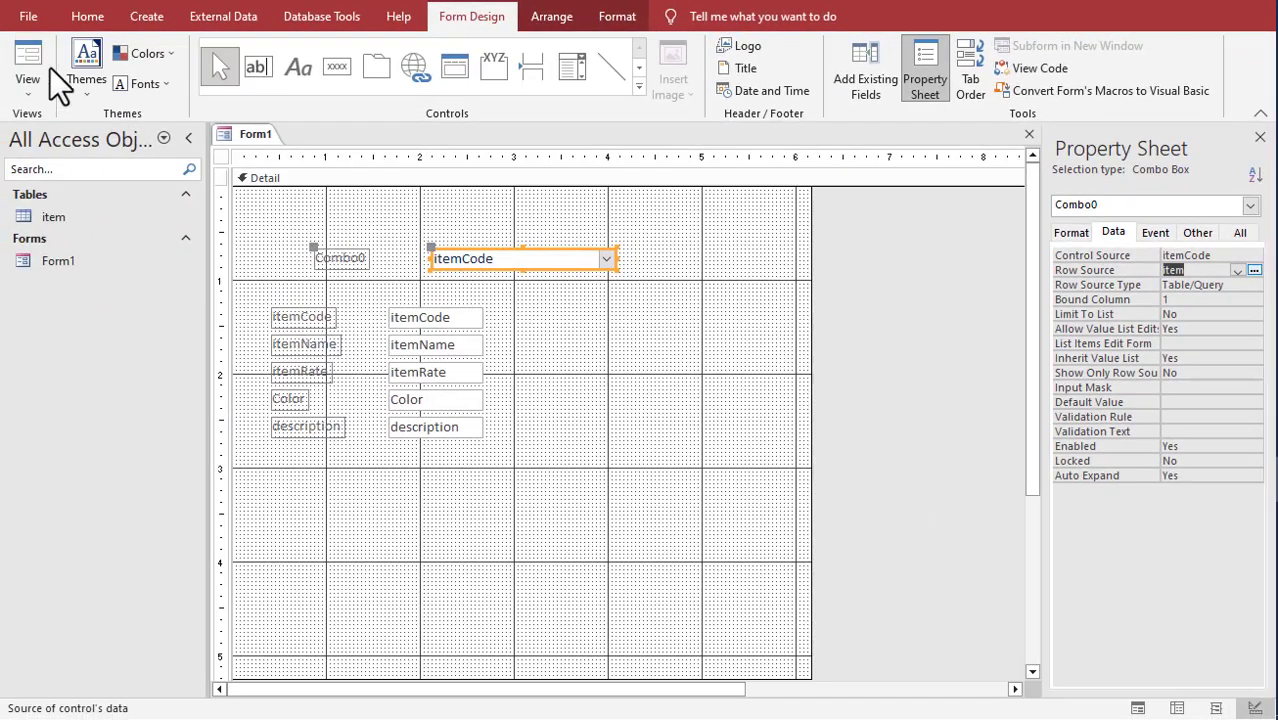
# Show the form in Form view and examine which item columns the combo box's drop-down list offers.
pyautogui.click(31, 54)
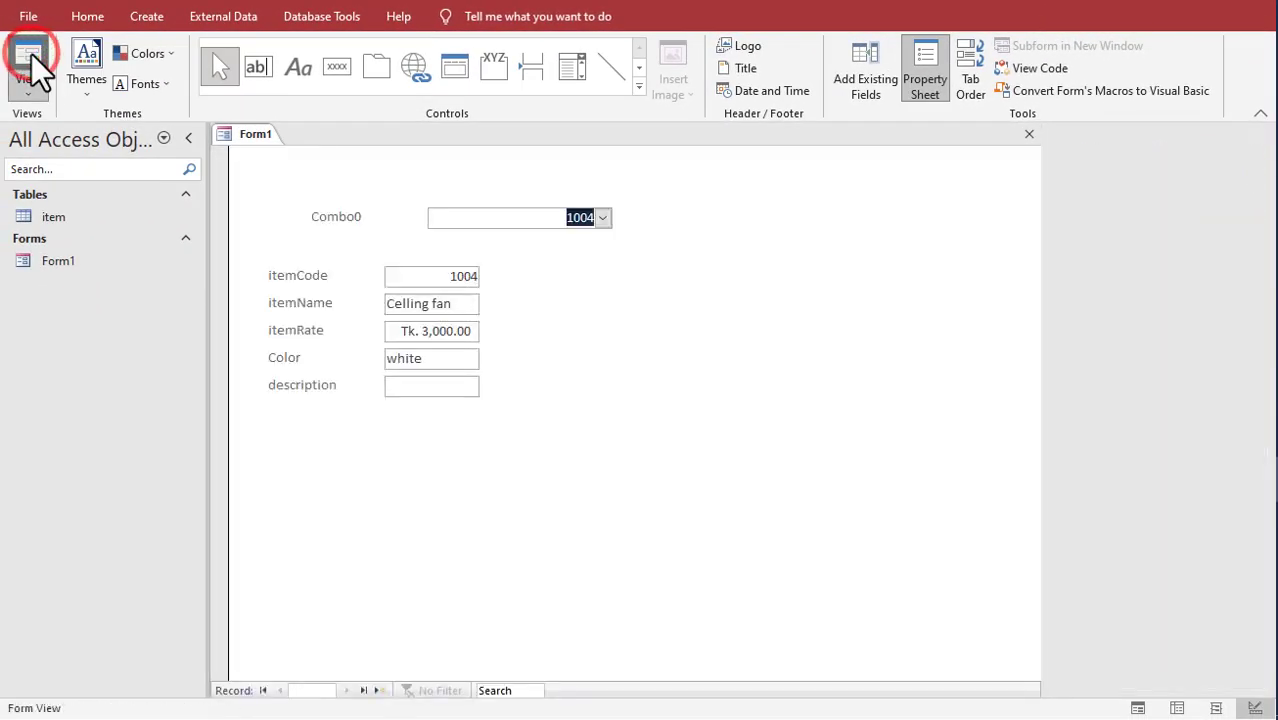
pyautogui.click(600, 222)
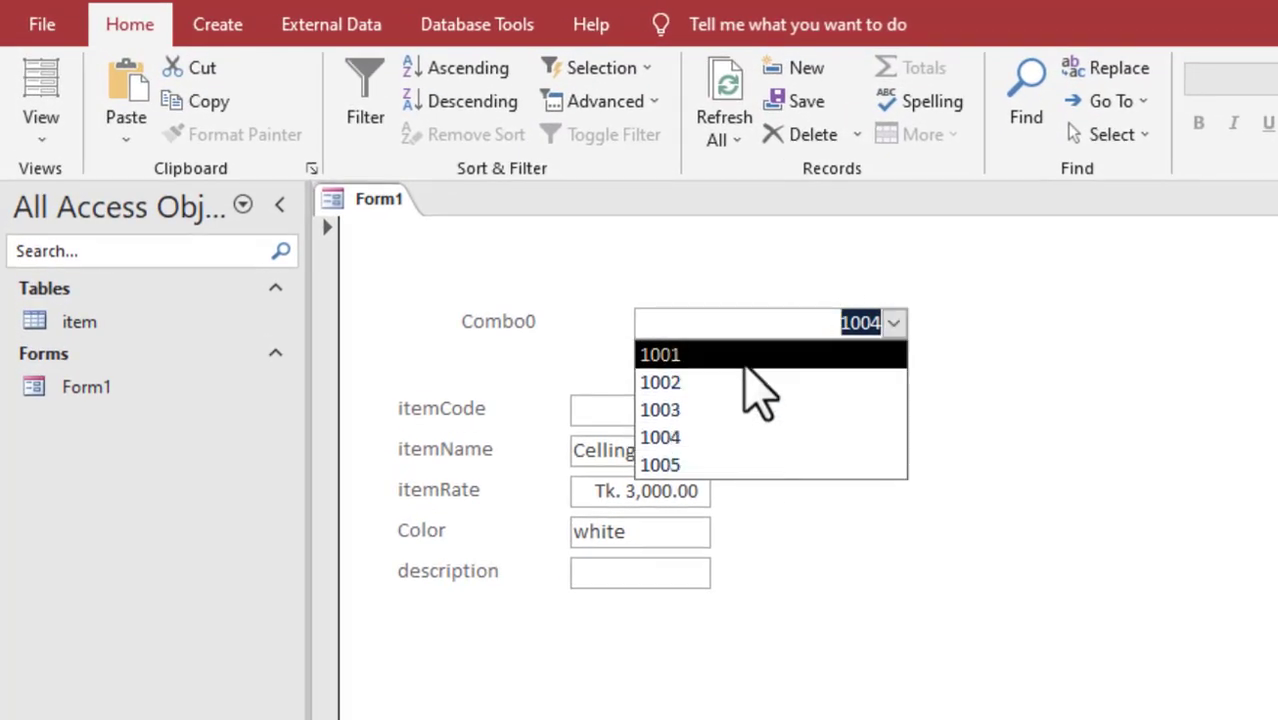
pyautogui.click(787, 332)
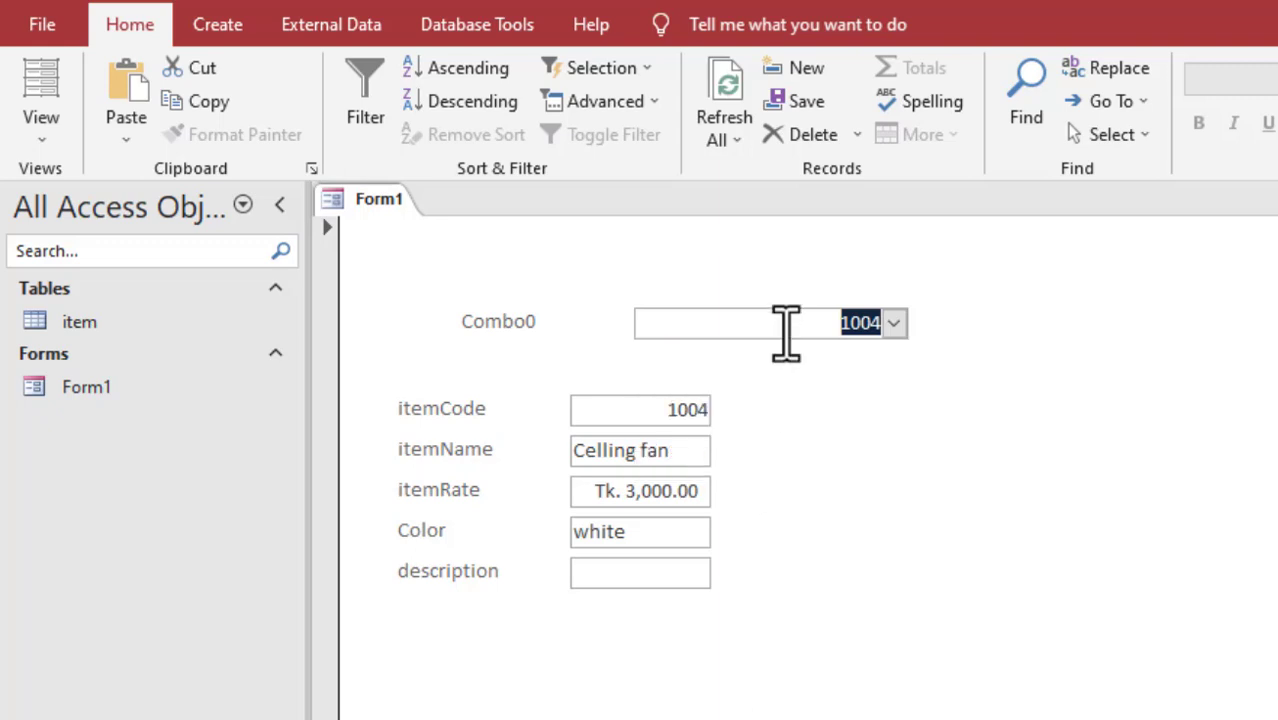
pyautogui.click(782, 324)
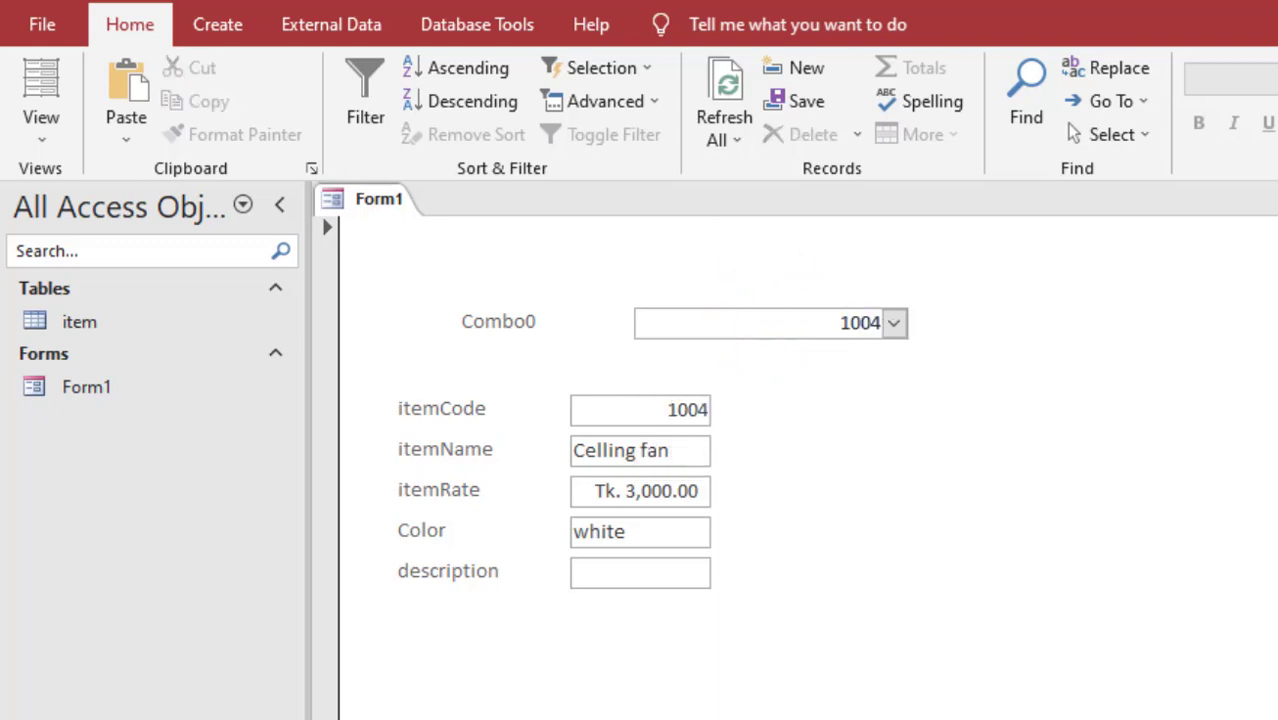
# Browse the form's records and compare the combo box value with the itemCode field.
pyautogui.scroll(-2, 781, 324)
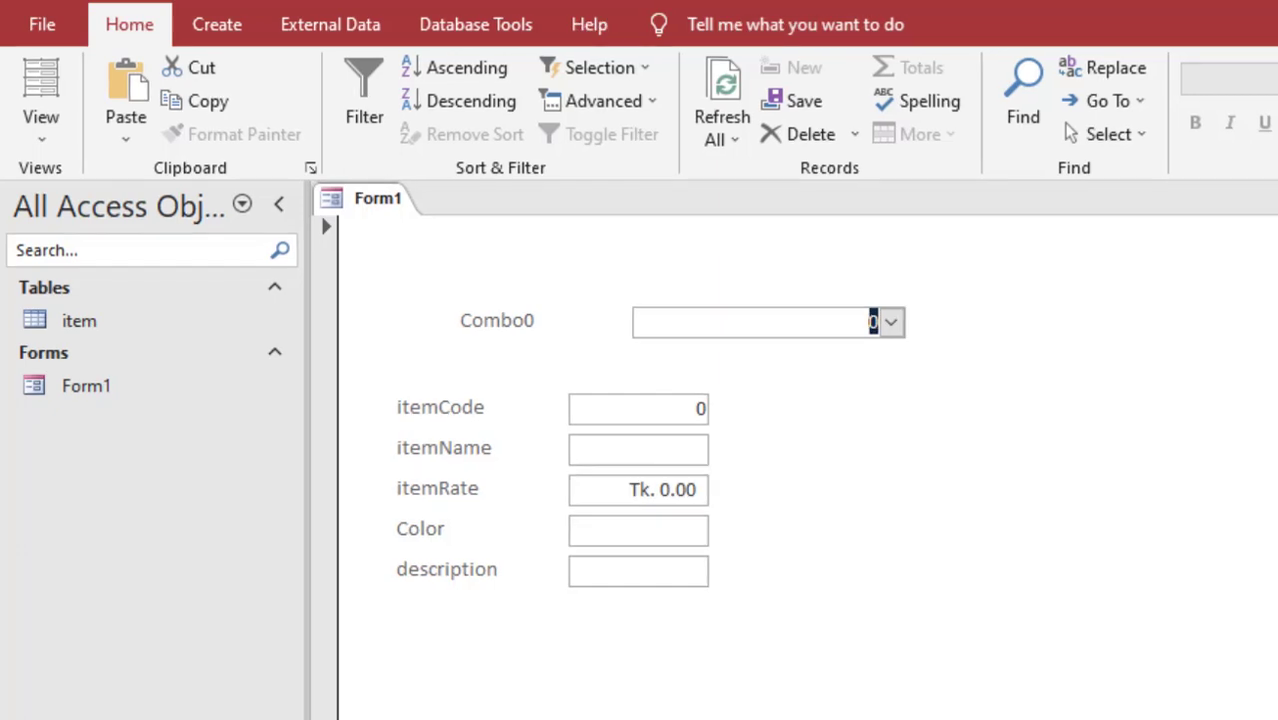
pyautogui.click(281, 690)
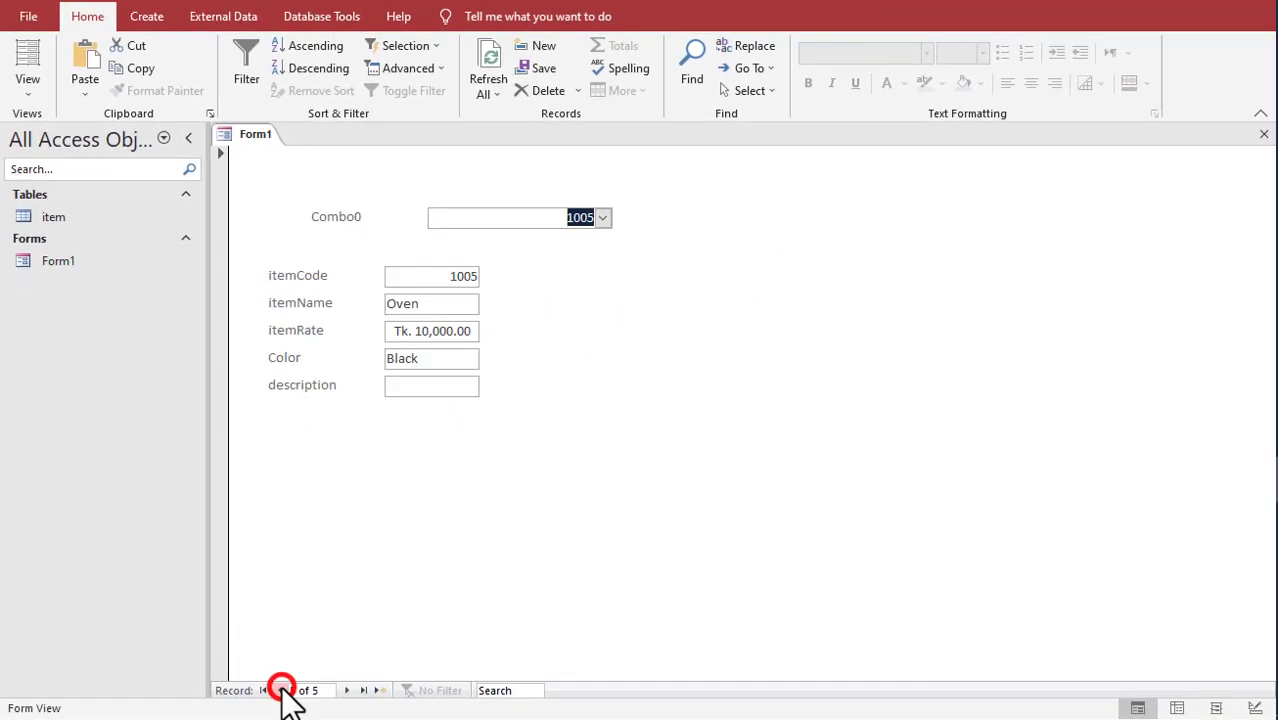
pyautogui.click(449, 278)
pyautogui.click(538, 220)
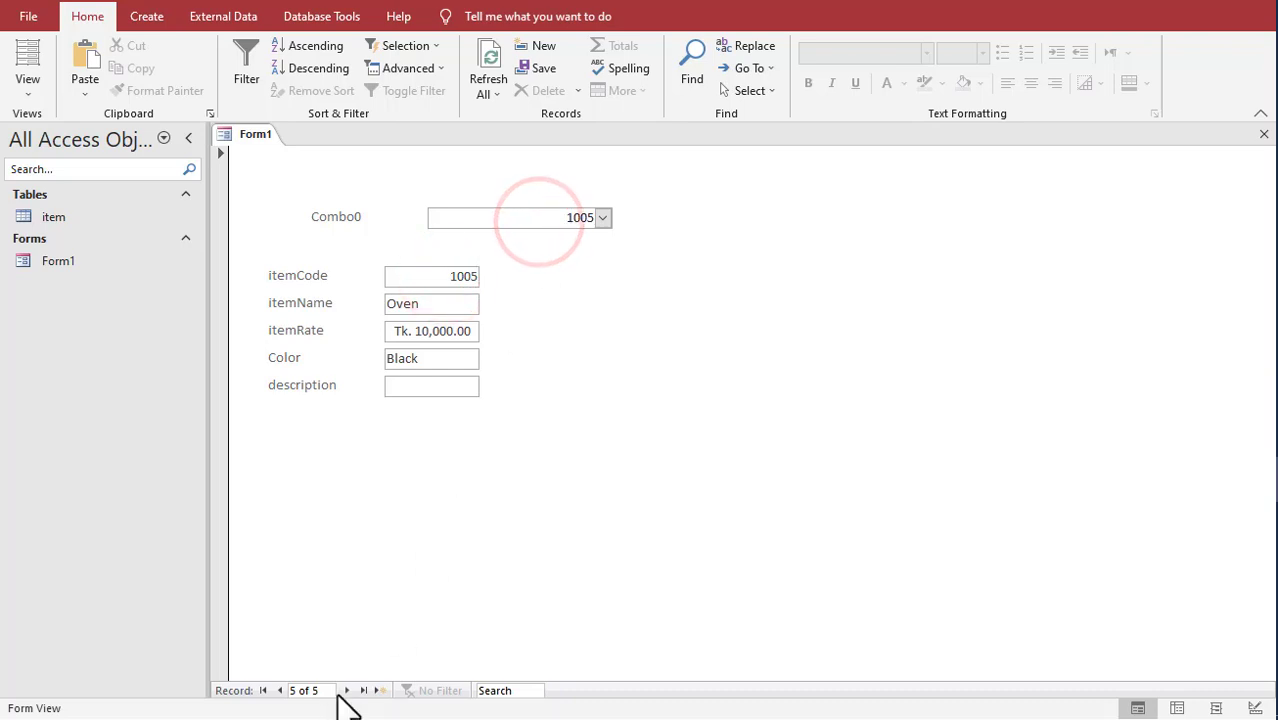
pyautogui.click(280, 690)
pyautogui.click(280, 690)
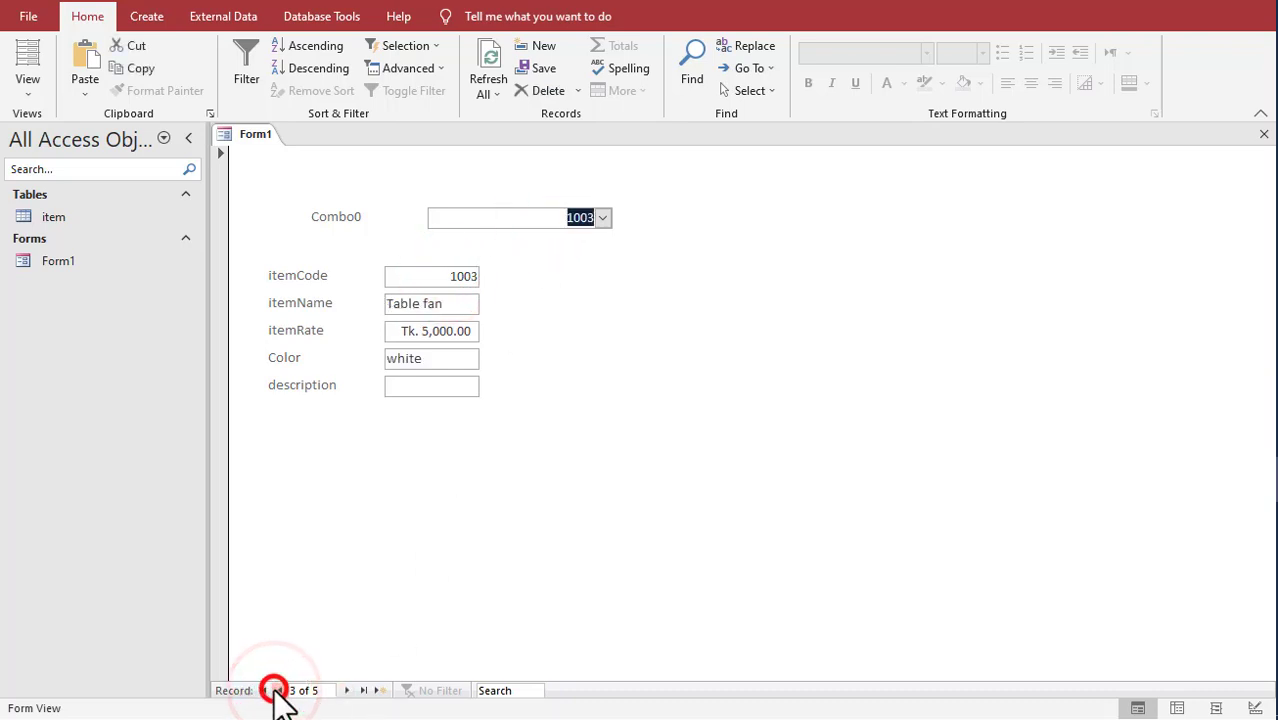
# Go back to the previous record and examine which item columns the combo box's list shows.
pyautogui.click(279, 690)
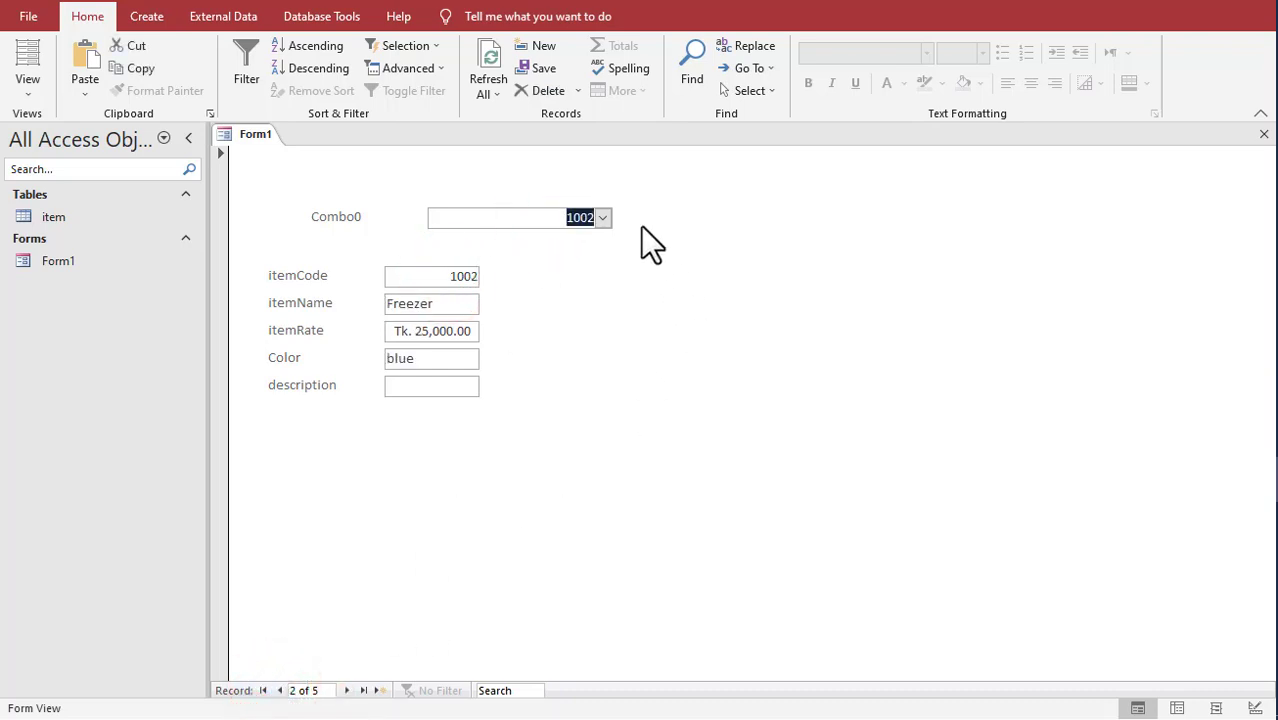
pyautogui.click(603, 218)
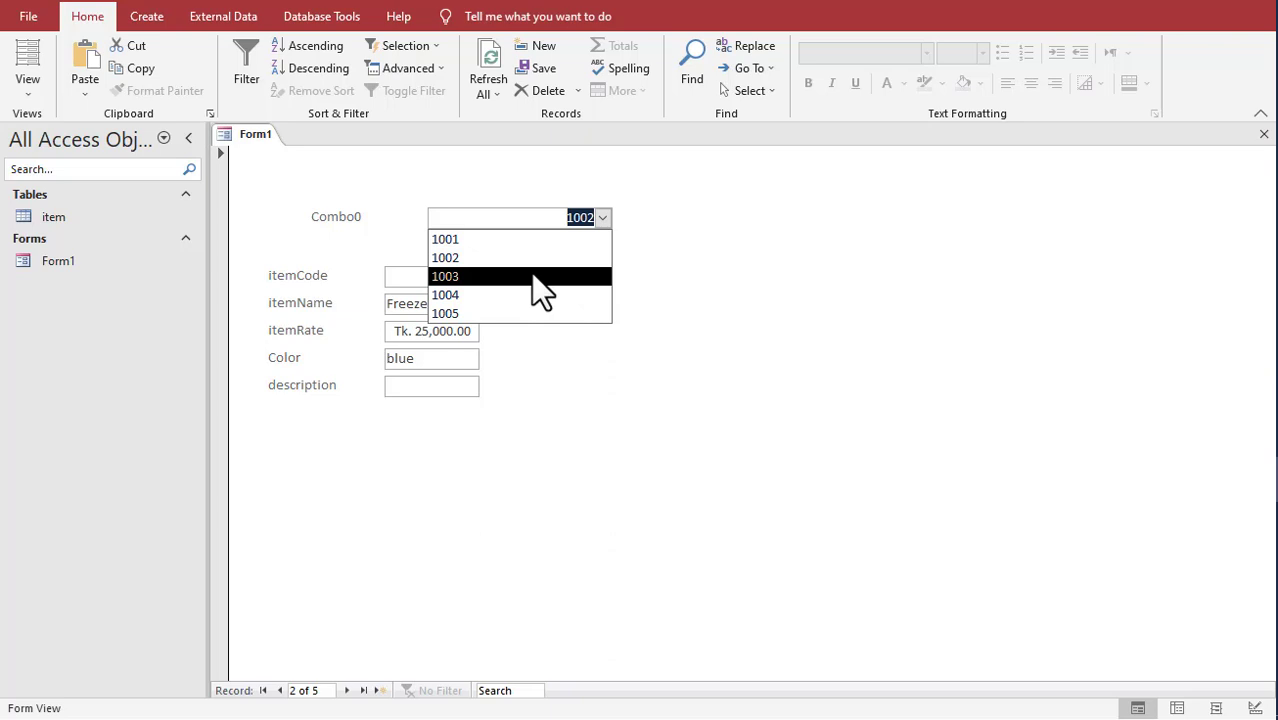
# Return the form to Design view and set the combo box's Column Count to 2.
pyautogui.rightClick(767, 222)
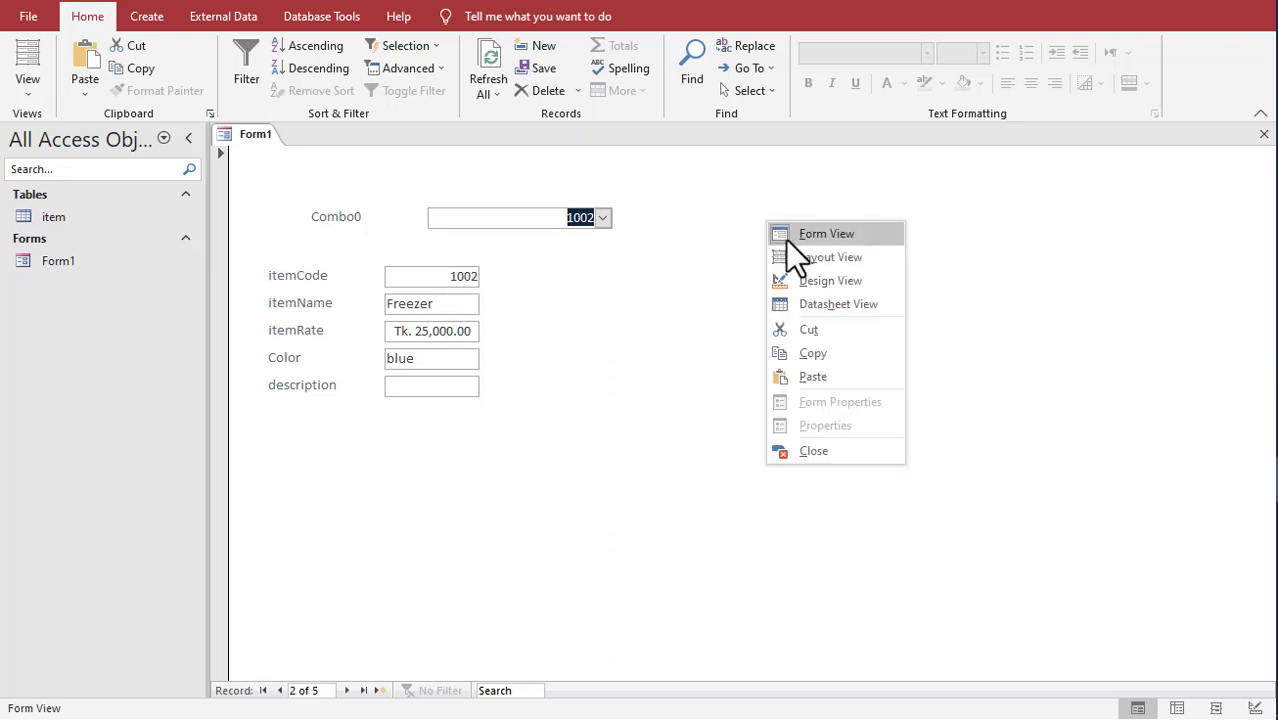
pyautogui.click(821, 280)
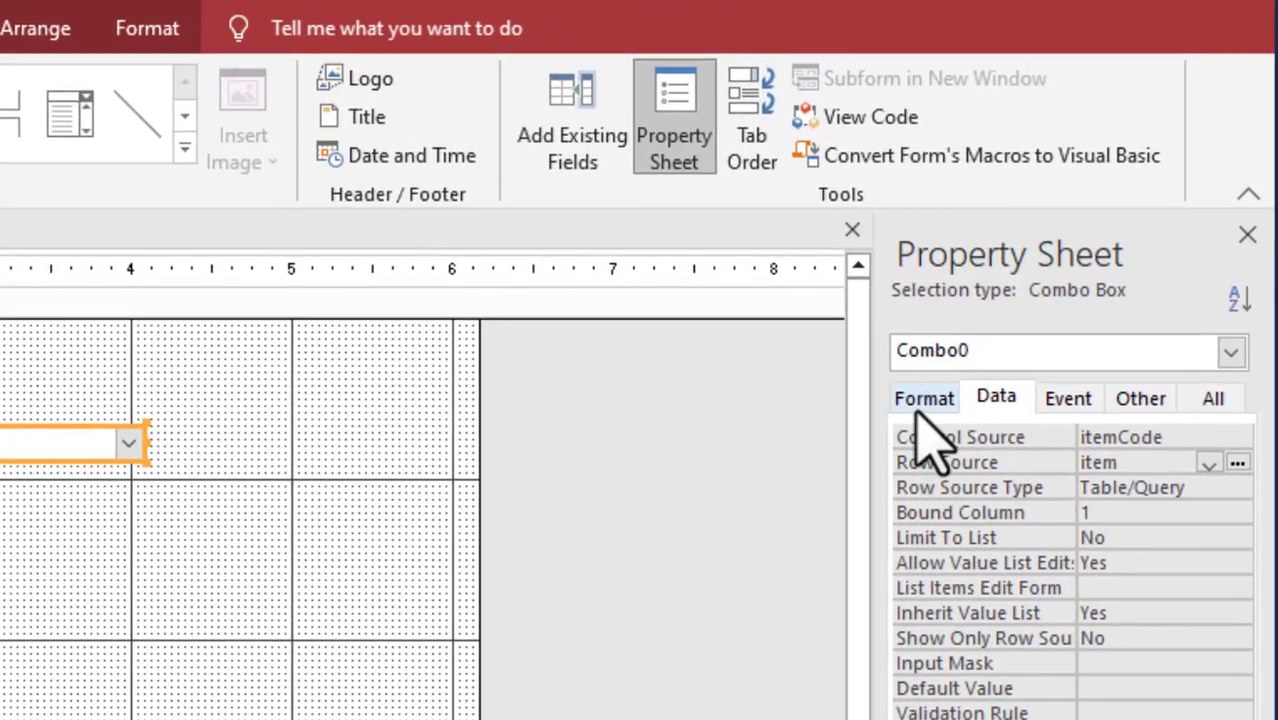
pyautogui.click(925, 396)
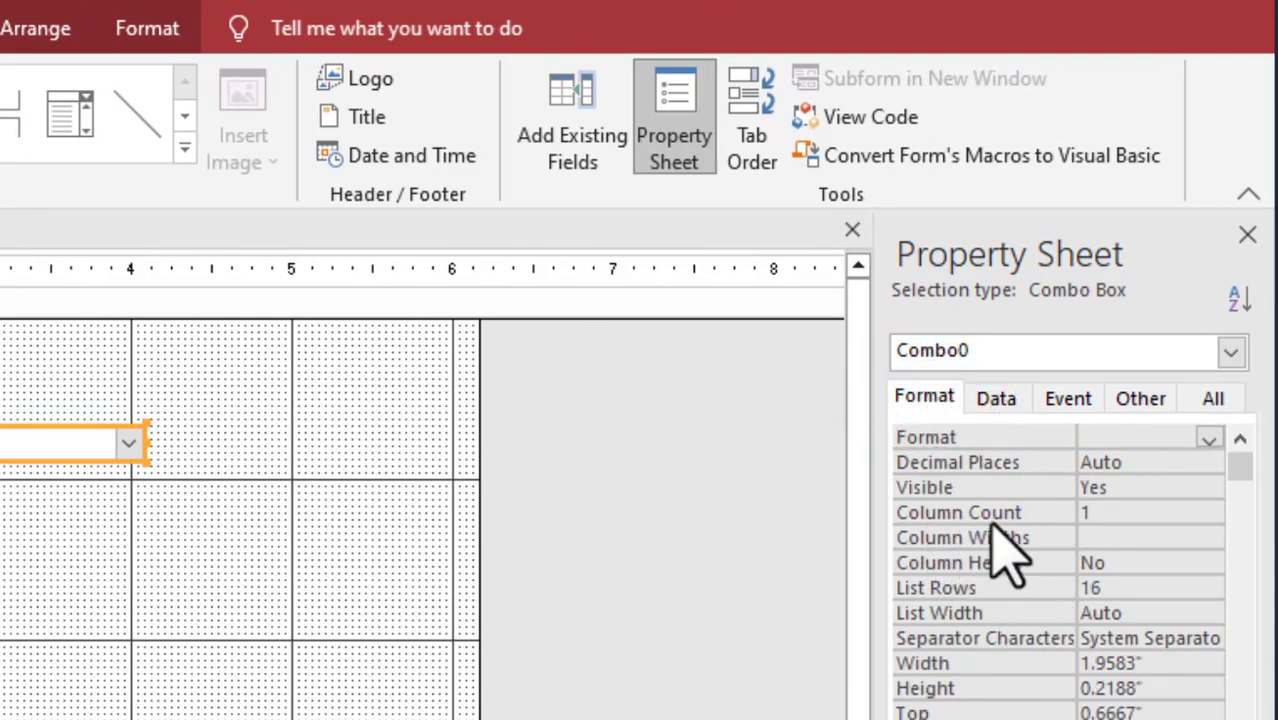
pyautogui.click(1100, 511)
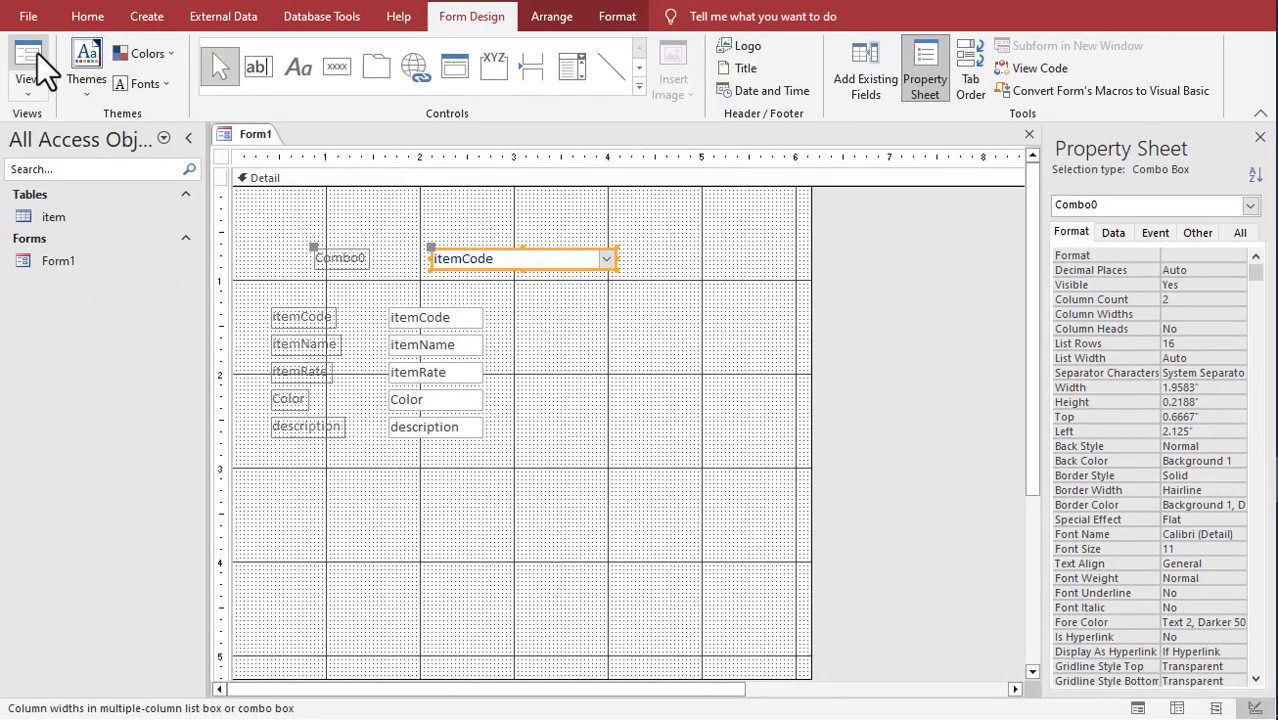
# Show the form in Form view, pick item 1002 Freezer in the combo box and examine its two-column list.
pyautogui.click(37, 53)
pyautogui.click(603, 217)
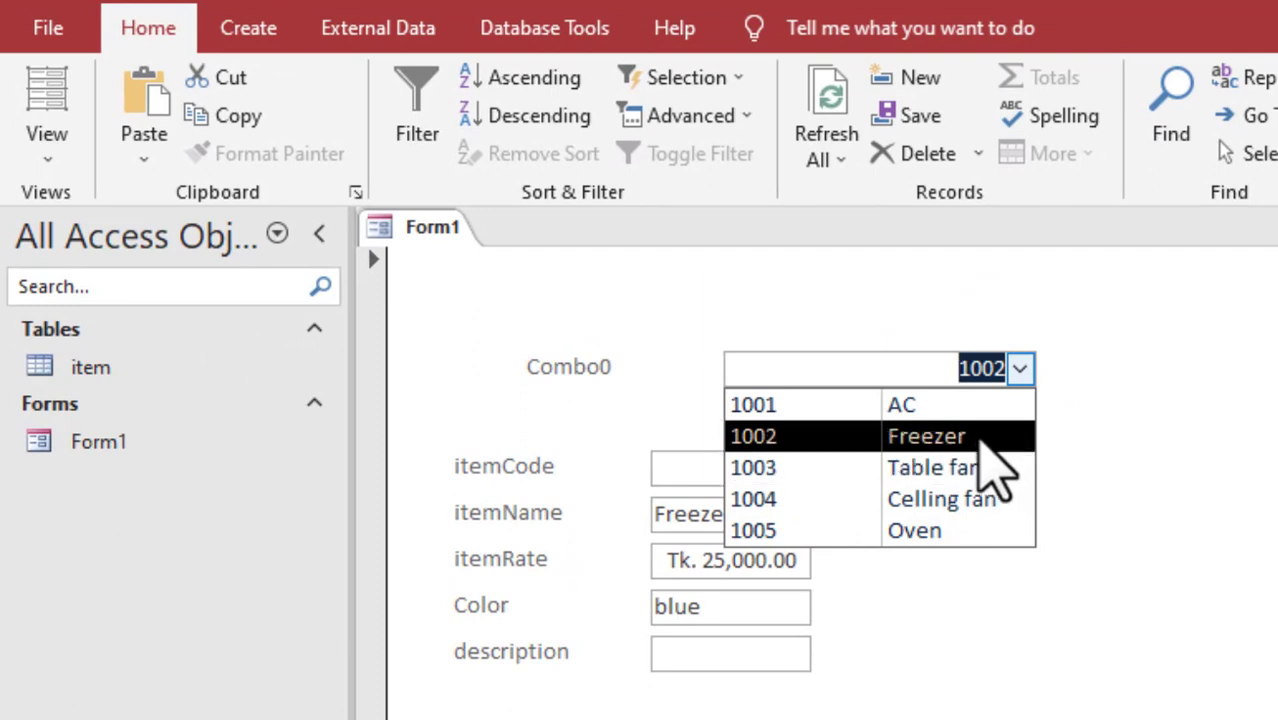
pyautogui.click(980, 440)
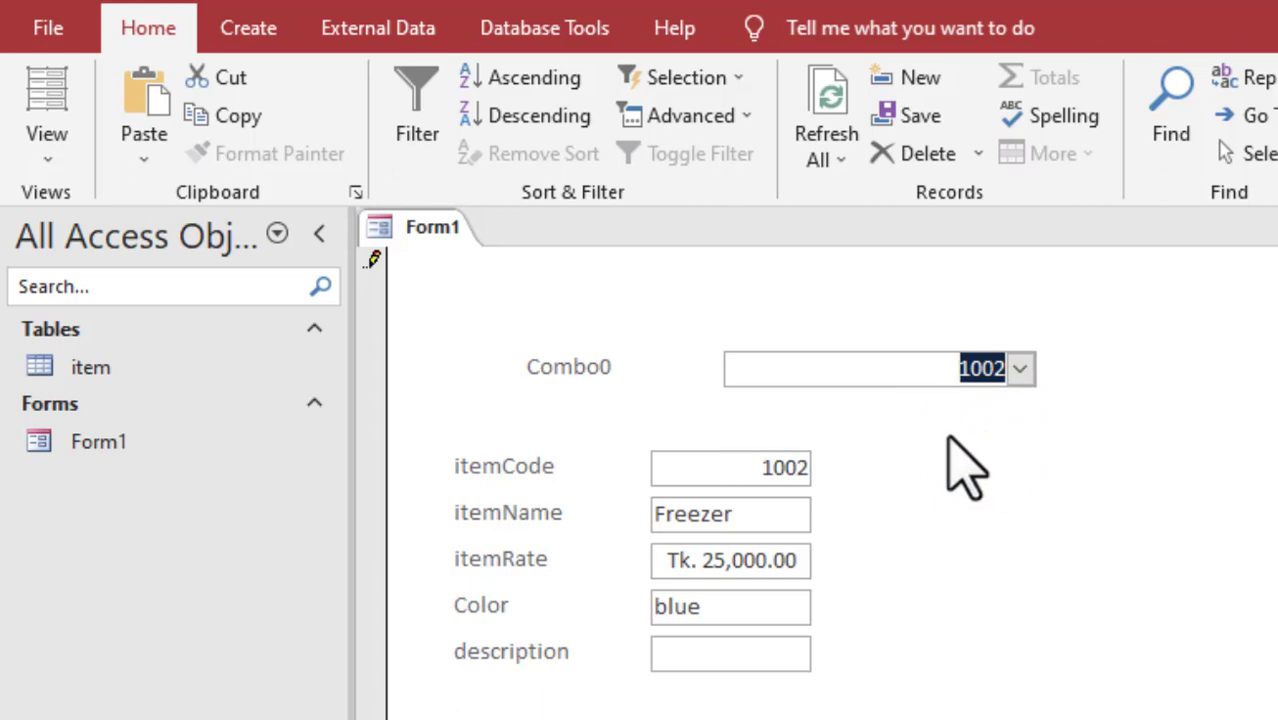
pyautogui.click(1022, 369)
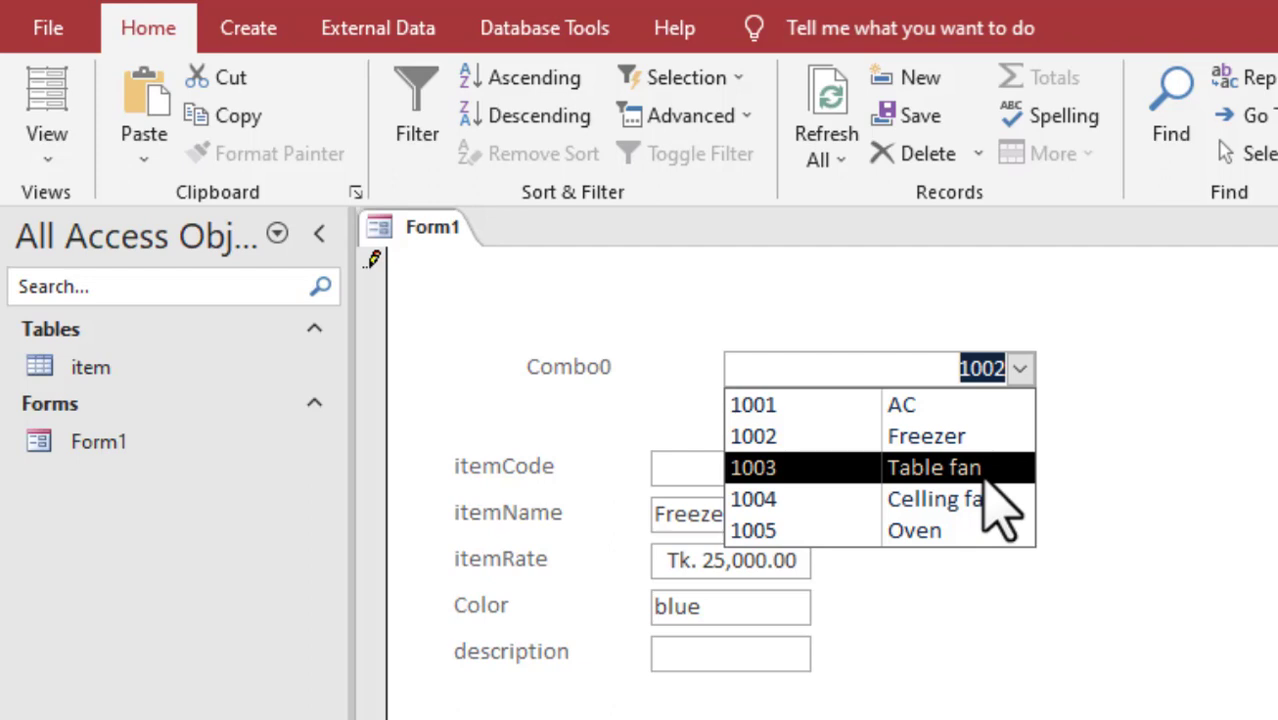
pyautogui.press('Escape')
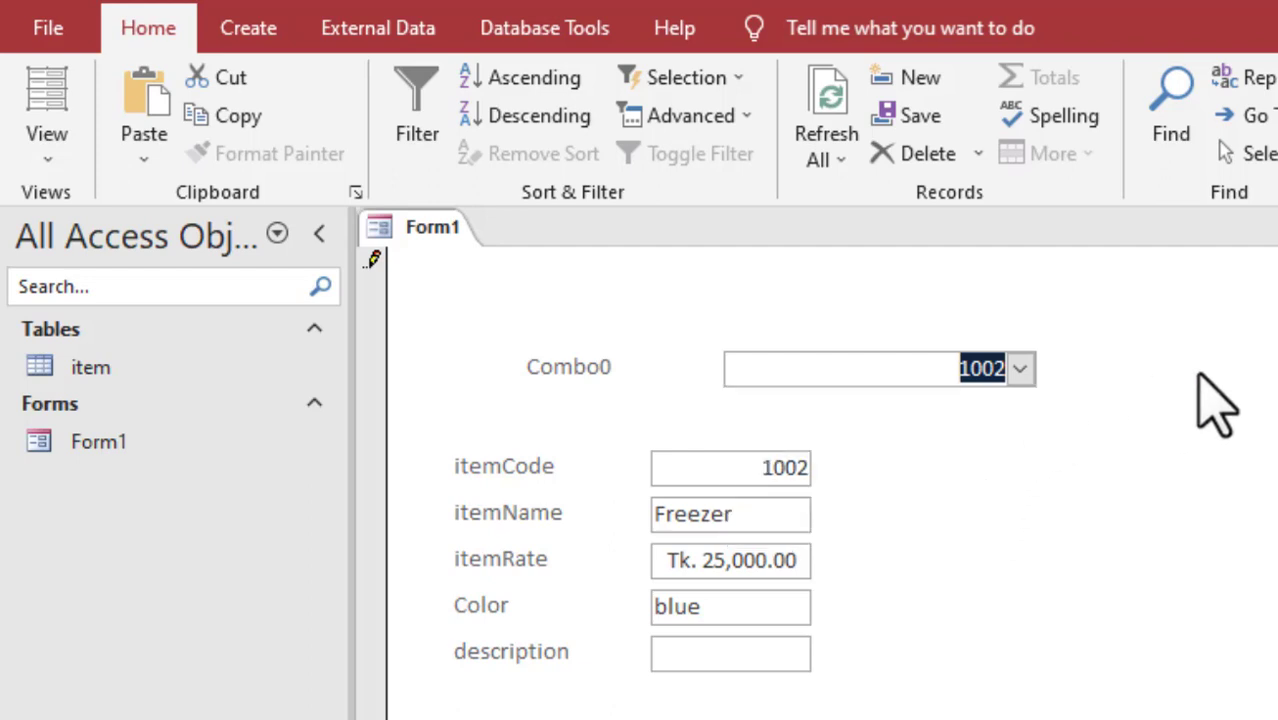
# Bring the form back to Design view and set the combo box's Column Count to 3.
pyautogui.moveTo(1234, 380)
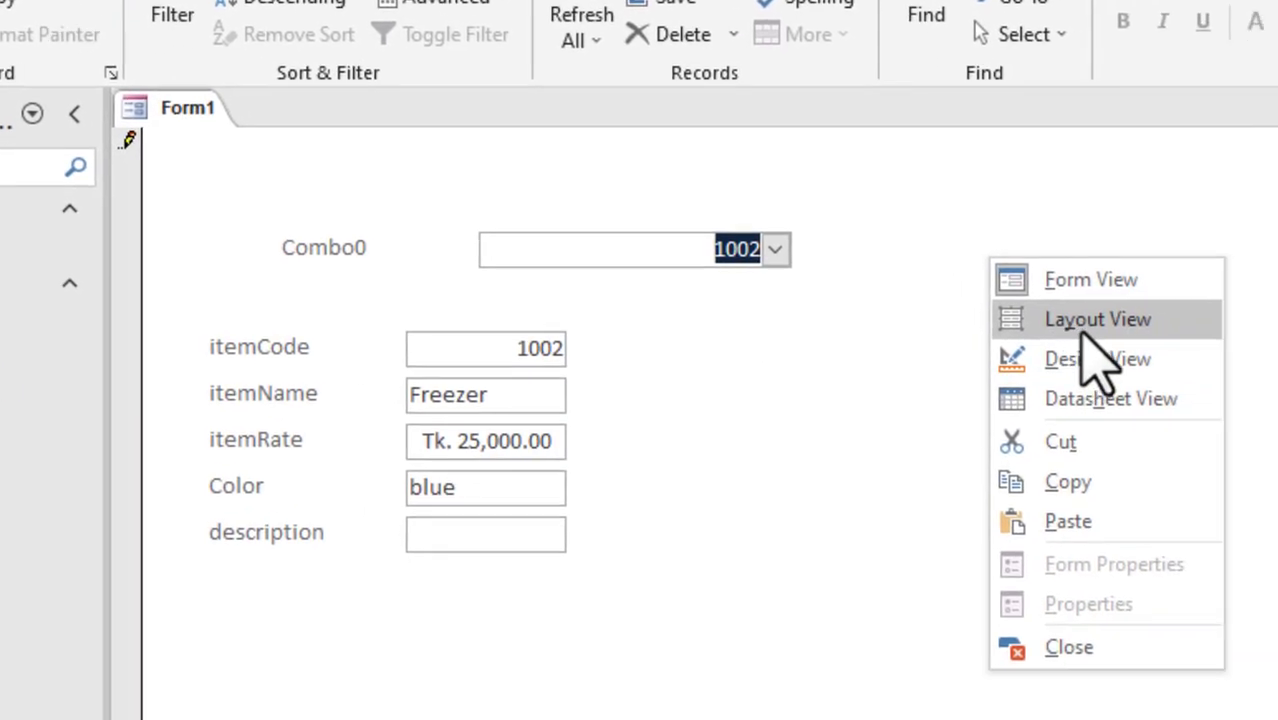
pyautogui.click(1010, 310)
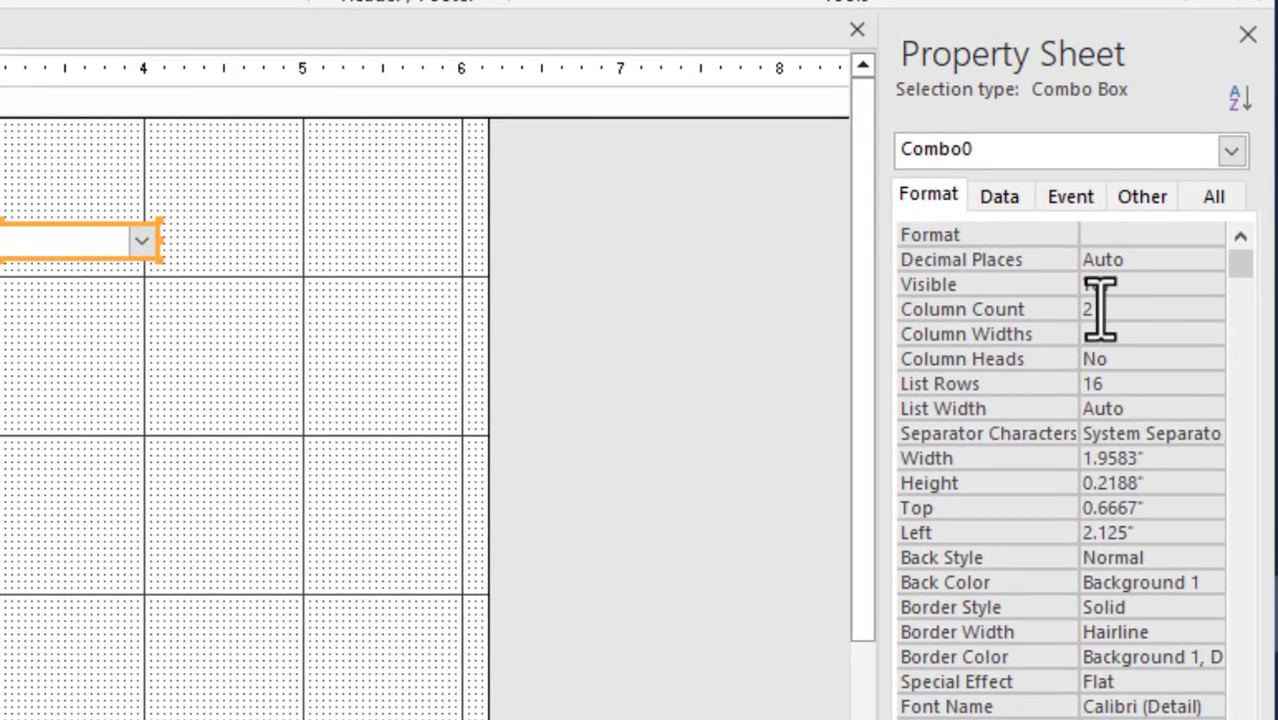
pyautogui.click(1096, 306)
pyautogui.write('2')
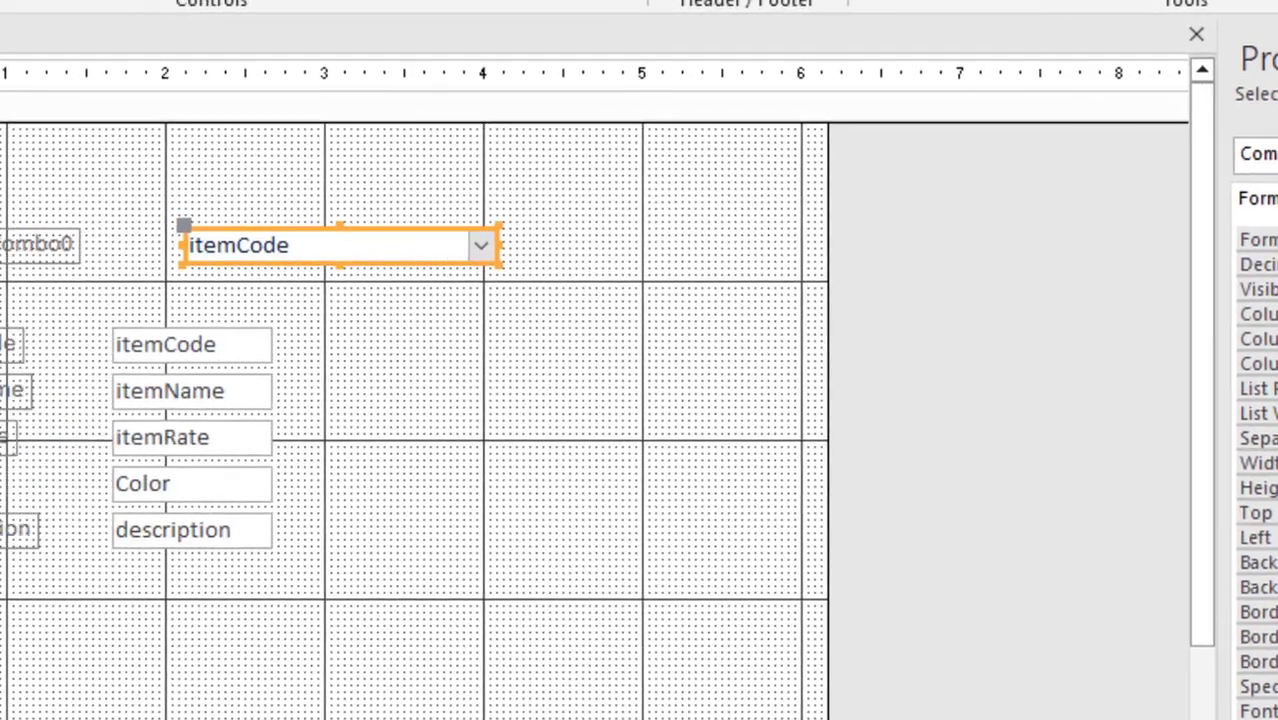
# Switch the form to Form view and check the combo box's list for the third item column.
pyautogui.press('F5')
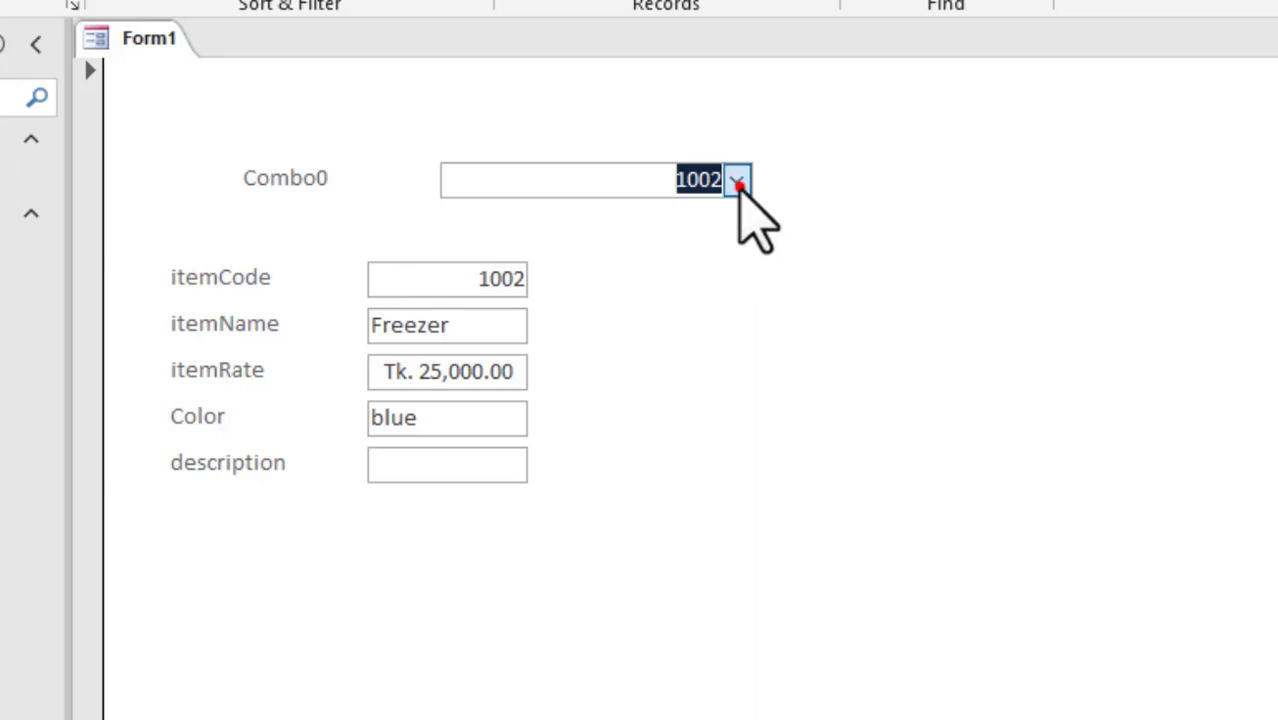
pyautogui.click(737, 182)
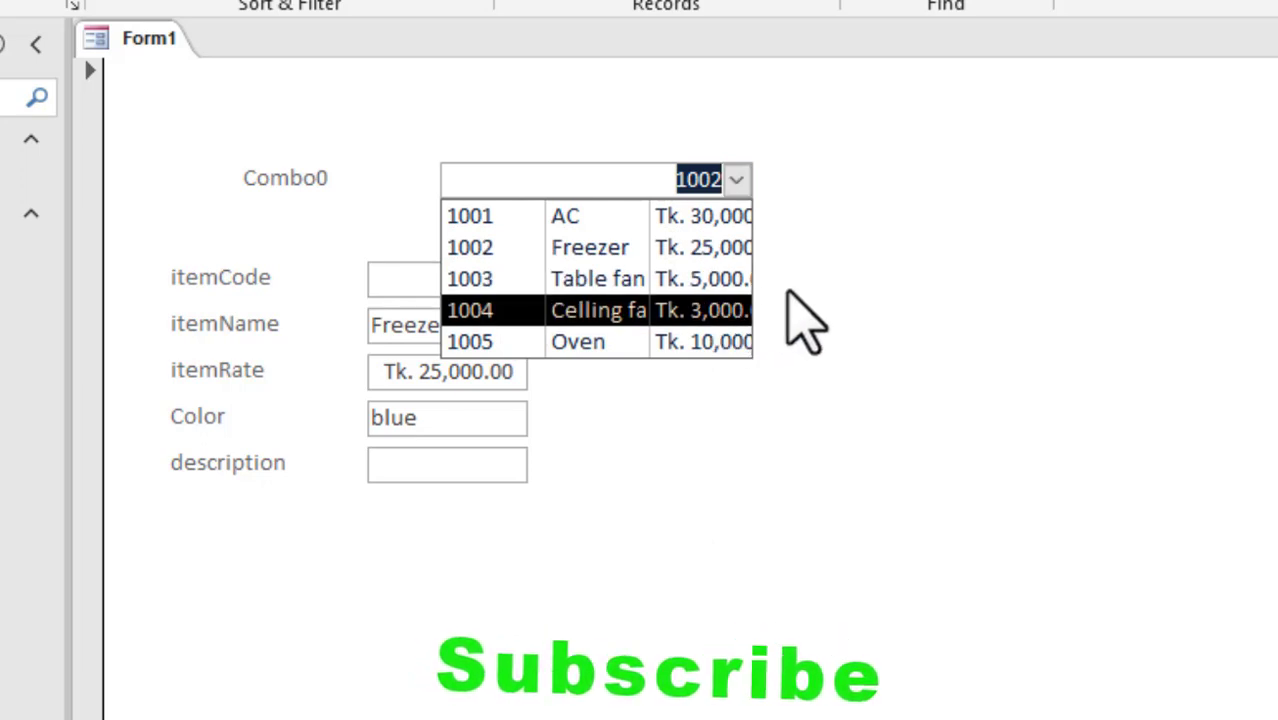
pyautogui.click(968, 183)
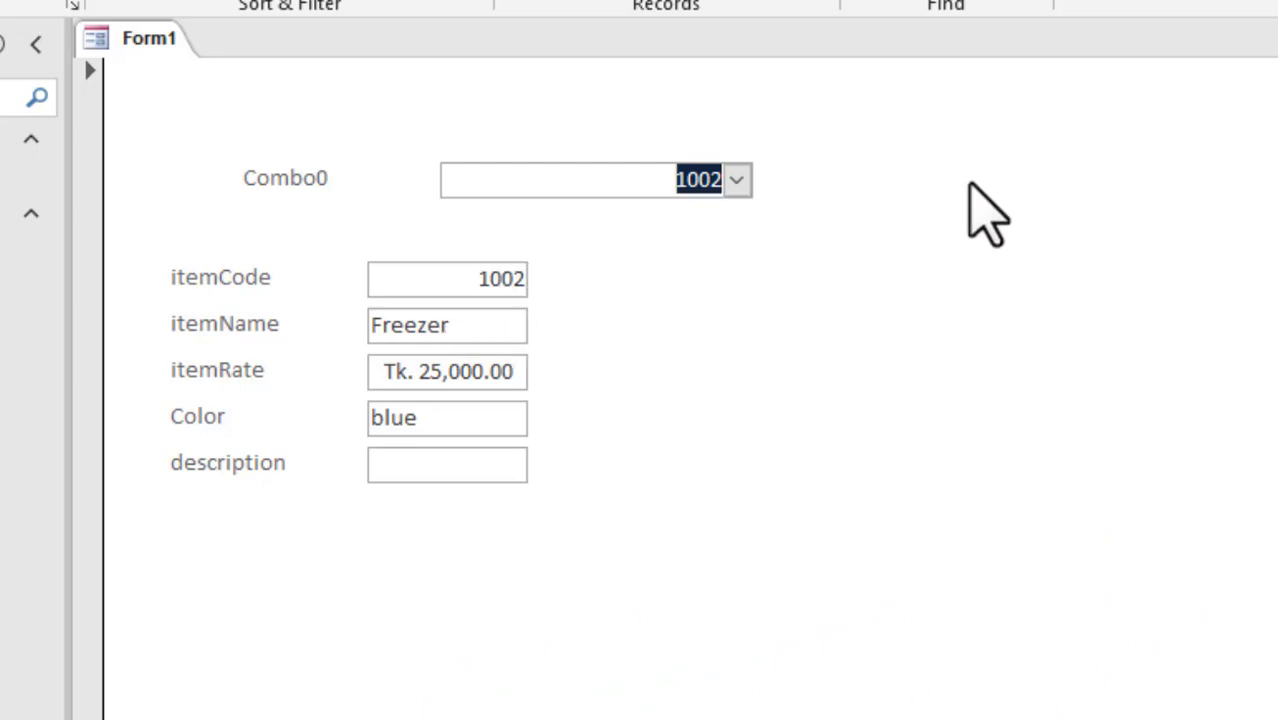
# Reopen the form in Design view and set the combo box's Column Count to 4.
pyautogui.rightClick(968, 183)
pyautogui.click(1062, 283)
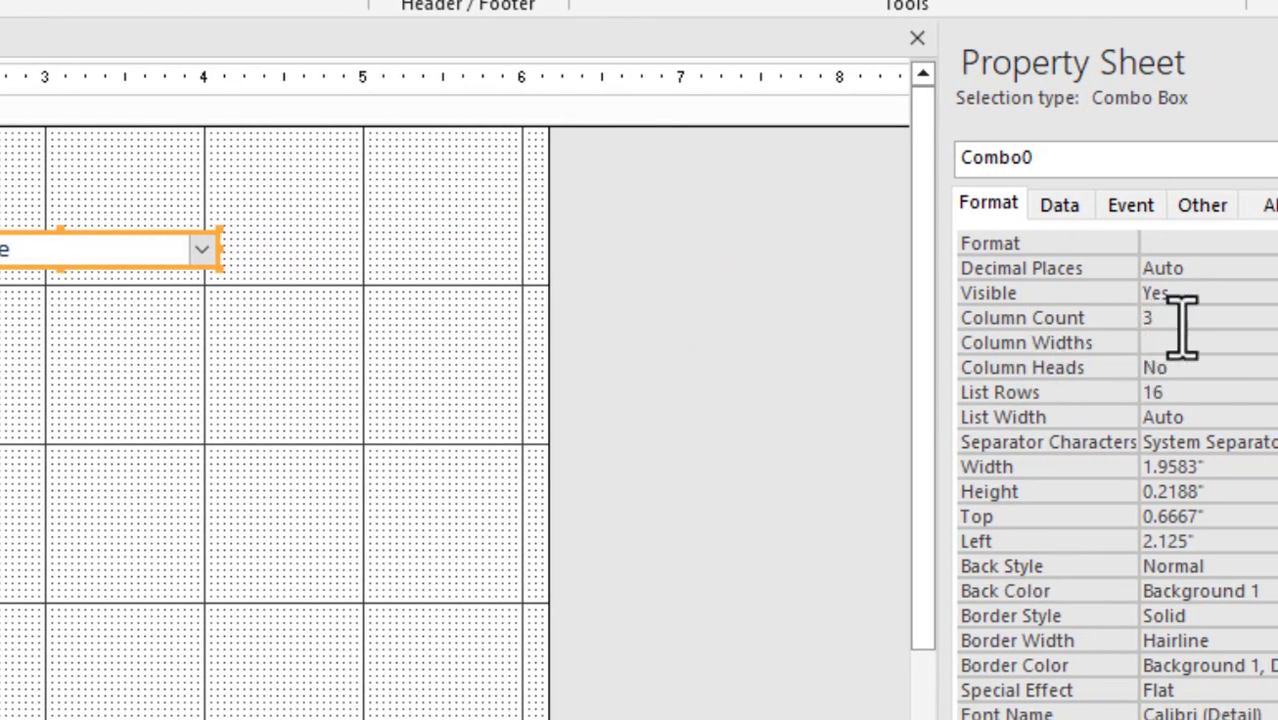
pyautogui.press('BackSpace')
# Show the form in Form view and examine the four columns in the combo box's list and how they fit.
pyautogui.press('F5')
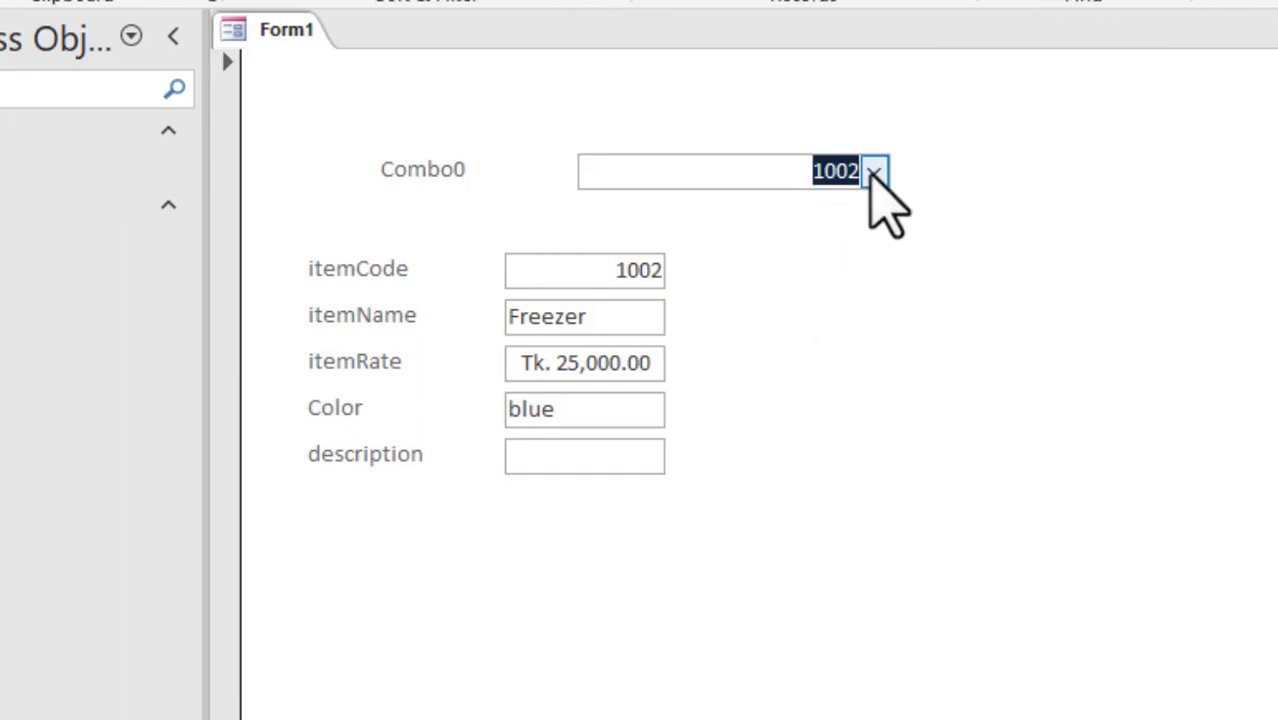
pyautogui.click(871, 166)
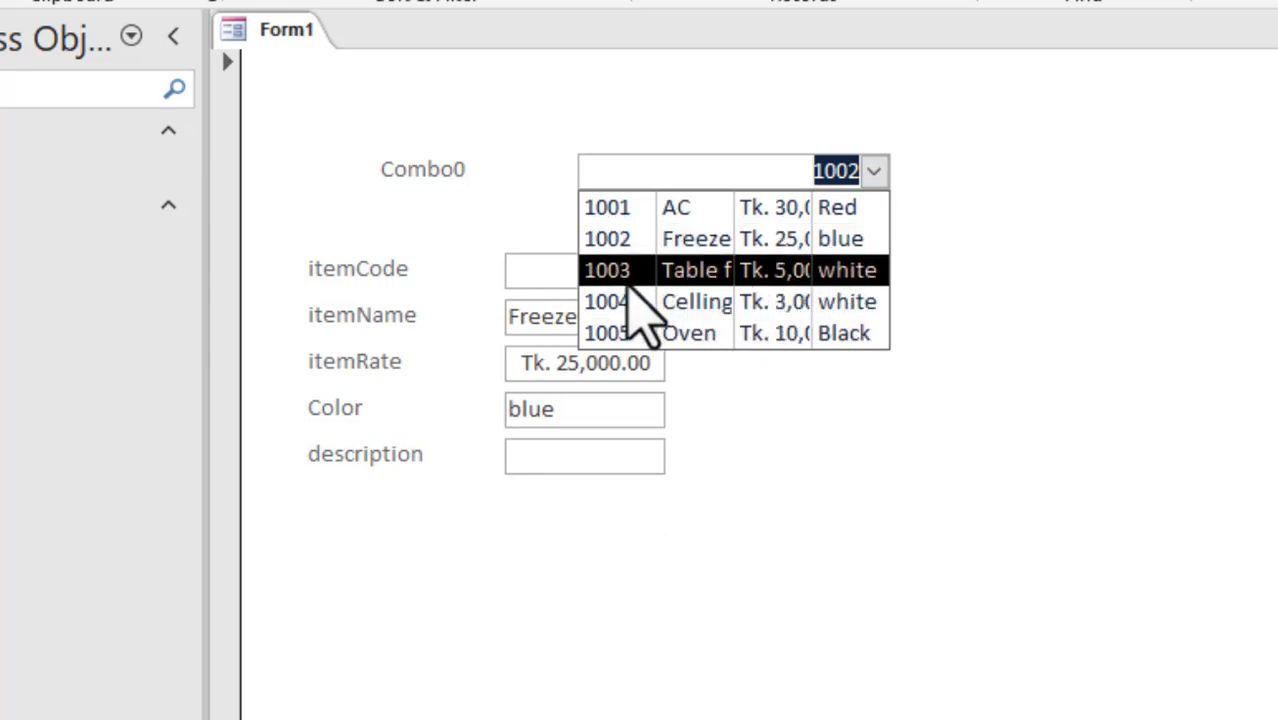
pyautogui.click(874, 172)
pyautogui.click(875, 172)
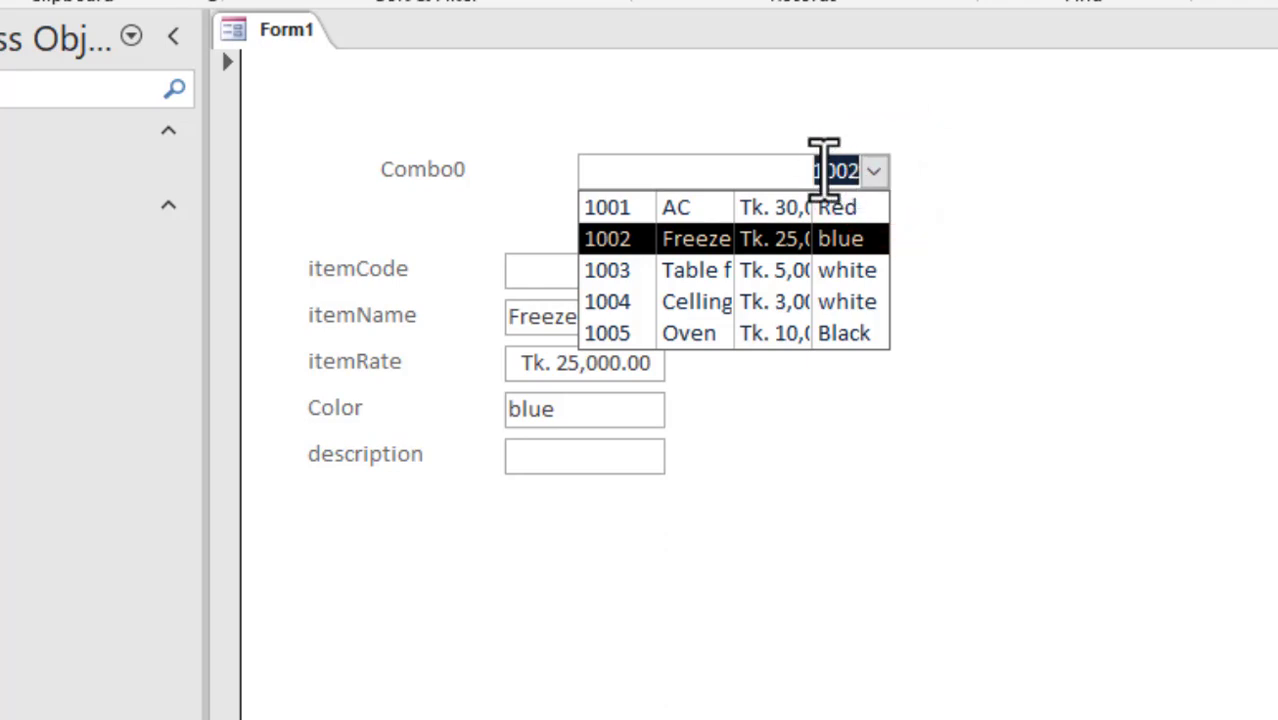
pyautogui.click(874, 172)
pyautogui.click(874, 172)
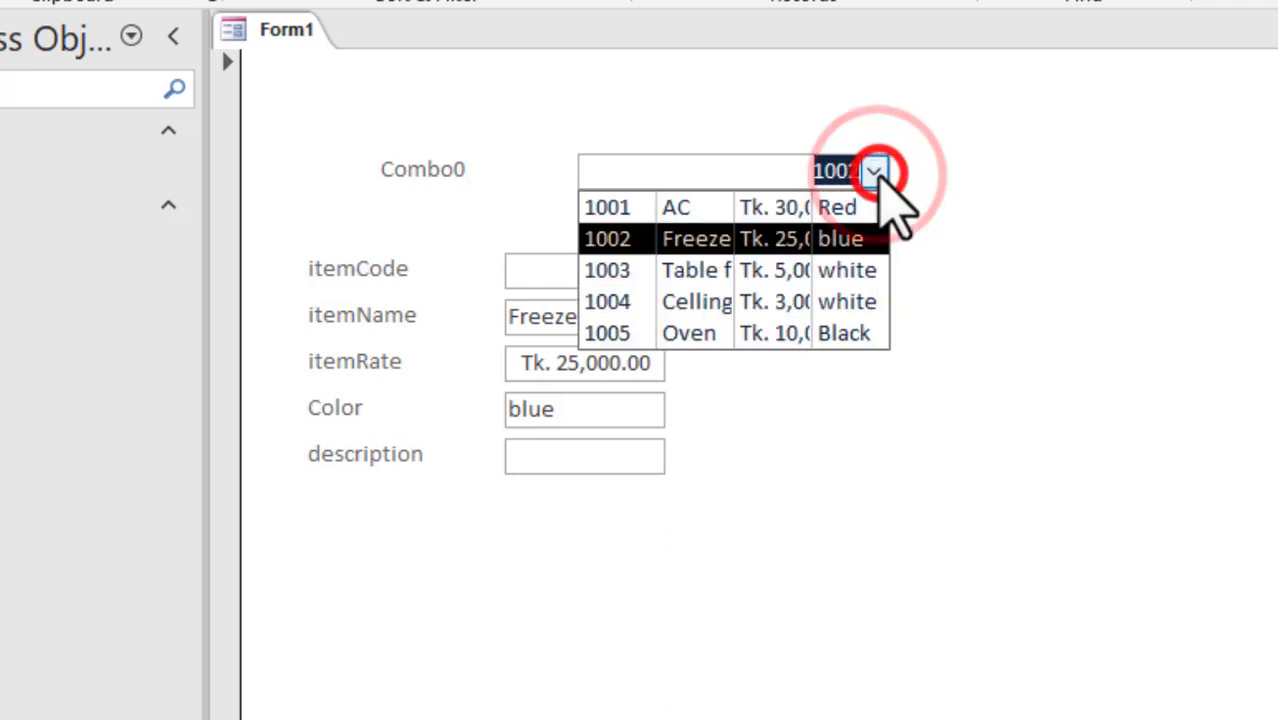
# Try to pick item 1003 Table fan in the combo box and return to Design view, and cancel the record edit.
pyautogui.click(820, 270)
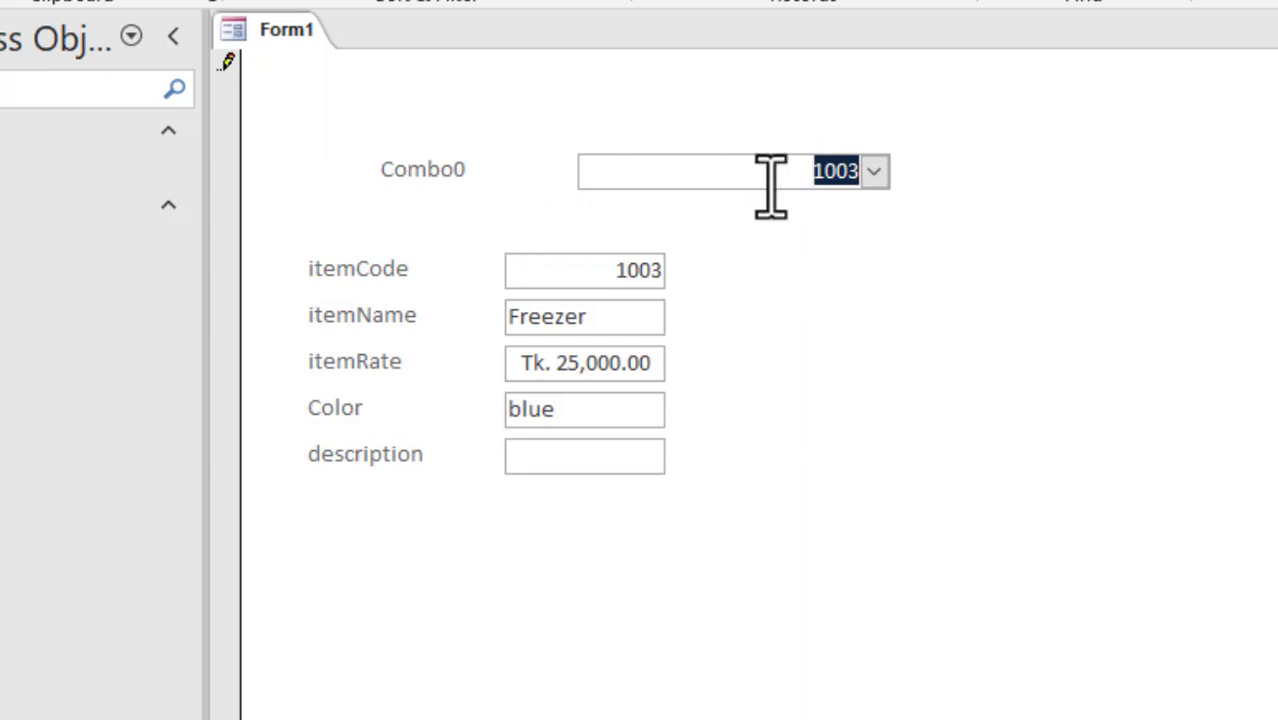
pyautogui.click(876, 173)
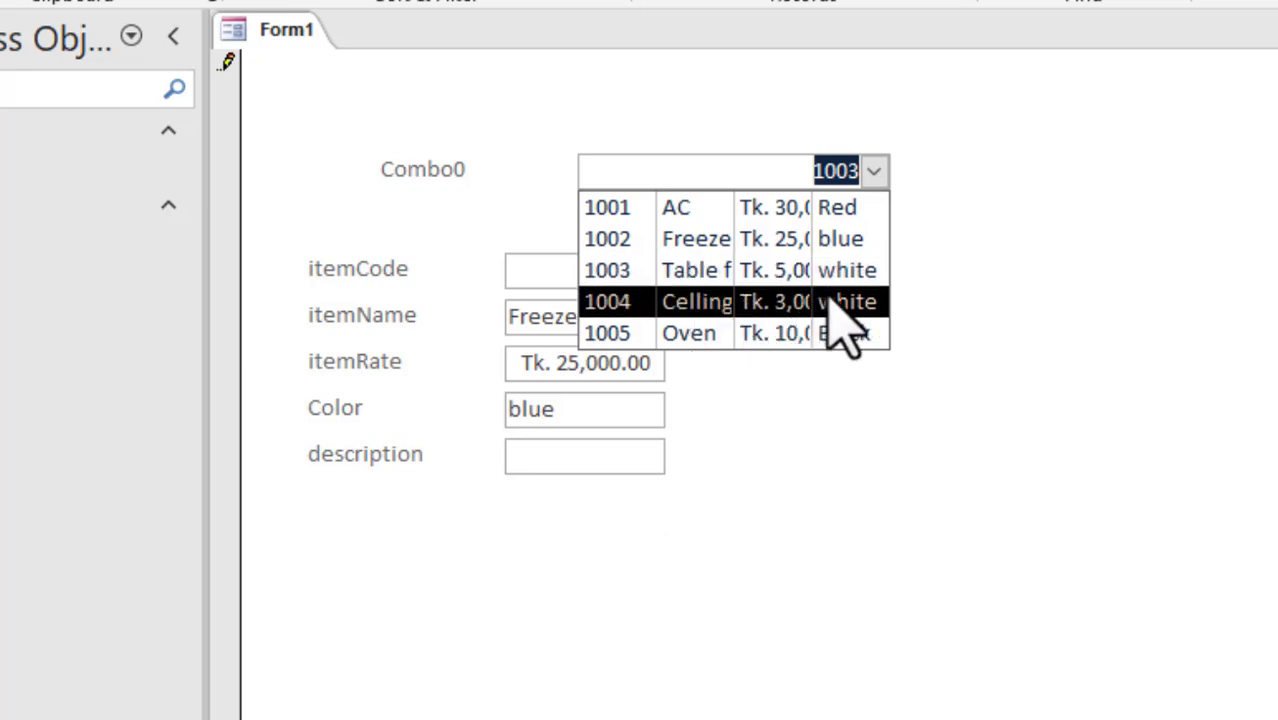
pyautogui.click(1033, 222)
pyautogui.rightClick(1022, 195)
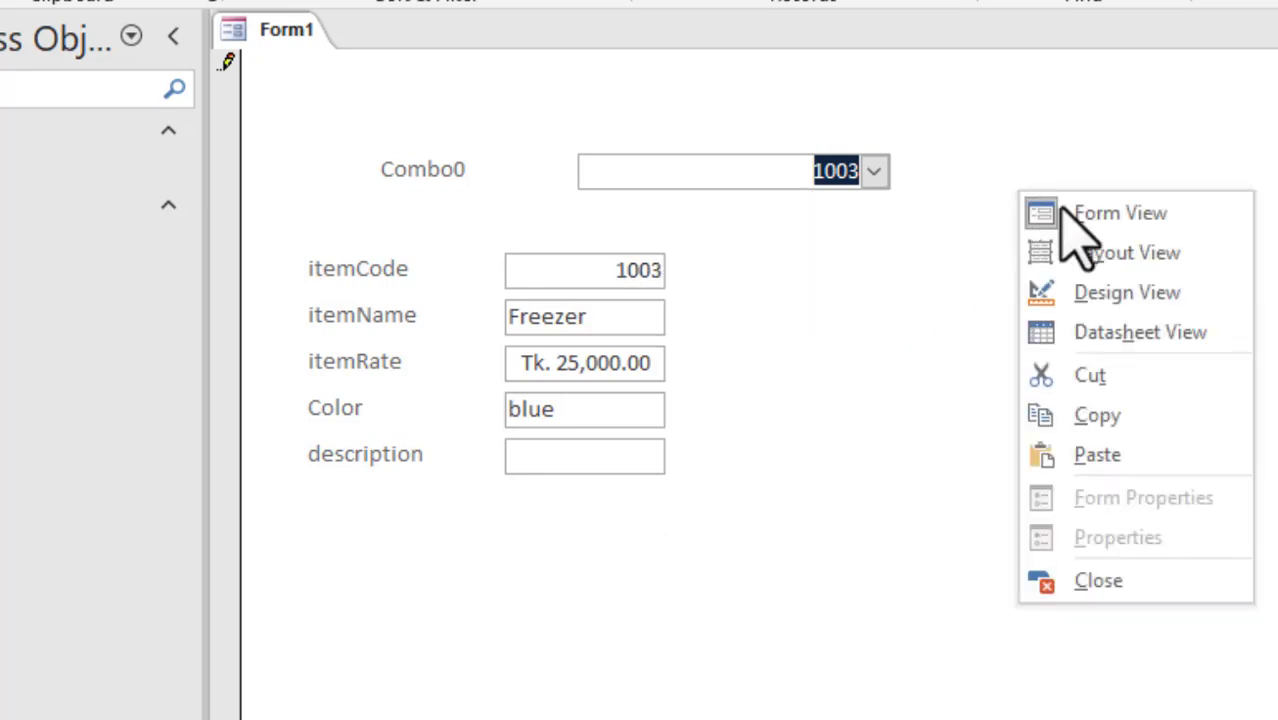
pyautogui.click(1107, 296)
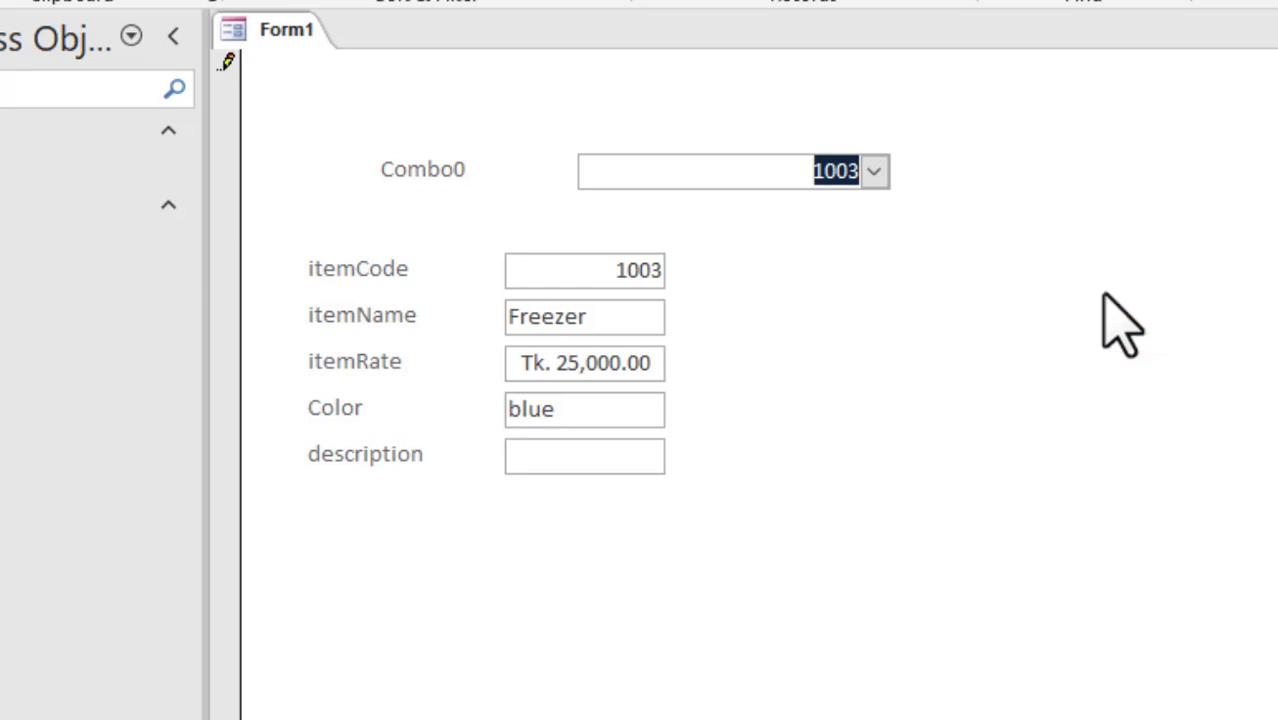
pyautogui.click(886, 501)
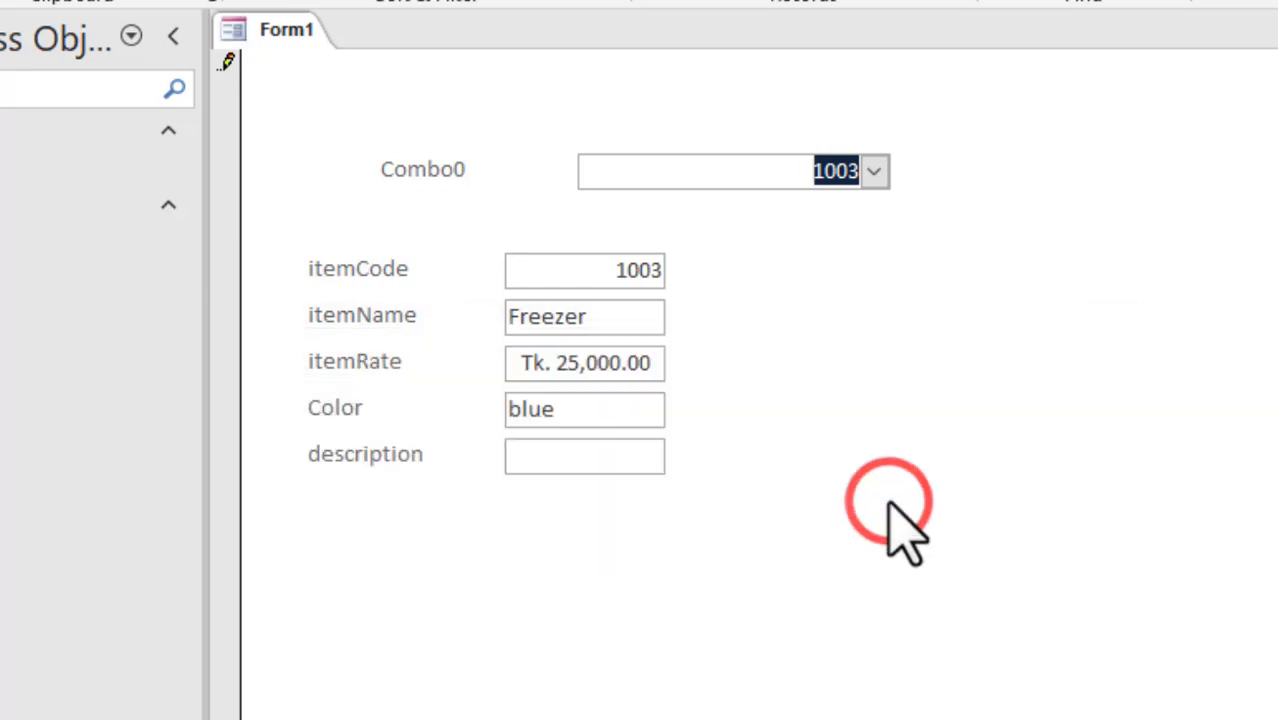
pyautogui.press('Escape')
# Open the form in Design view and set the combo box's Column Widths for its four columns.
pyautogui.rightClick(1070, 263)
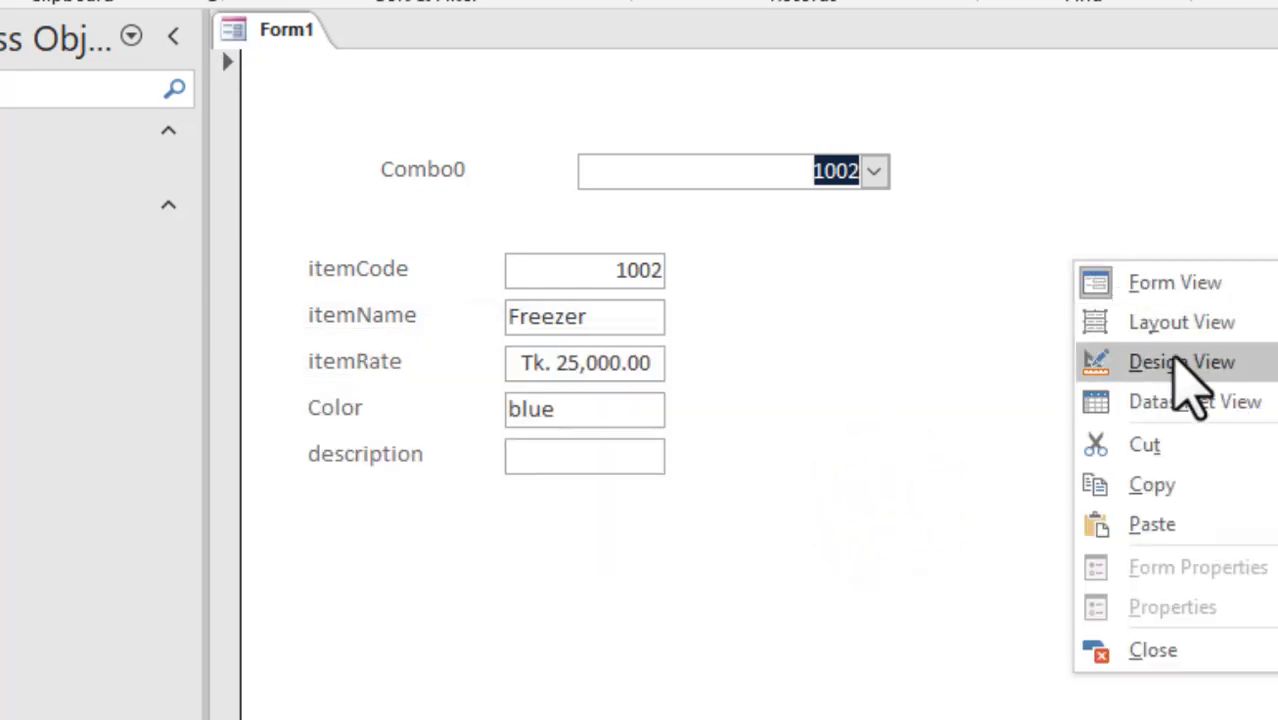
pyautogui.click(1177, 362)
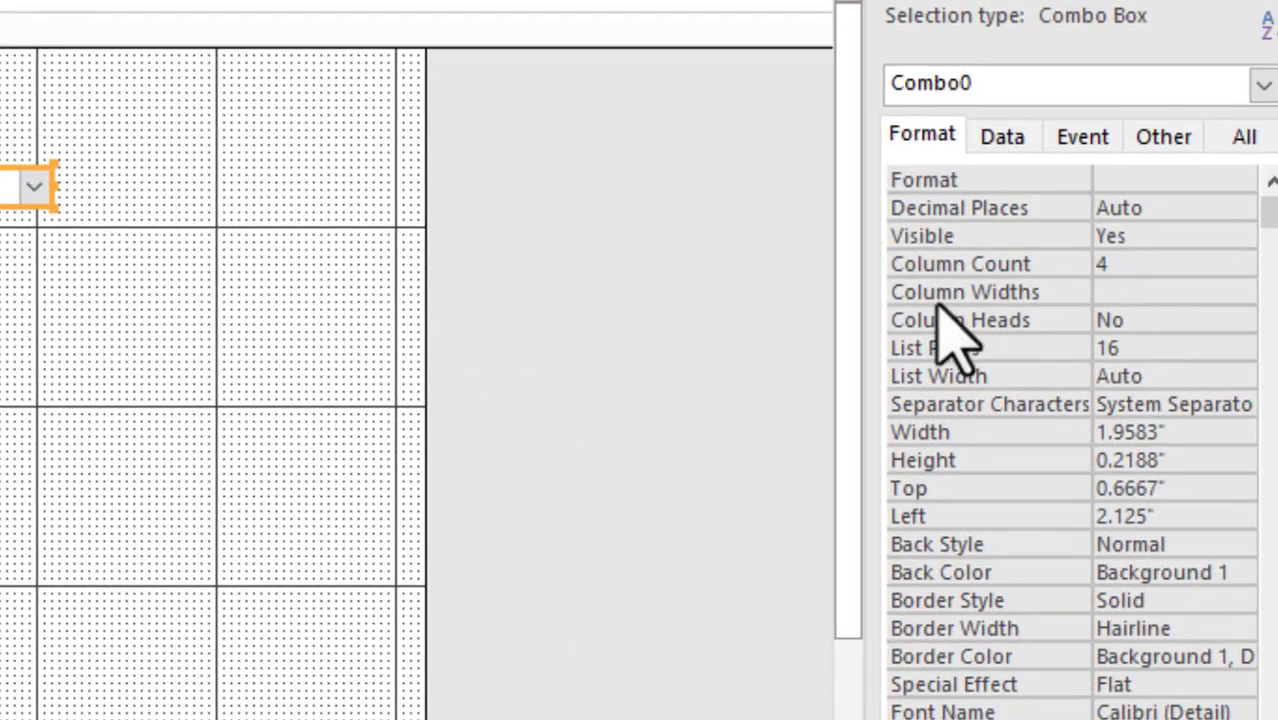
pyautogui.click(1114, 291)
pyautogui.click(1152, 270)
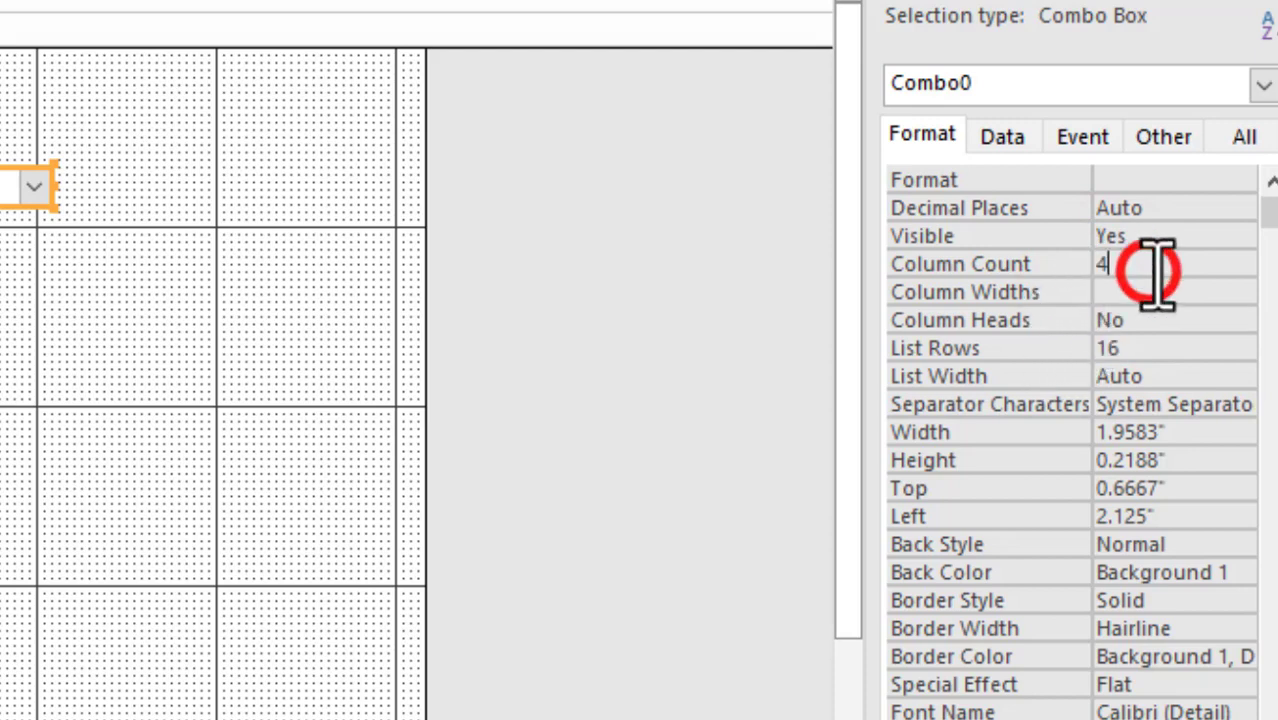
pyautogui.click(1152, 291)
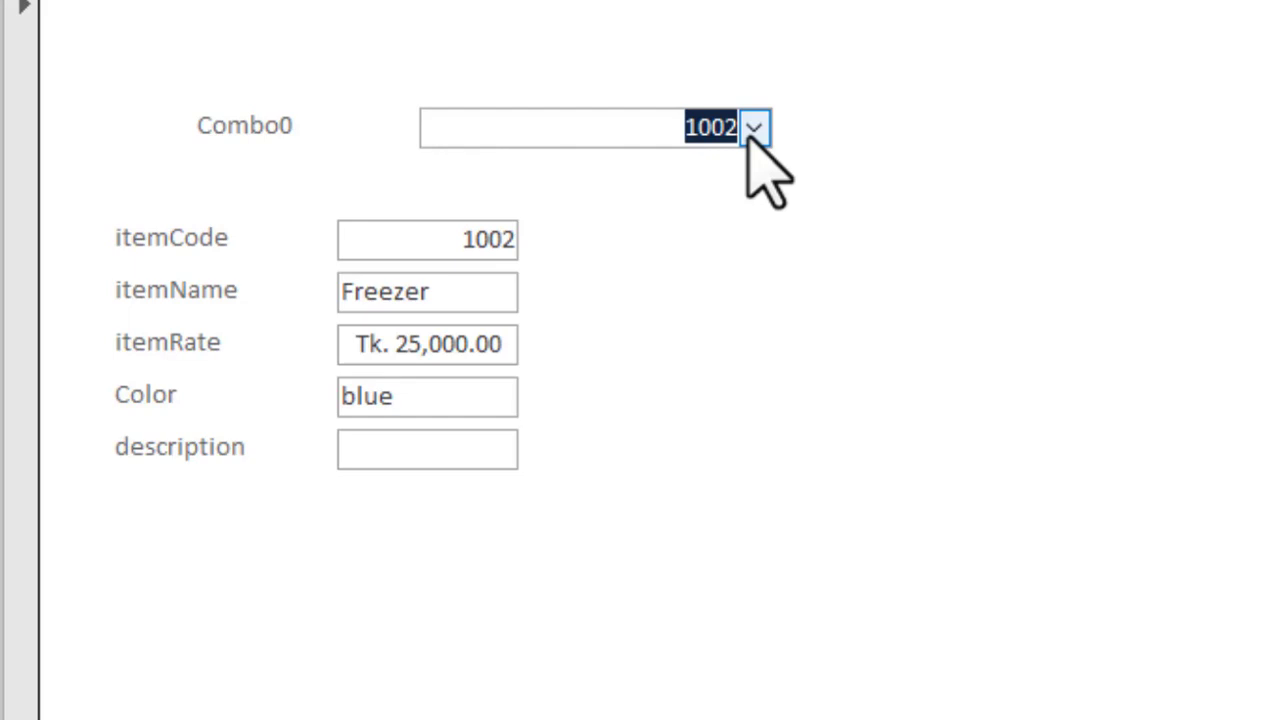
# Examine all columns of the combo box's list in Form view, from itemCode across to Color and back.
pyautogui.click(760, 128)
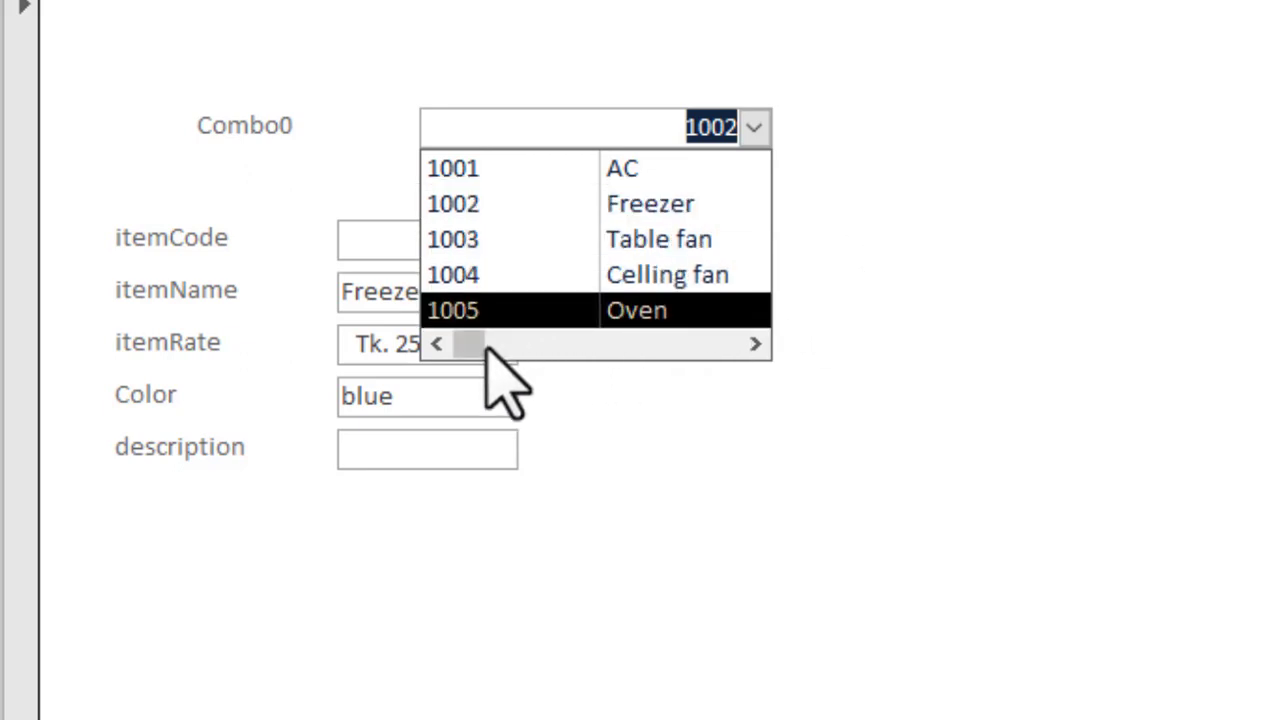
pyautogui.moveTo(476, 344); pyautogui.dragTo(678, 362)
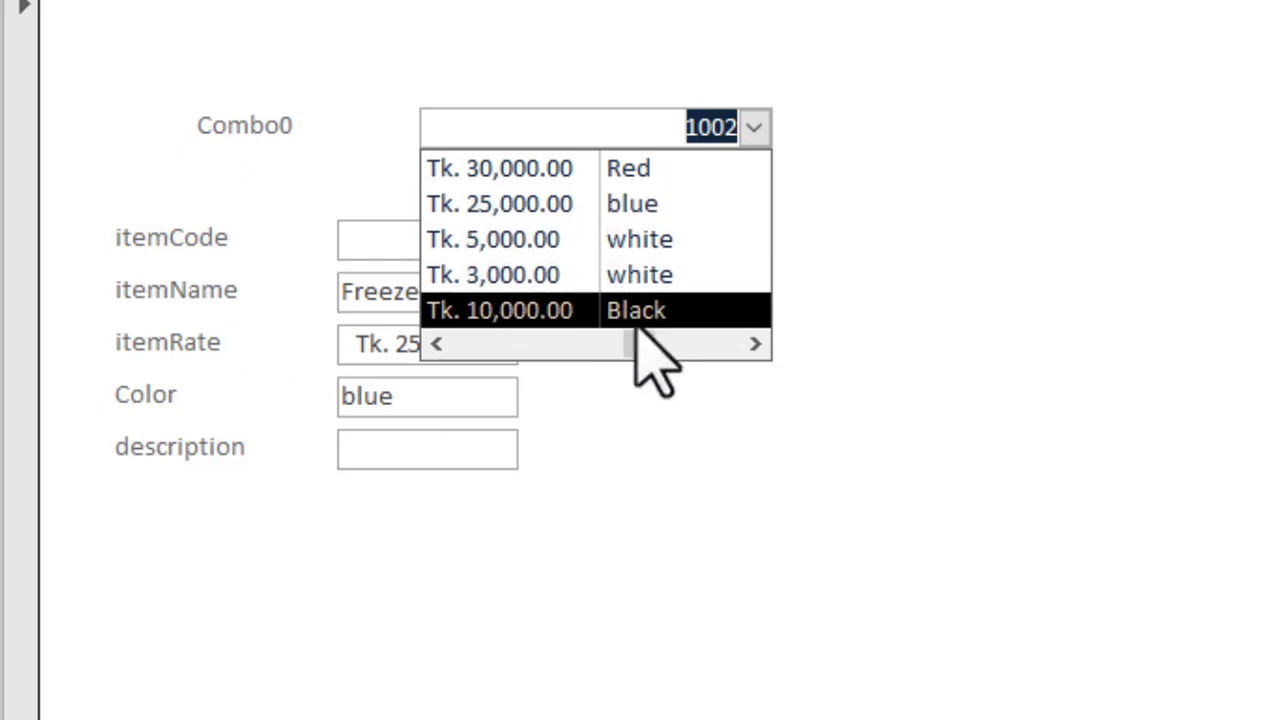
pyautogui.moveTo(646, 338); pyautogui.dragTo(570, 357)
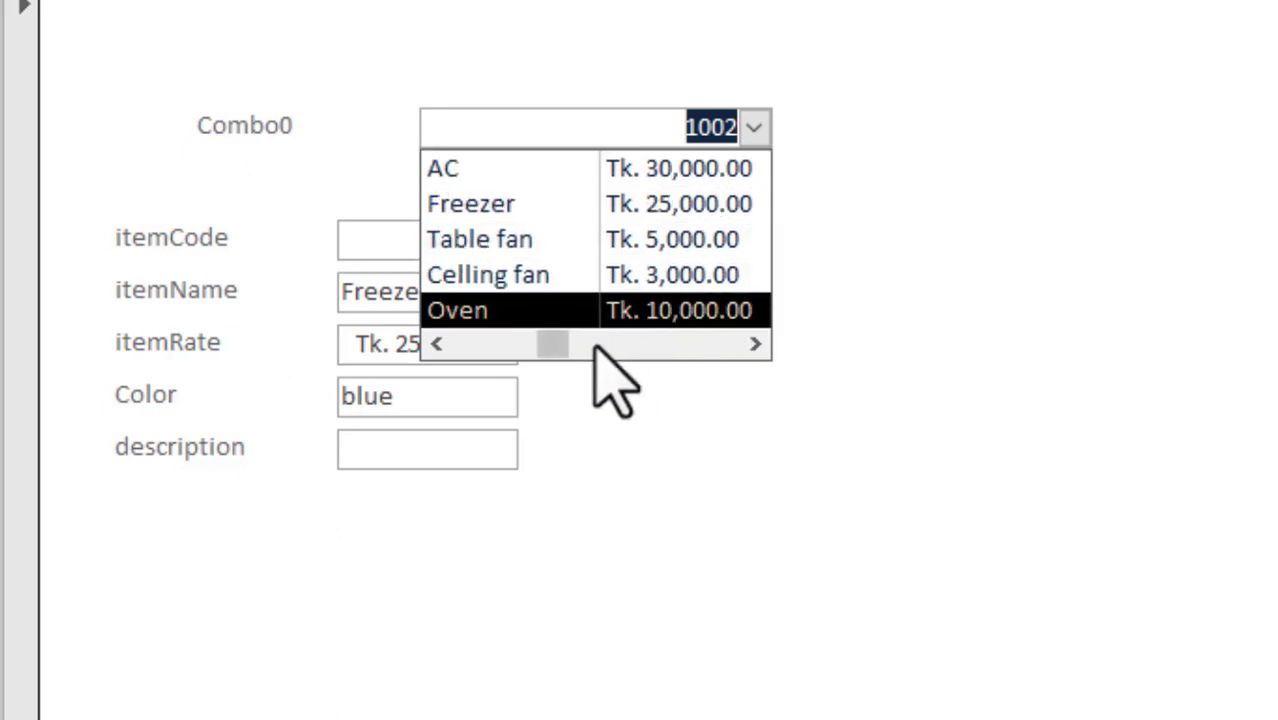
pyautogui.click(555, 345)
pyautogui.moveTo(555, 345); pyautogui.dragTo(420, 340)
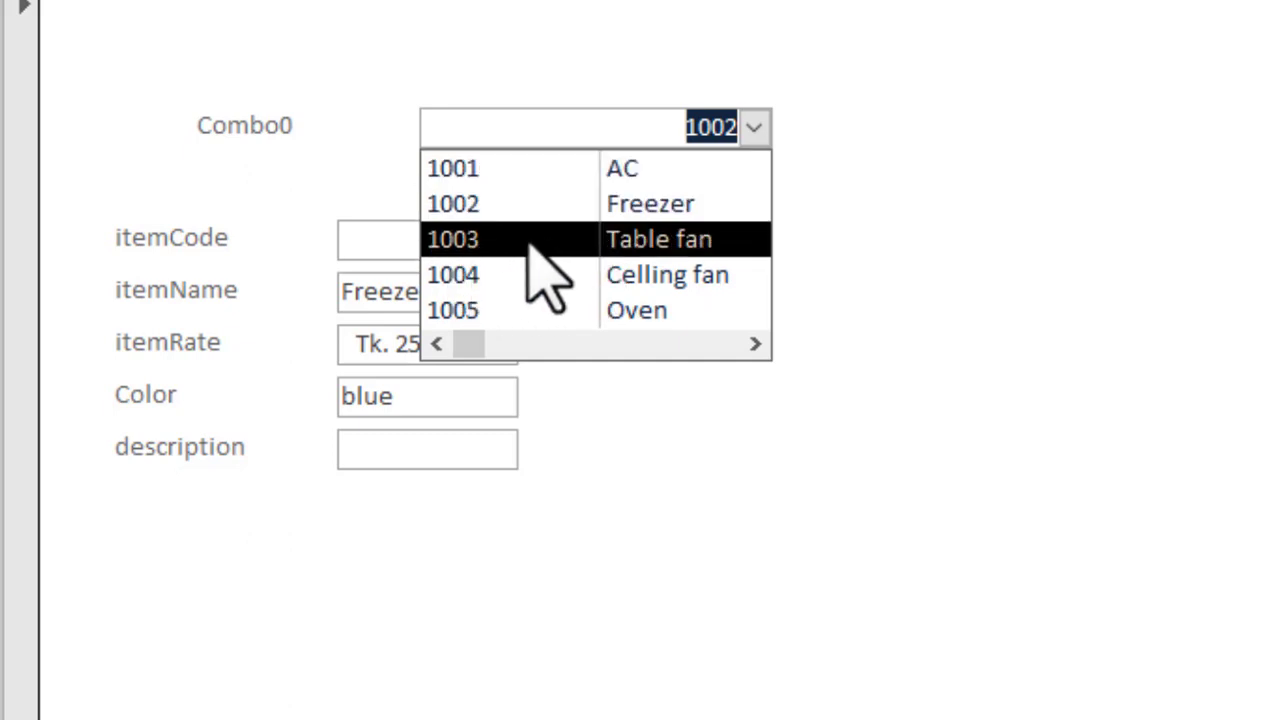
# Return the form to Design view and set the combo box's Column Widths to 0.5";1";1";1".
pyautogui.click(1124, 165)
pyautogui.rightClick(1130, 163)
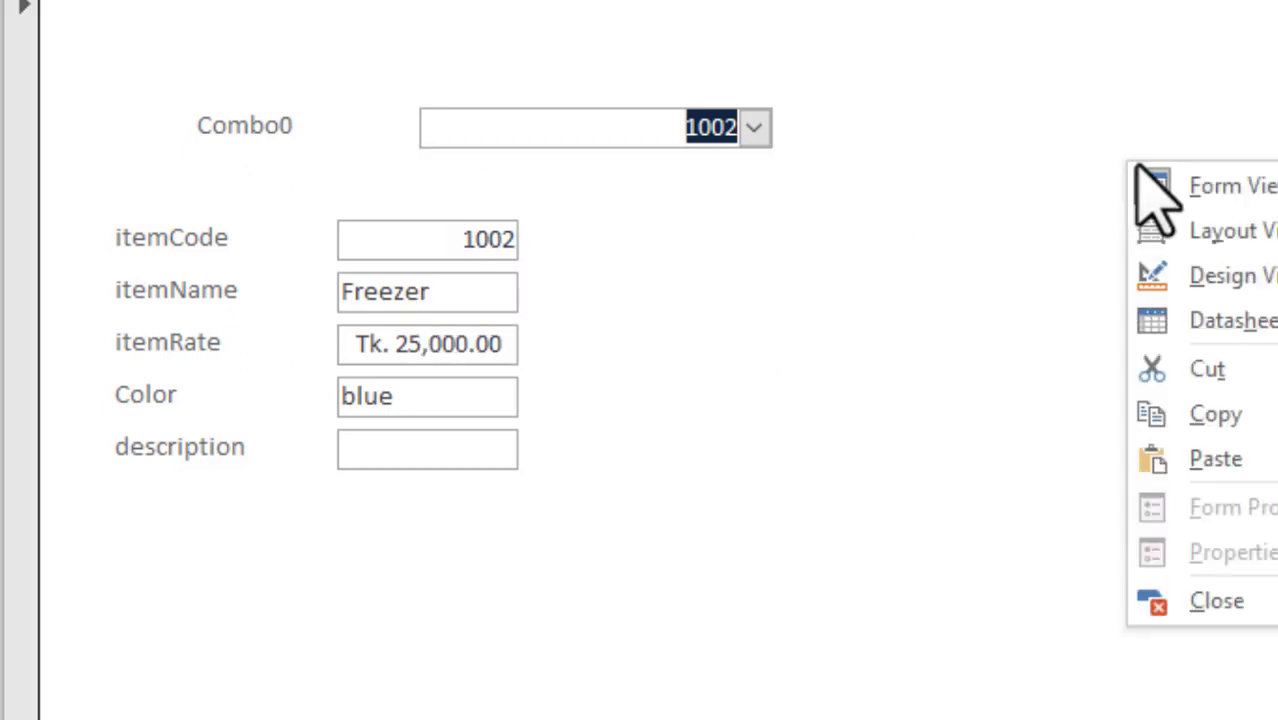
pyautogui.click(1222, 275)
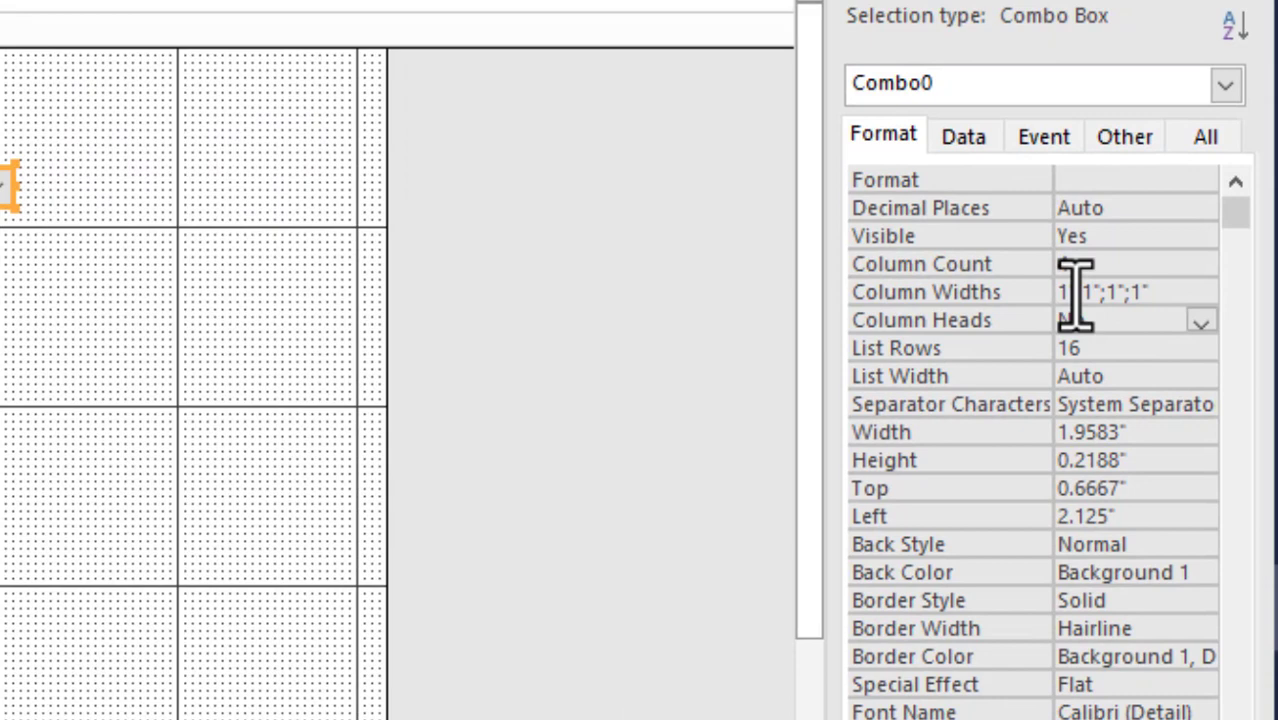
pyautogui.click(1068, 291)
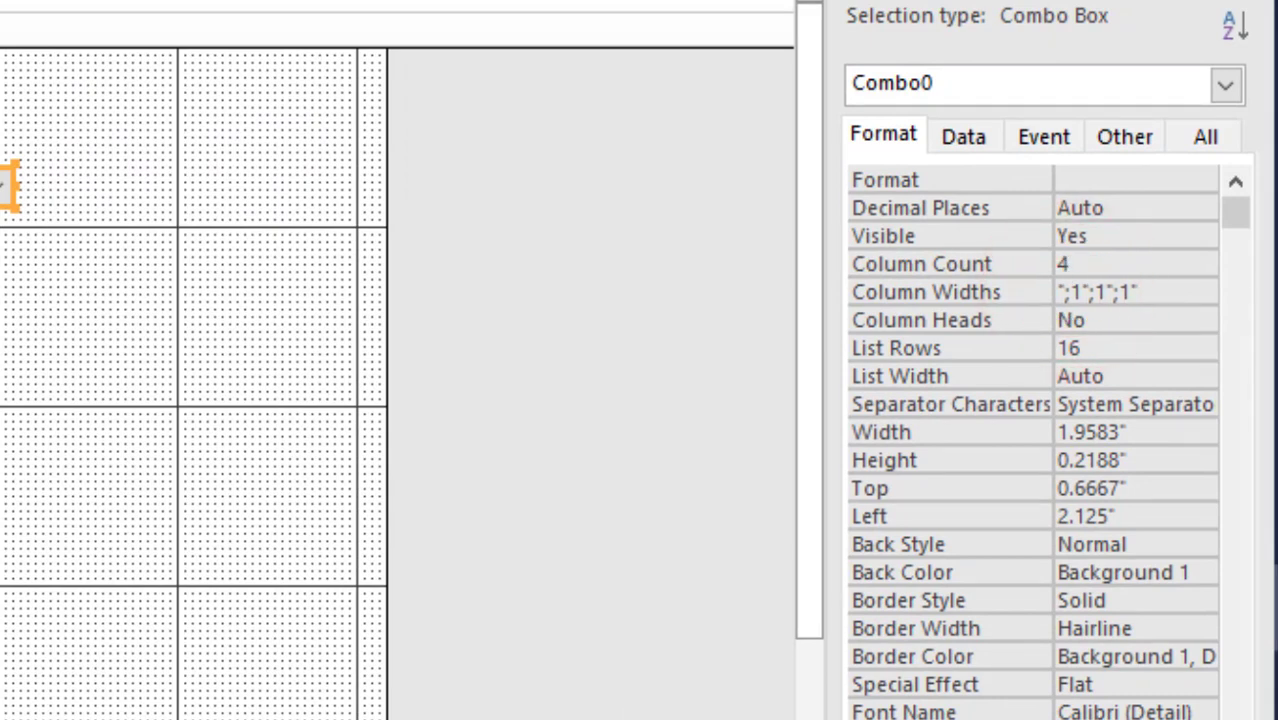
pyautogui.press('Return')
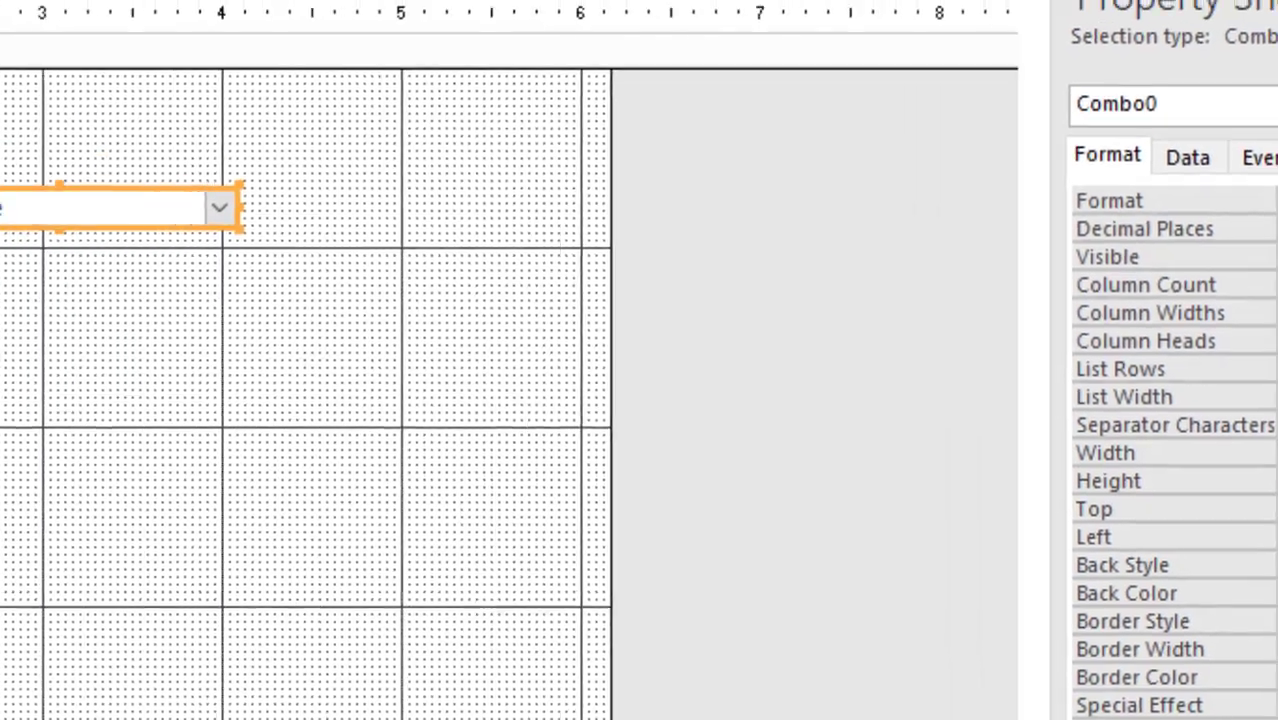
# Show the form in Form view and examine how the combo box's columns fit across its list.
pyautogui.press('F5')
pyautogui.click(821, 188)
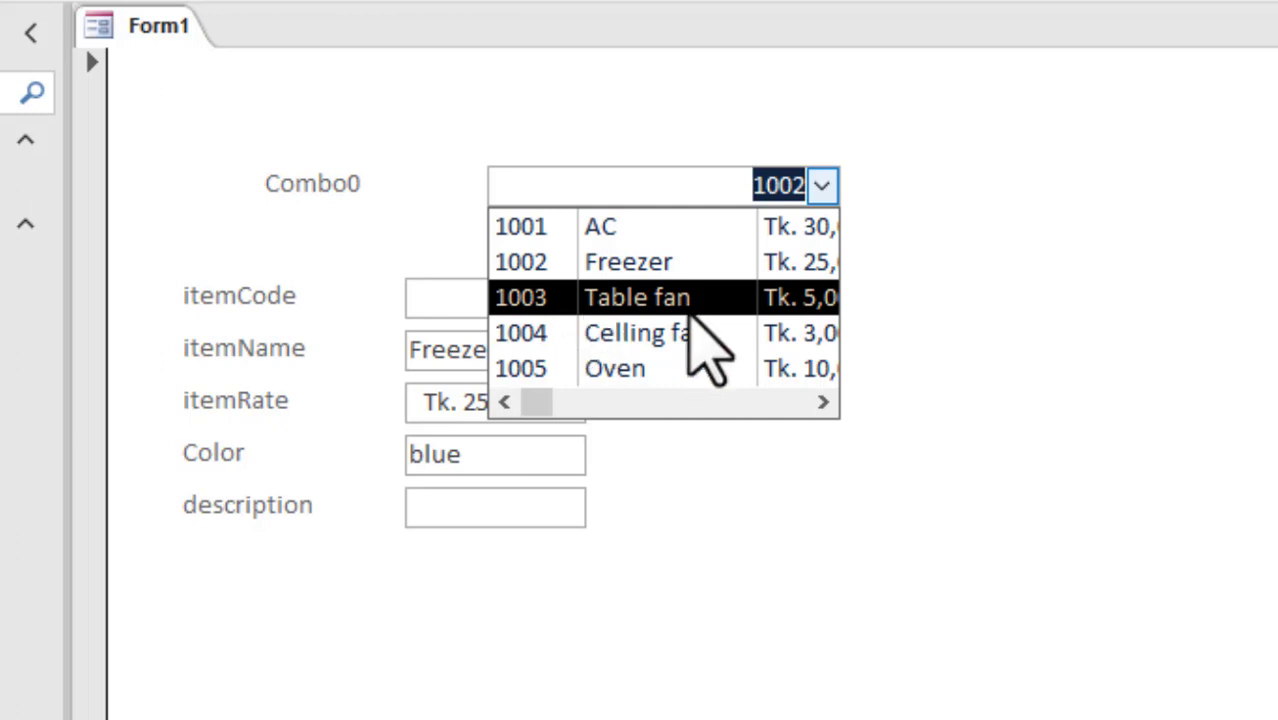
pyautogui.click(543, 403)
pyautogui.moveTo(566, 406); pyautogui.dragTo(520, 425)
# Return the form to Design view and set the combo box's List Width to 3.5".
pyautogui.rightClick(912, 132)
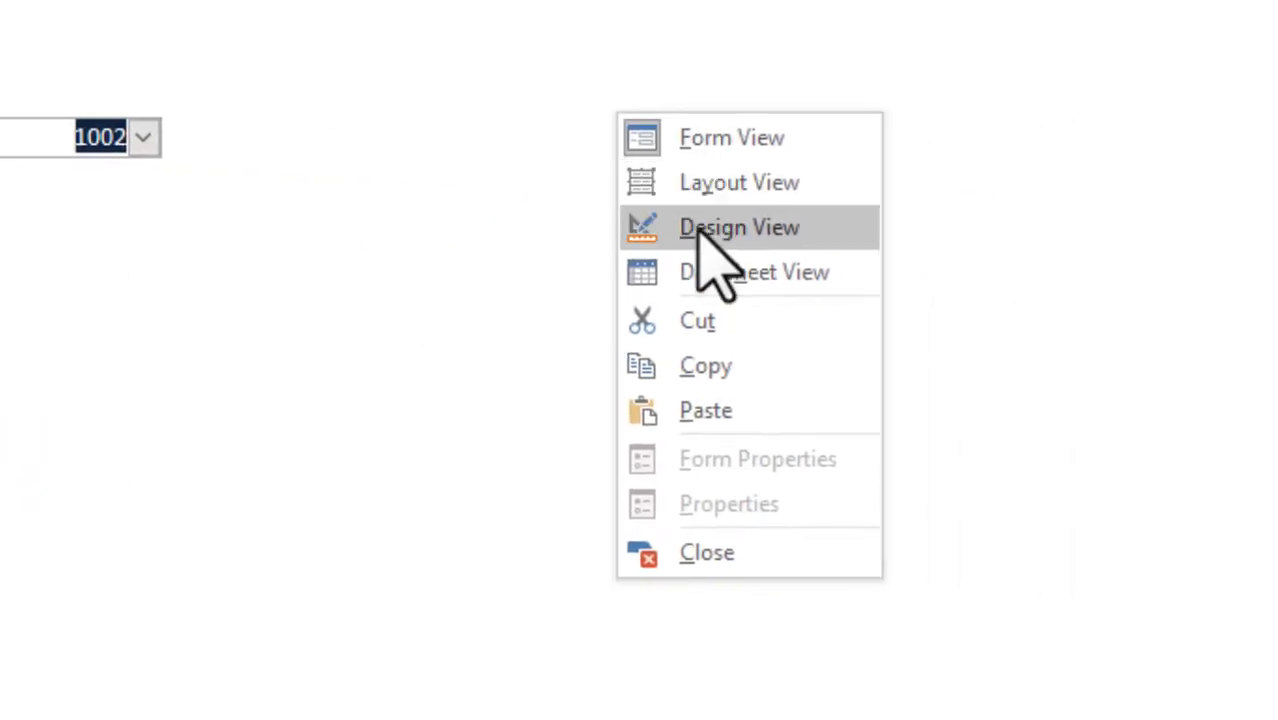
pyautogui.click(699, 232)
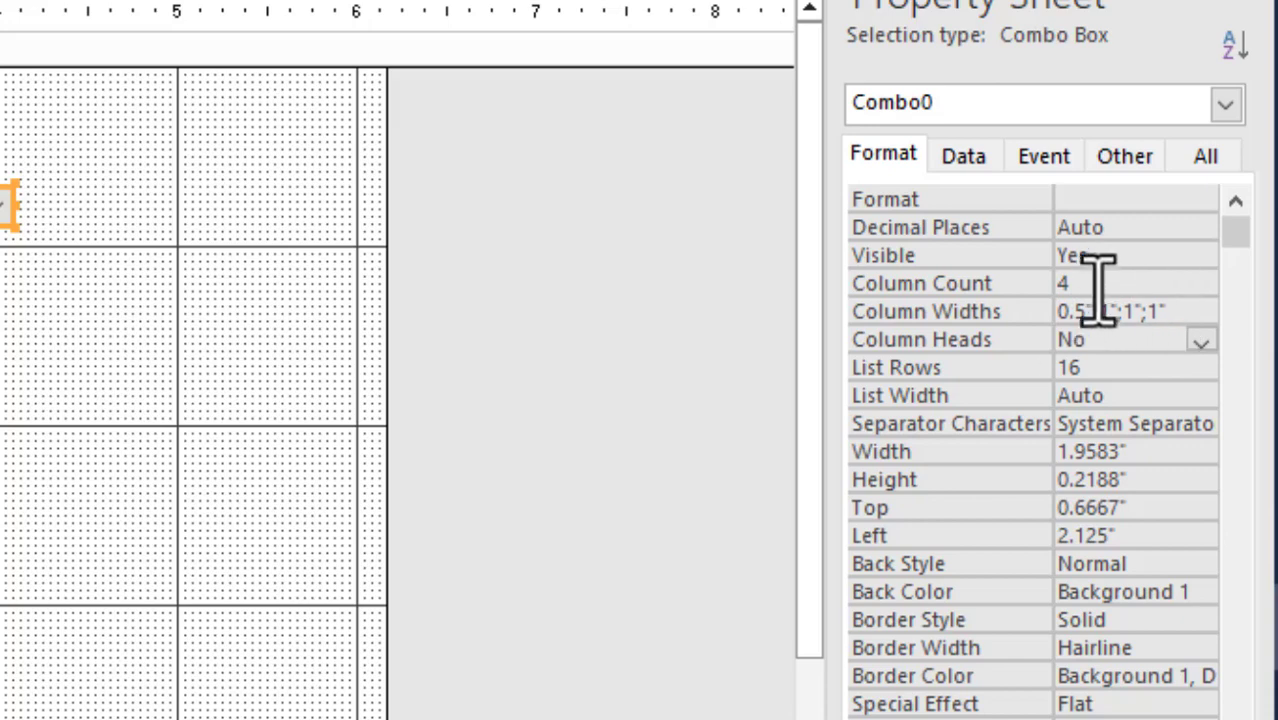
pyautogui.click(1098, 281)
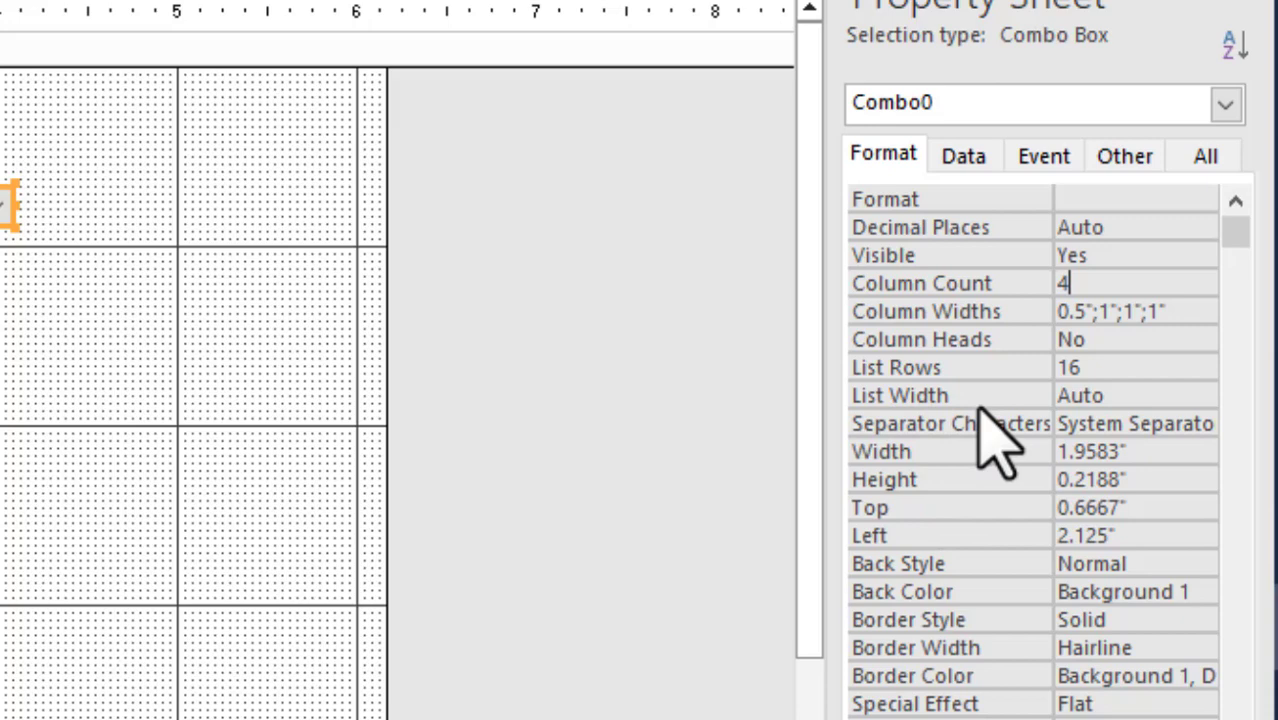
pyautogui.click(1145, 388)
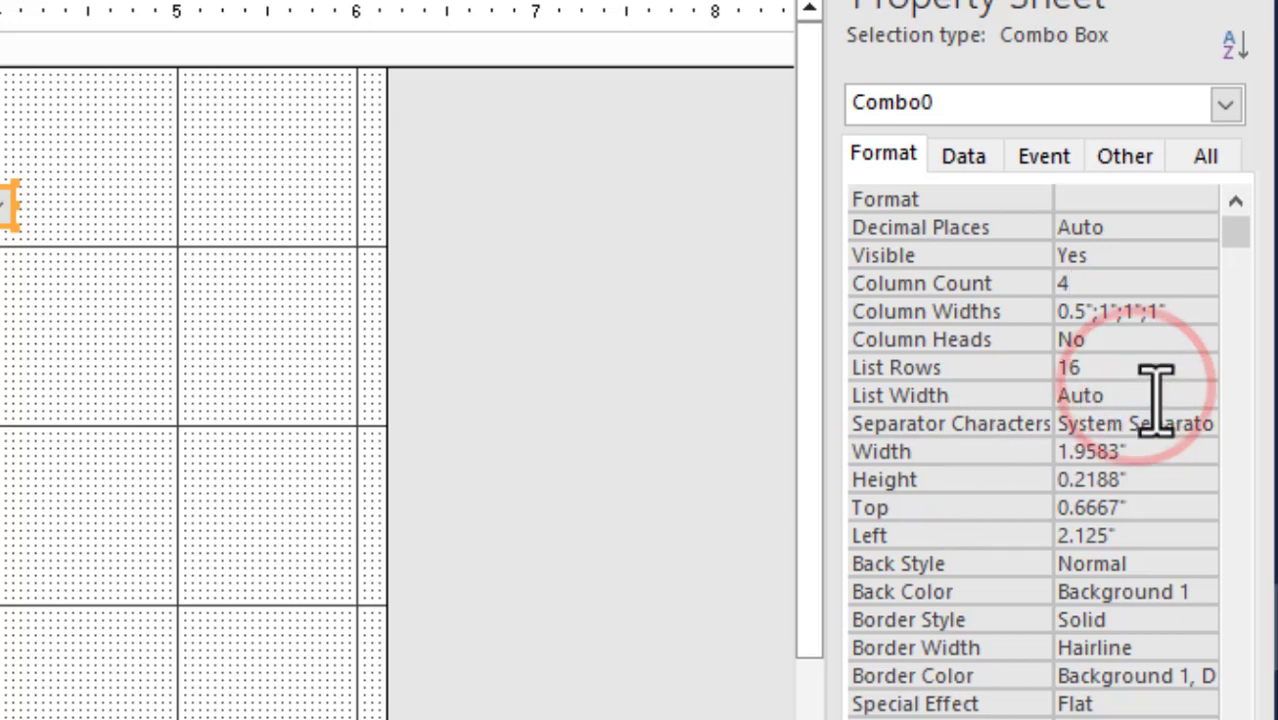
pyautogui.doubleClick(1150, 396)
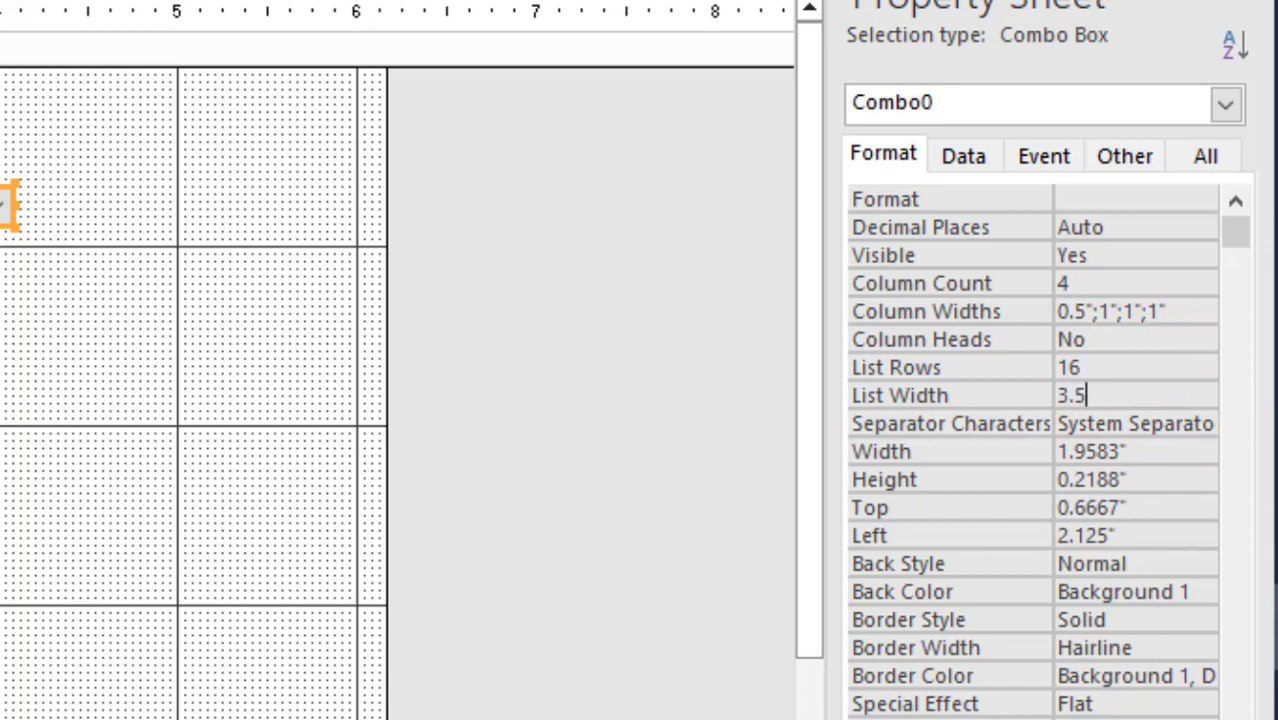
pyautogui.press('Return')
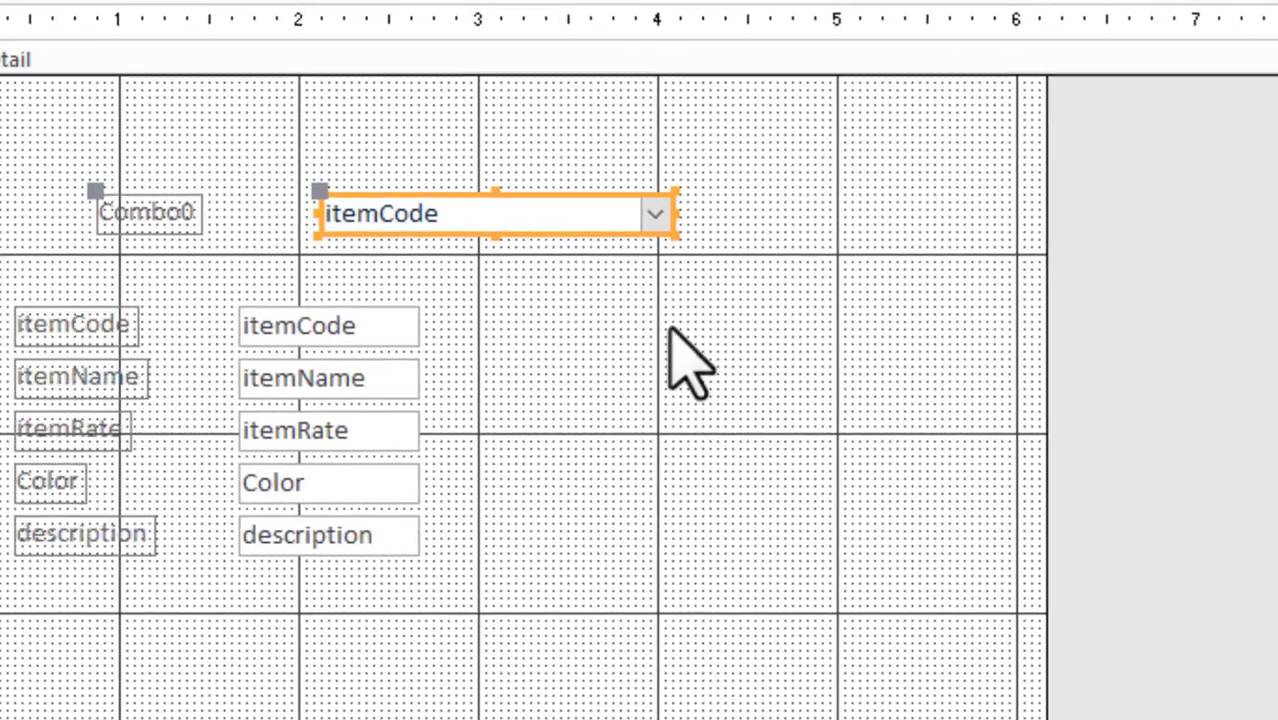
# Open the combo box's list in Form view and check whether all four columns fit without scrolling.
pyautogui.press('F5')
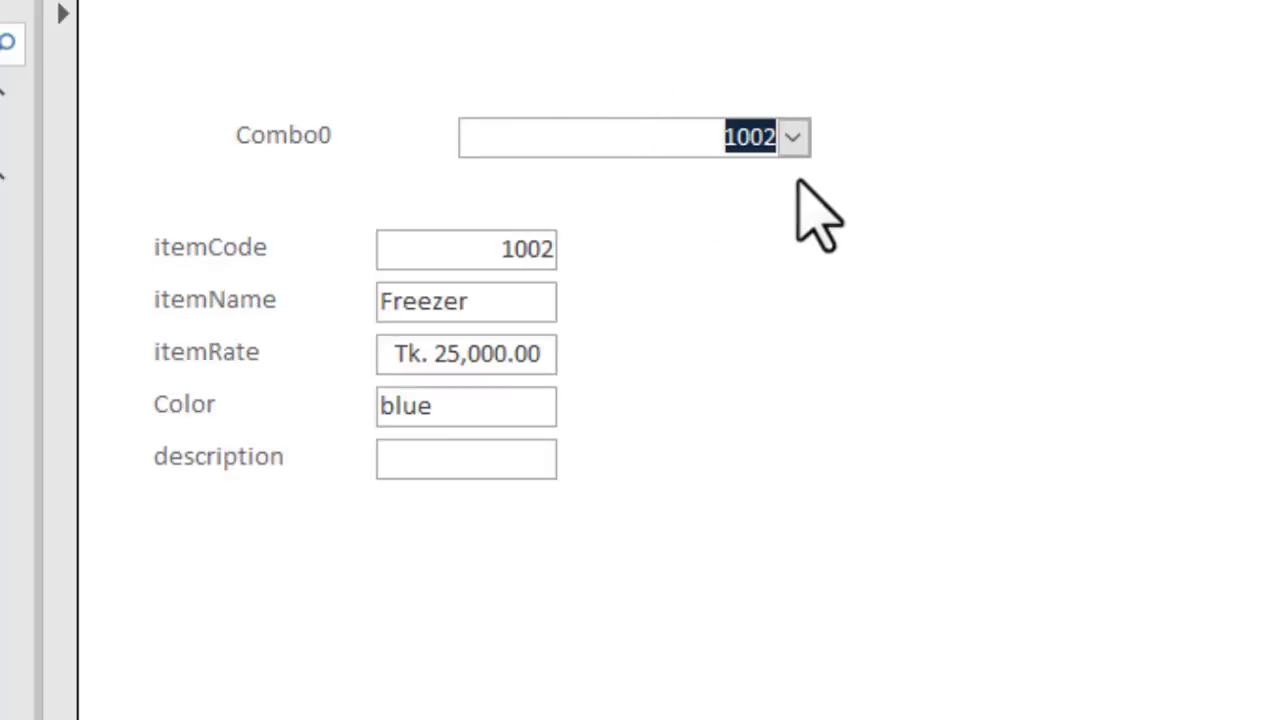
pyautogui.click(792, 138)
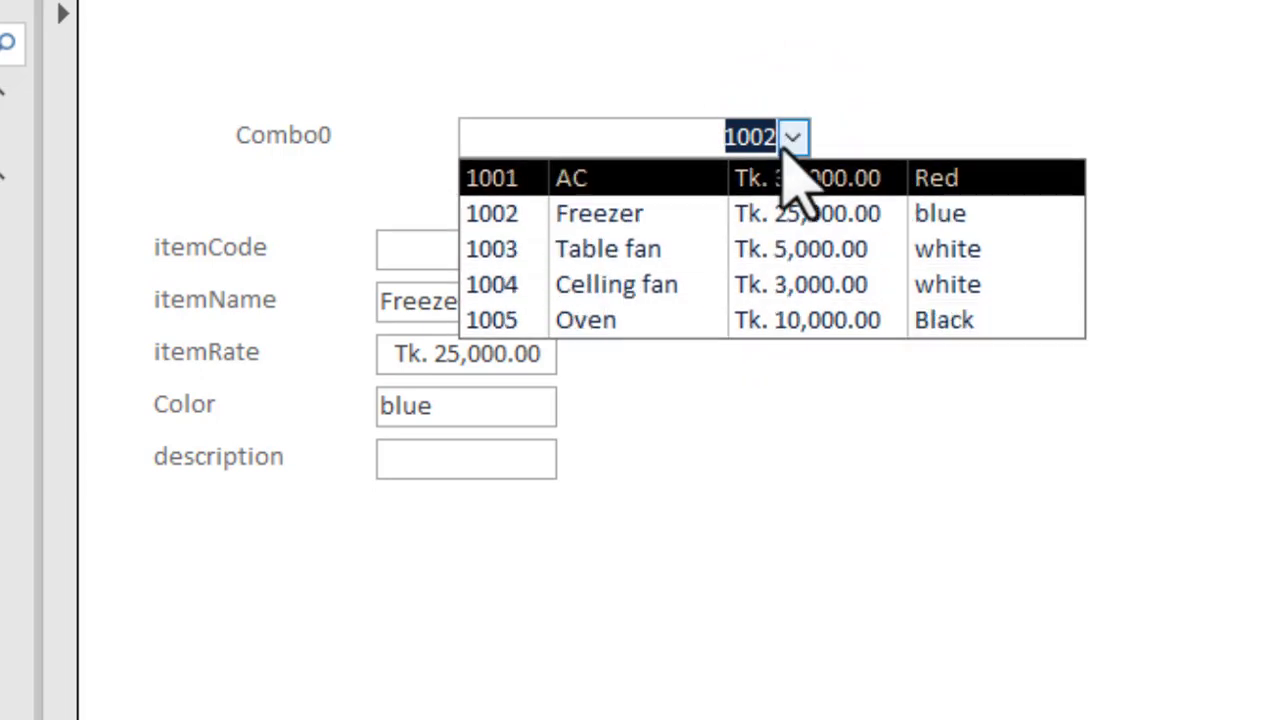
pyautogui.click(802, 134)
pyautogui.click(802, 134)
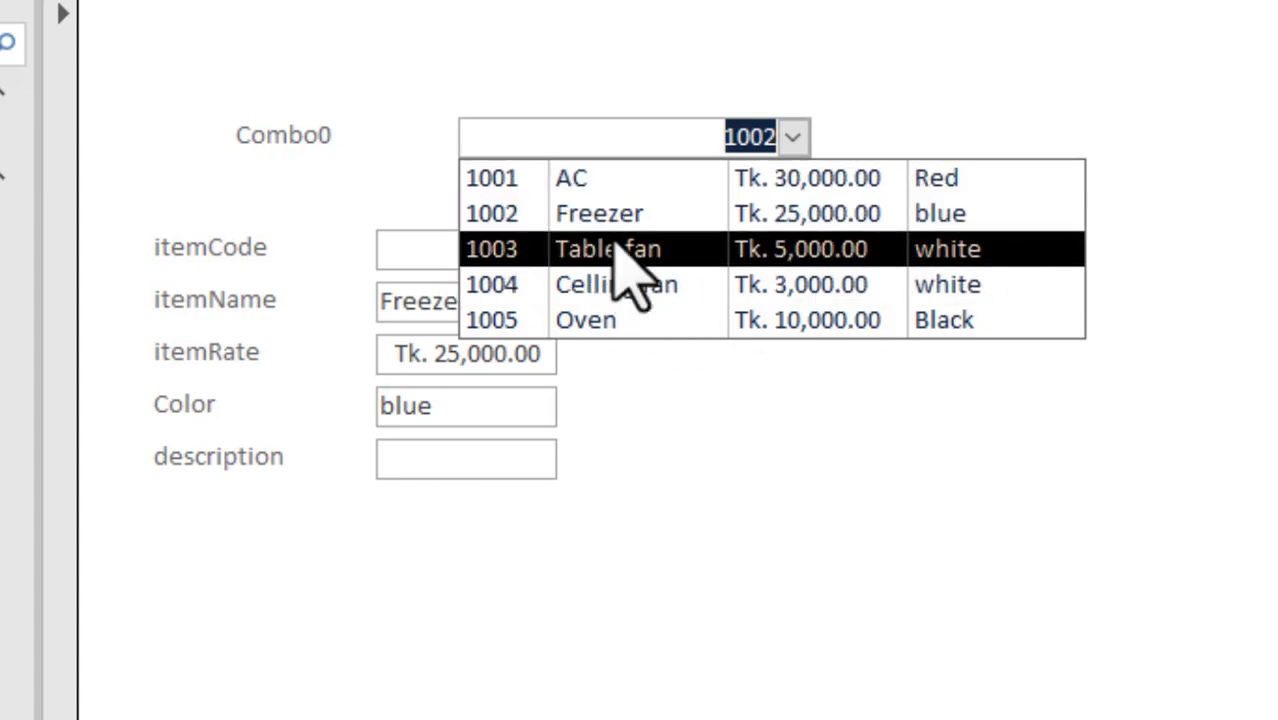
# Set the combo box's Column Heads to Yes in Design view and show its list in Form view.
pyautogui.rightClick(847, 157)
pyautogui.click(910, 257)
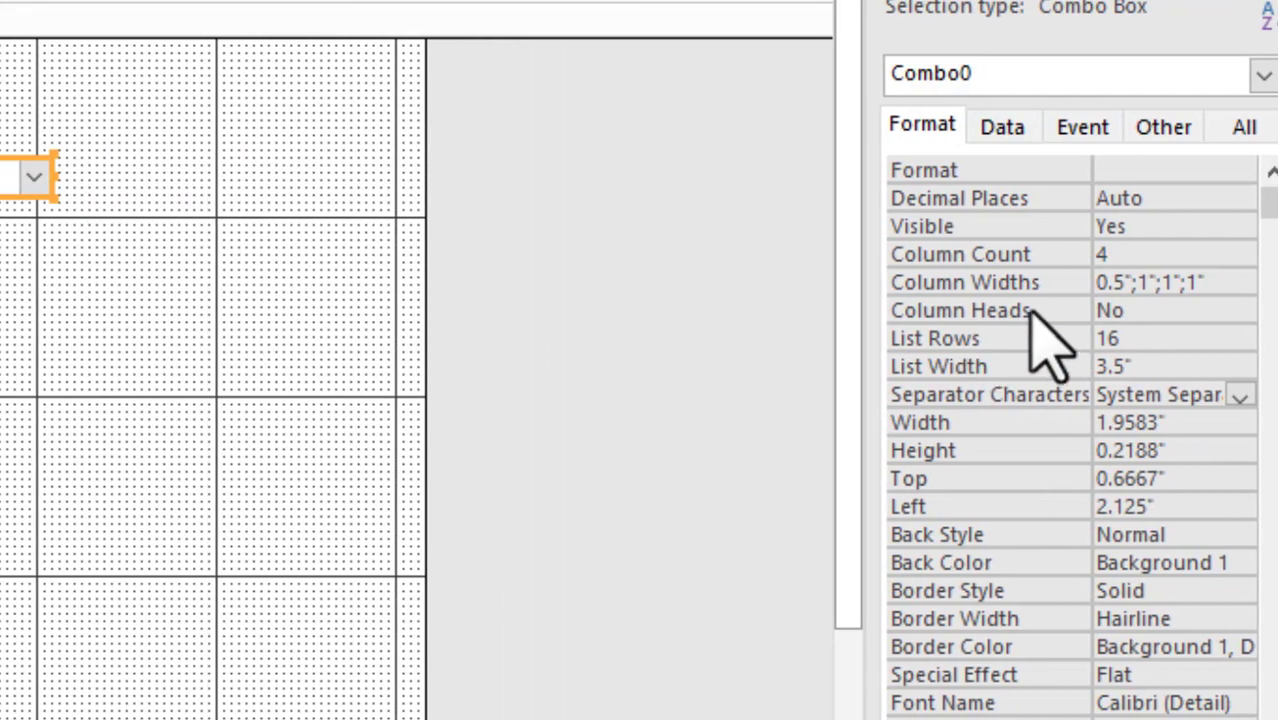
pyautogui.click(1141, 310)
pyautogui.click(1240, 311)
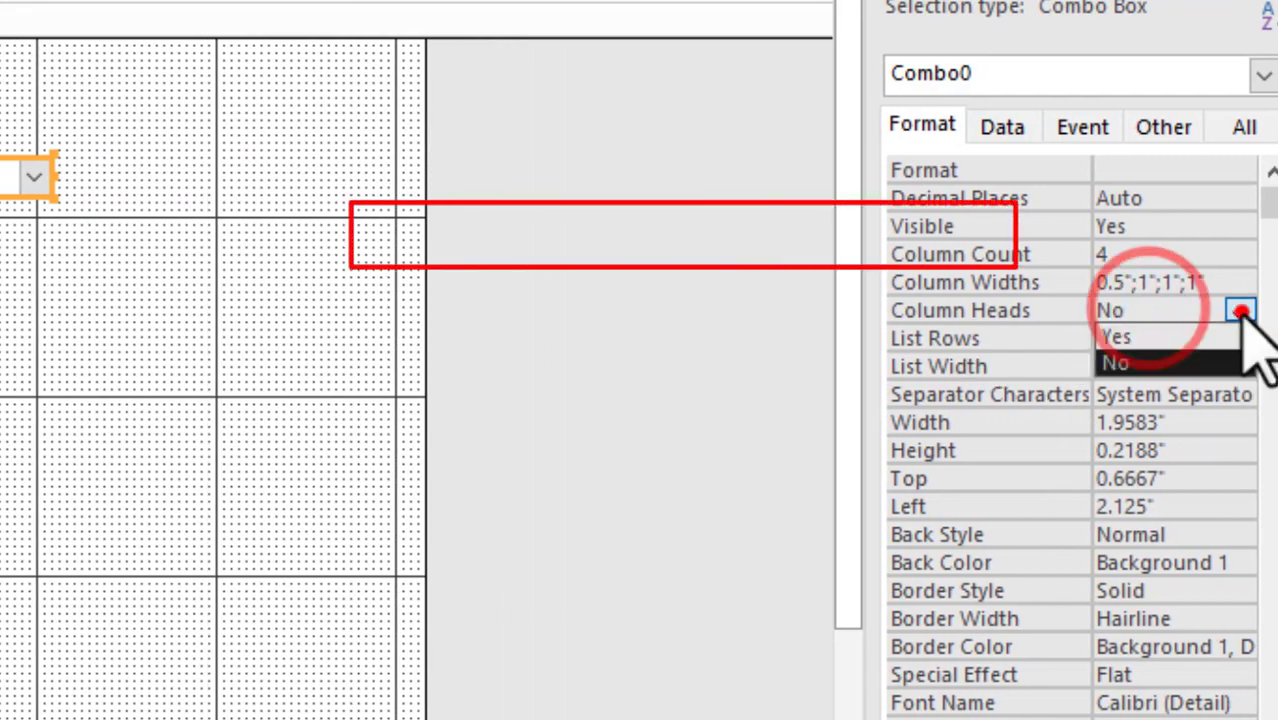
pyautogui.click(1215, 337)
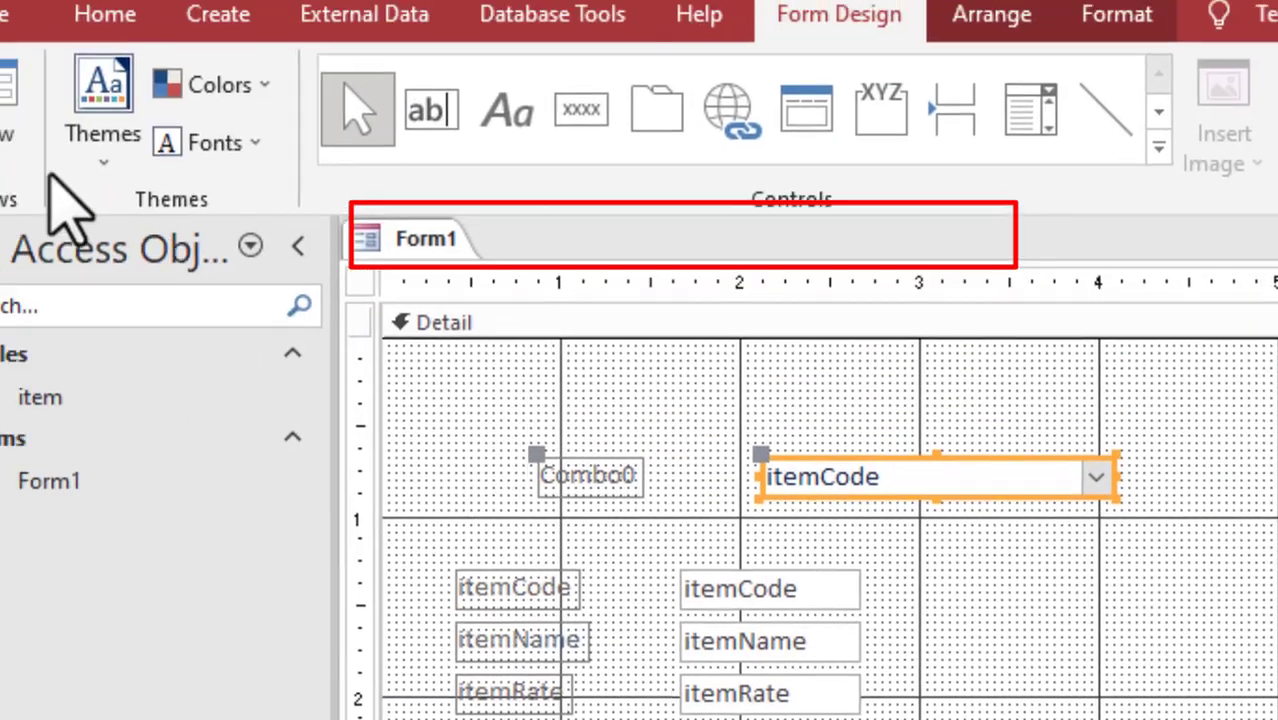
pyautogui.click(5, 110)
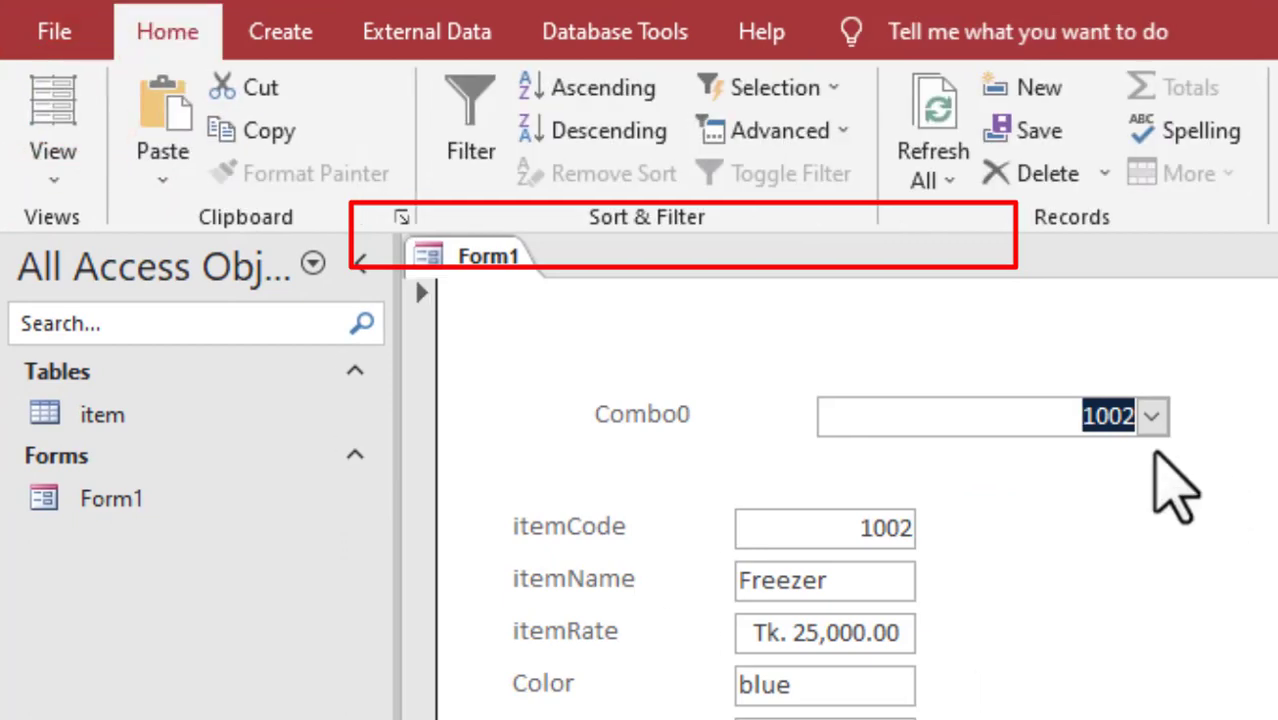
pyautogui.click(1151, 417)
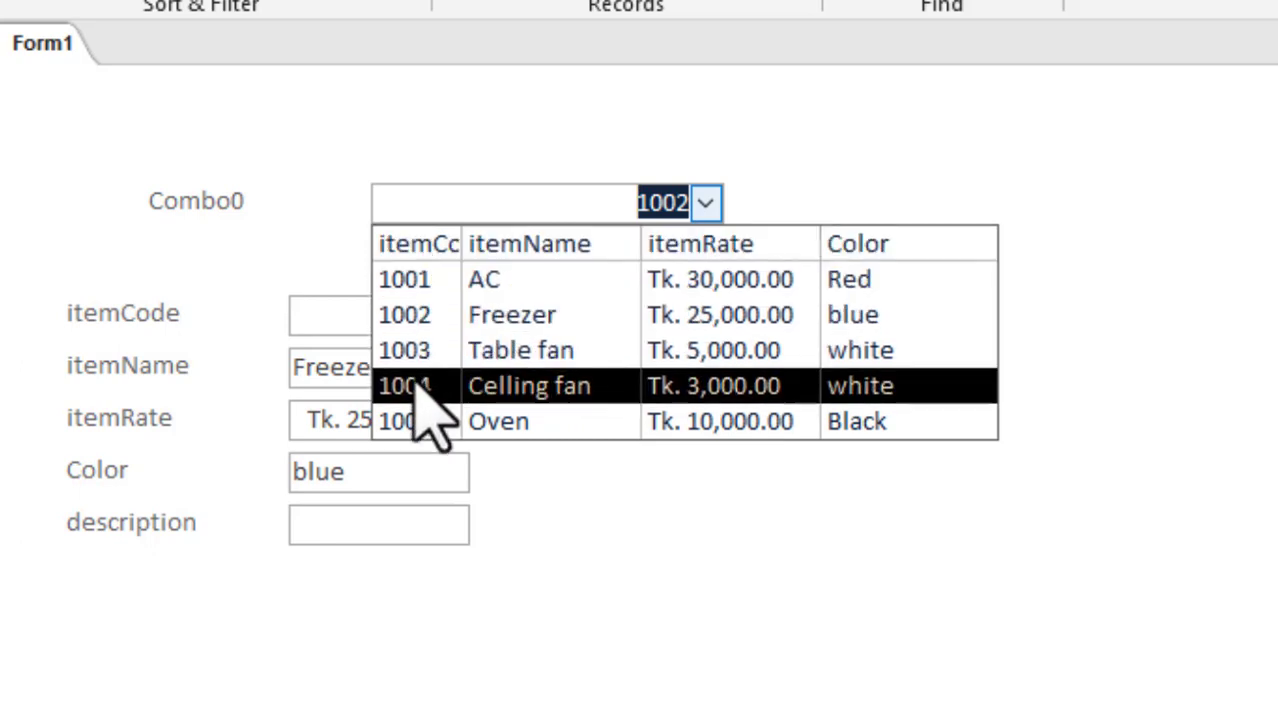
# Return the form to Design view and set the combo box's Column Widths to 1";1";1";1".
pyautogui.rightClick(1166, 262)
pyautogui.click(1257, 364)
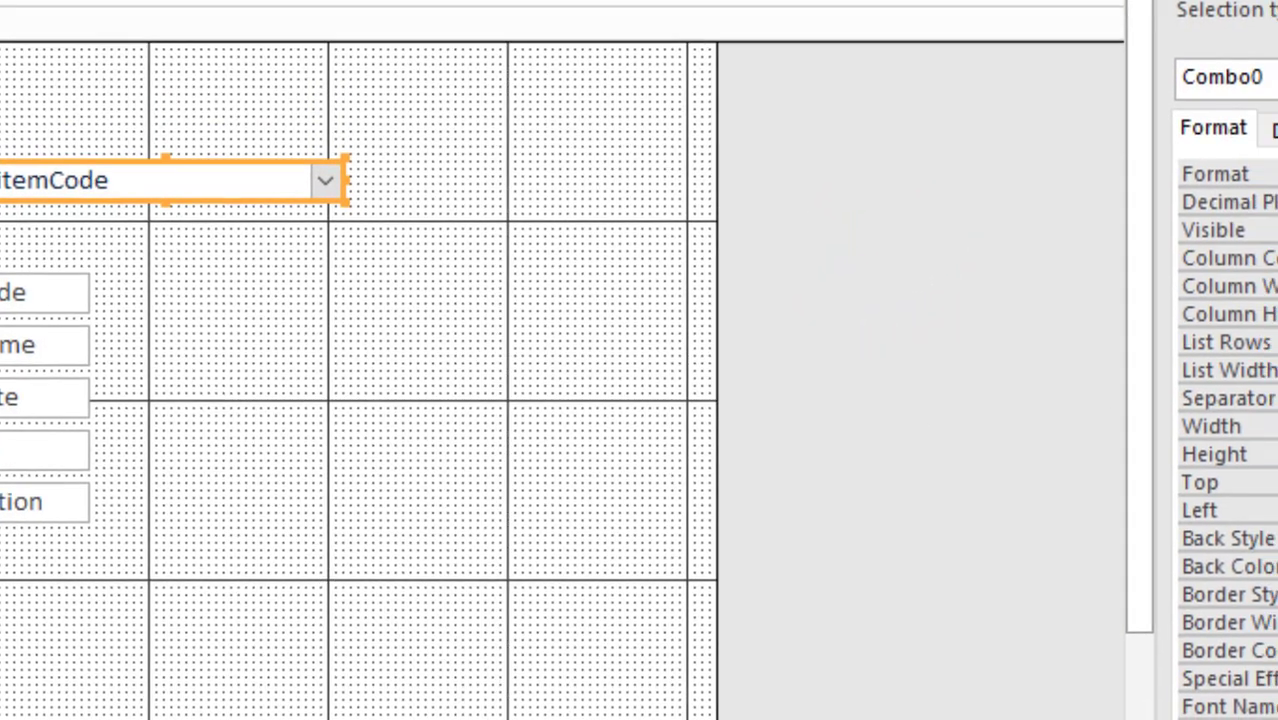
pyautogui.click(1140, 249)
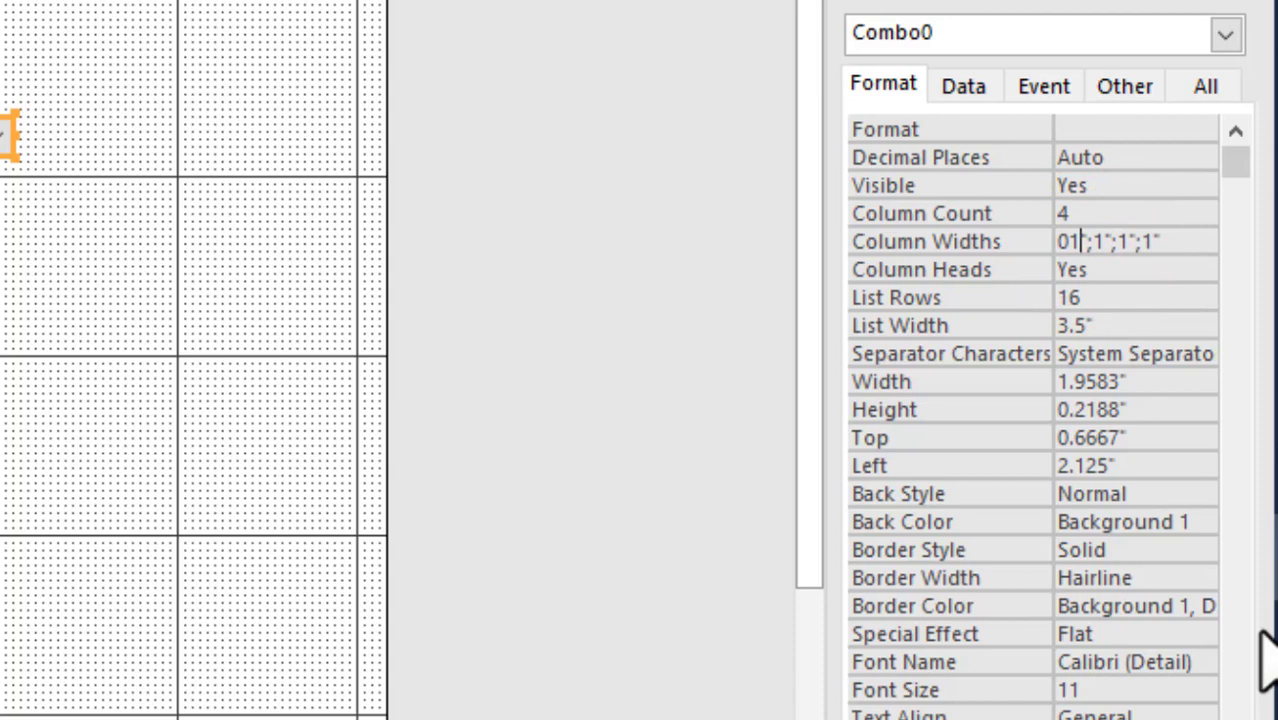
pyautogui.press('BackSpace')
pyautogui.press('BackSpace')
pyautogui.write('1')
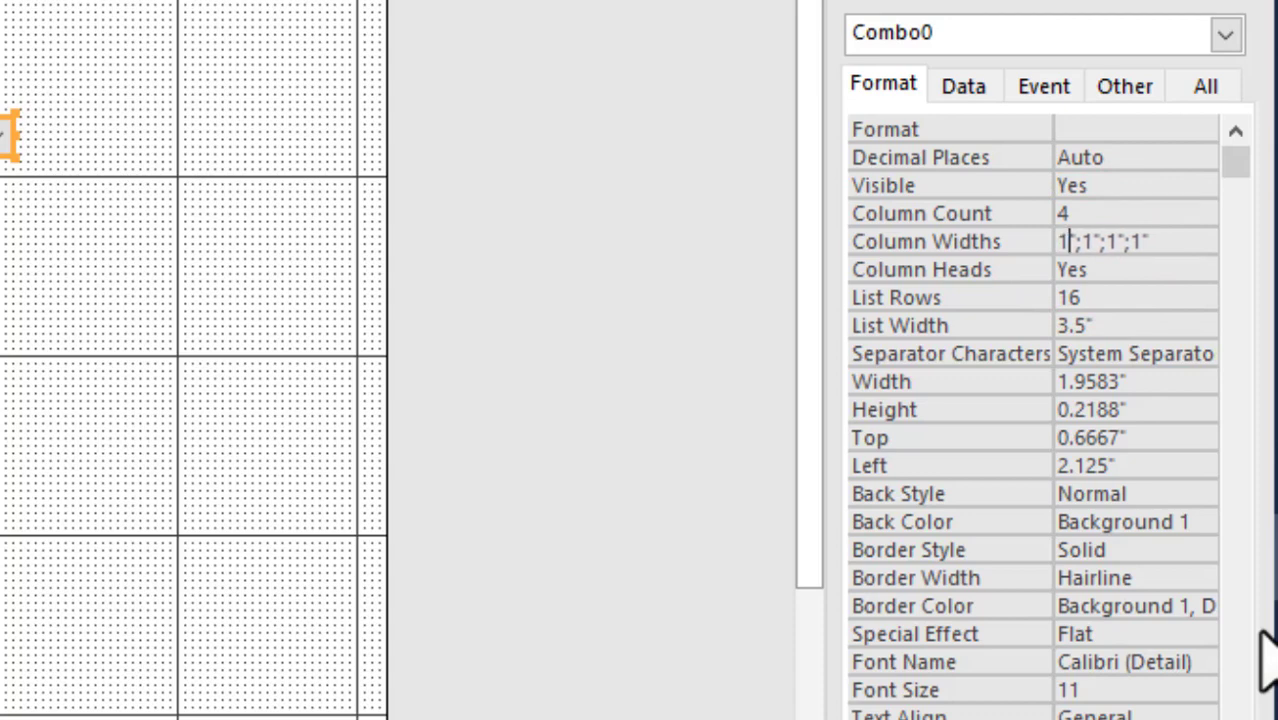
pyautogui.press('Return')
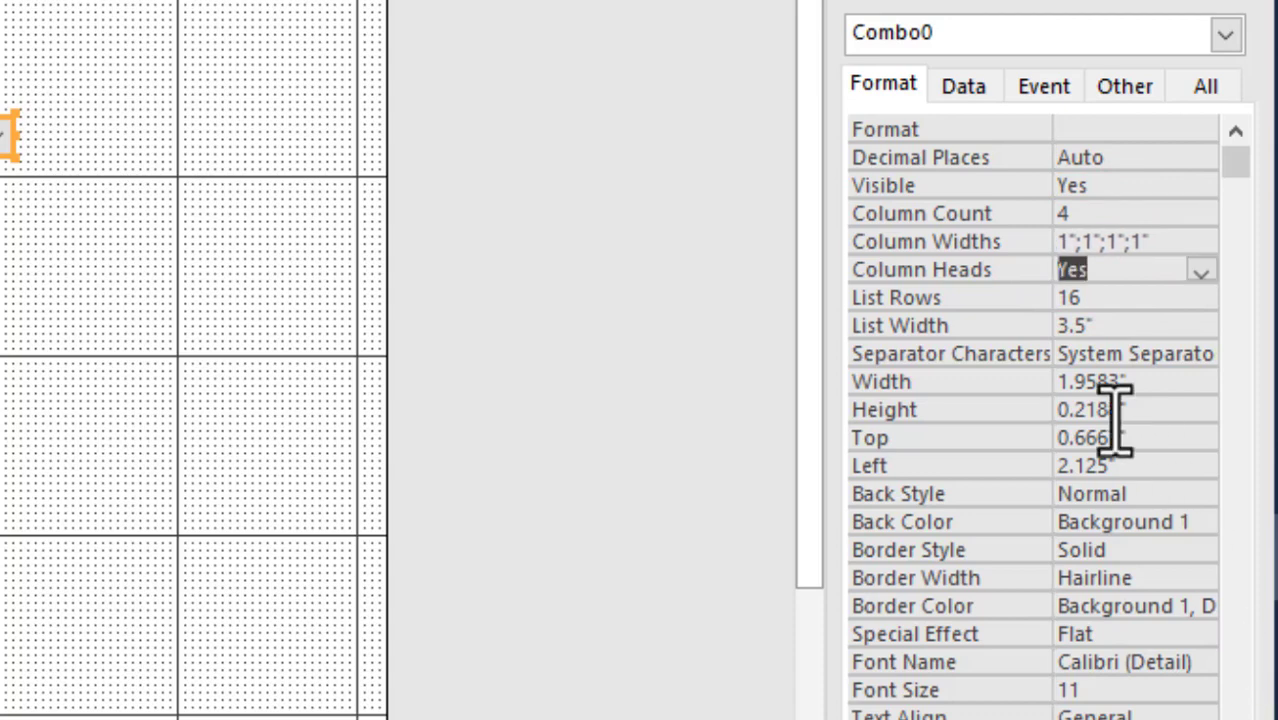
# Set the combo box's List Width to 4" and show its list in Form view.
pyautogui.click(1121, 322)
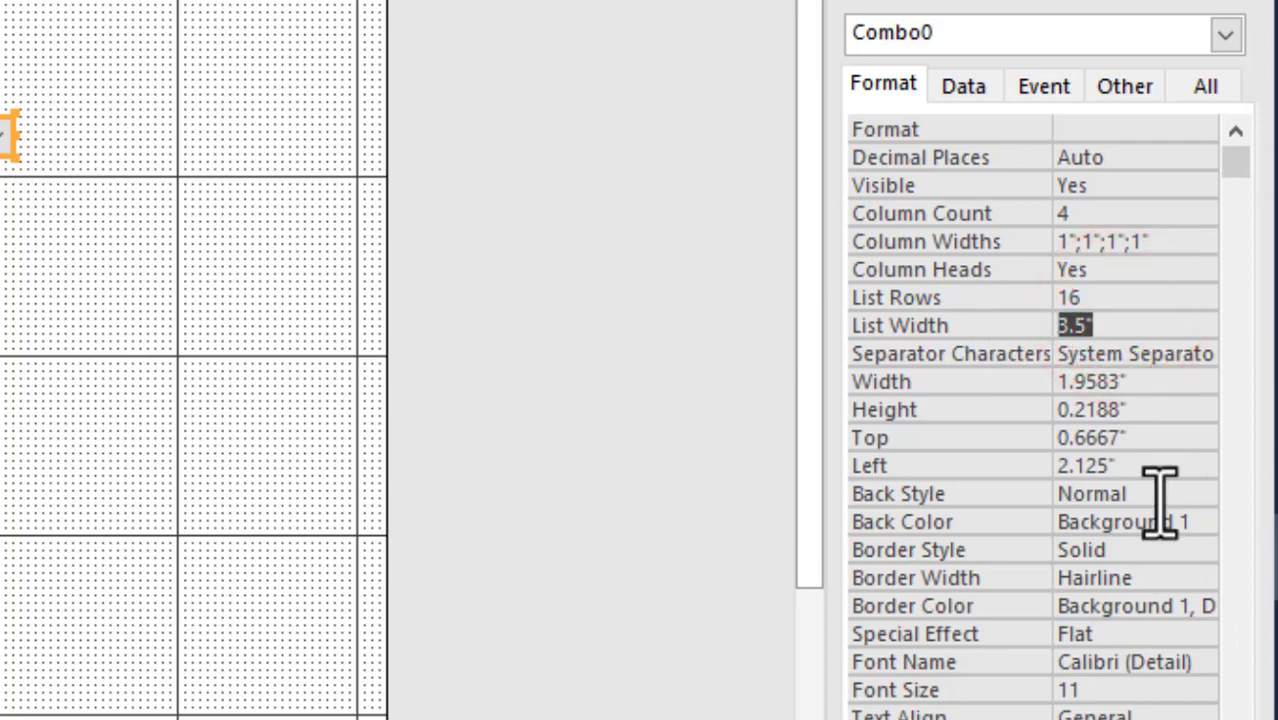
pyautogui.write('4')
pyautogui.press('Return')
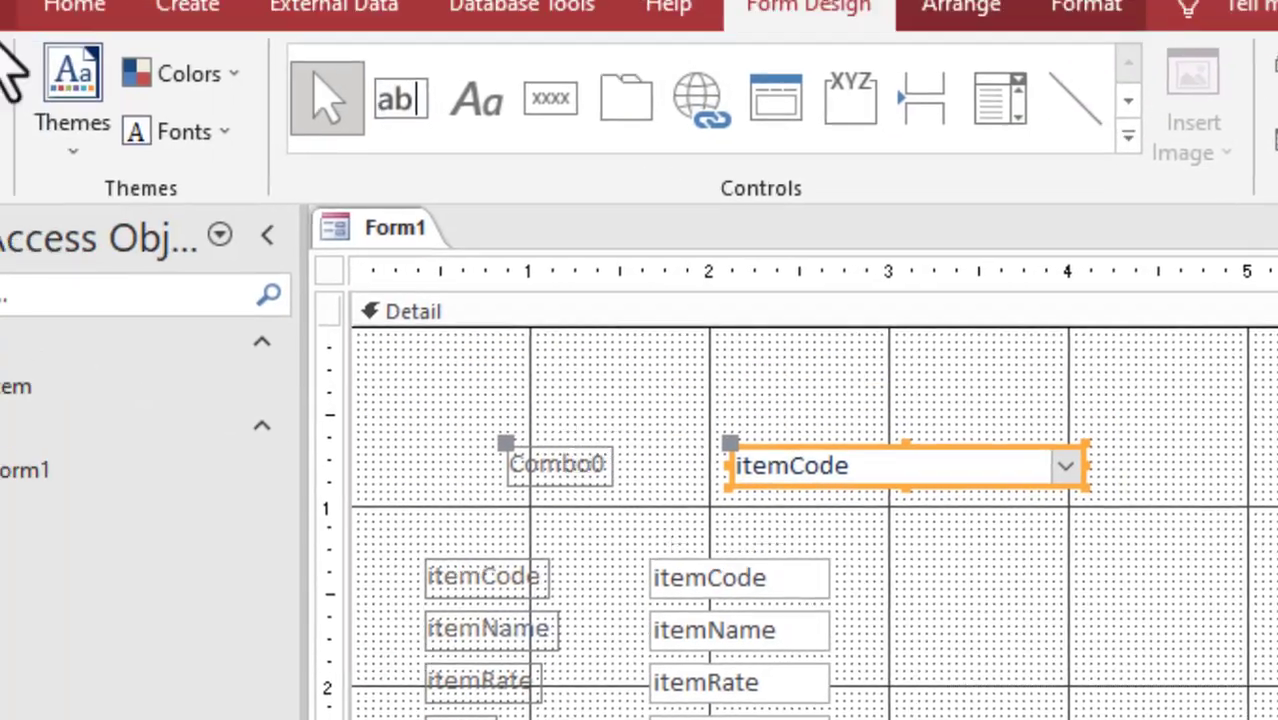
pyautogui.click(52, 100)
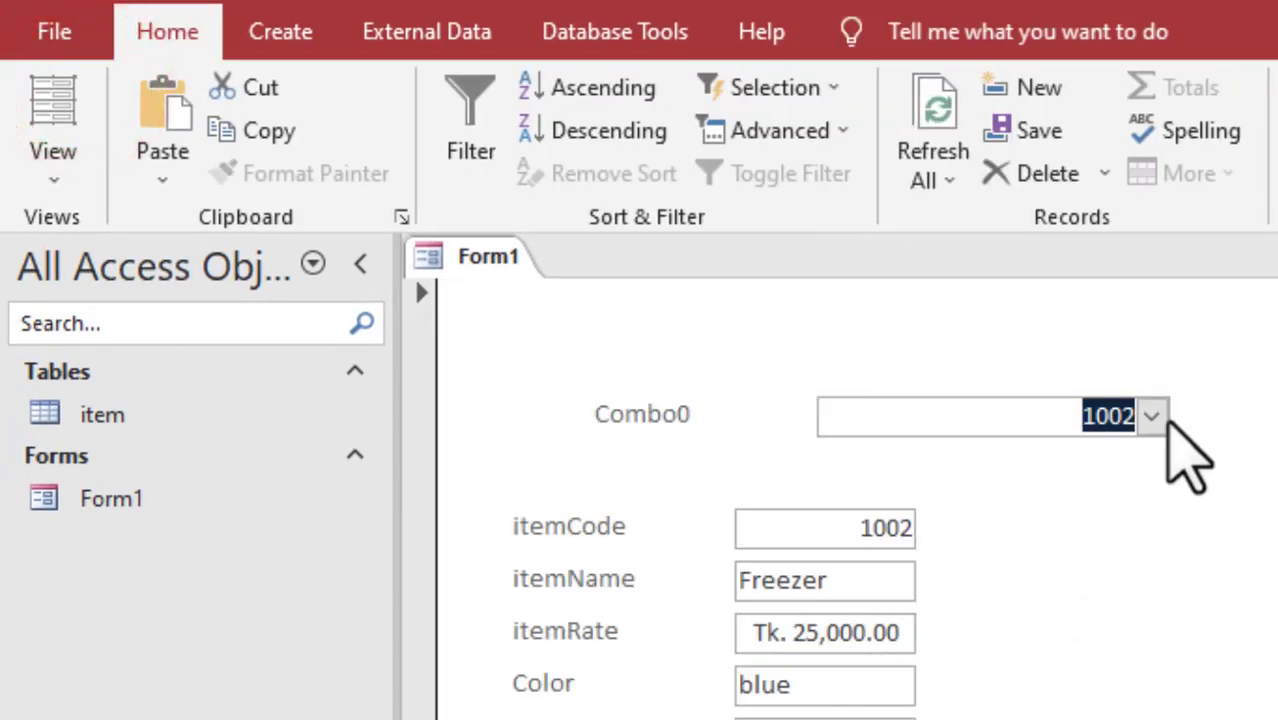
pyautogui.click(1152, 416)
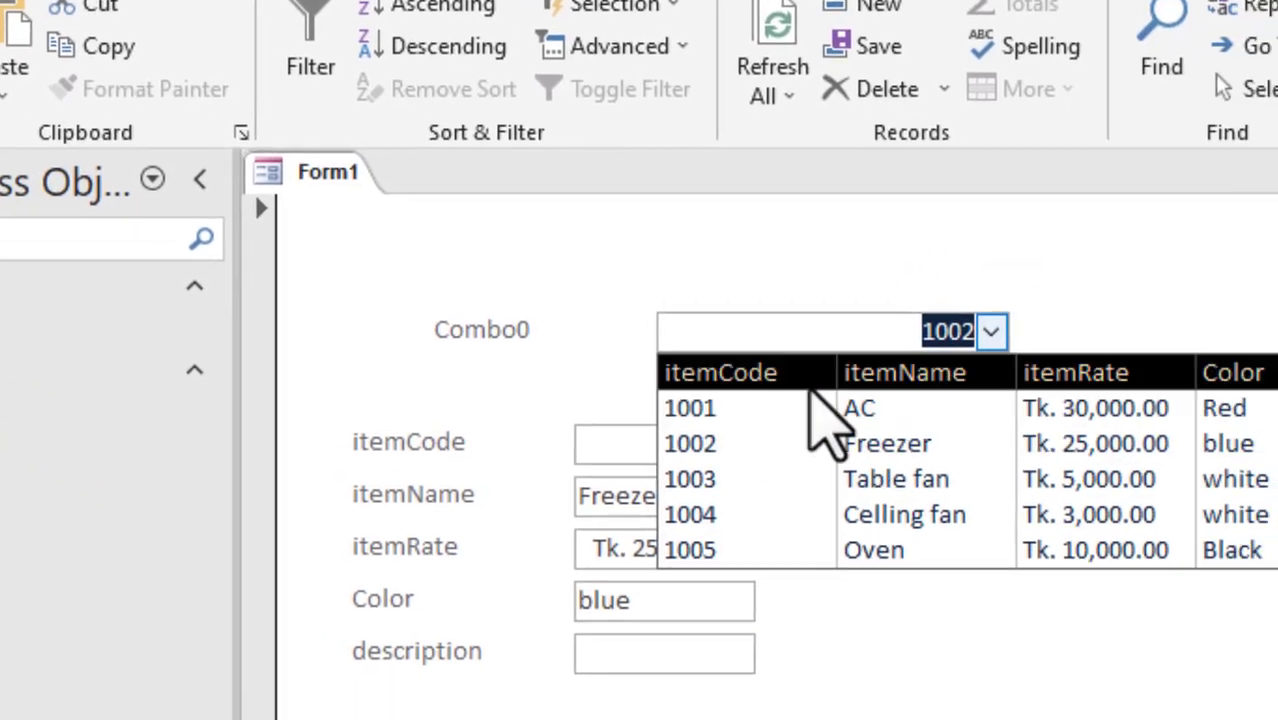